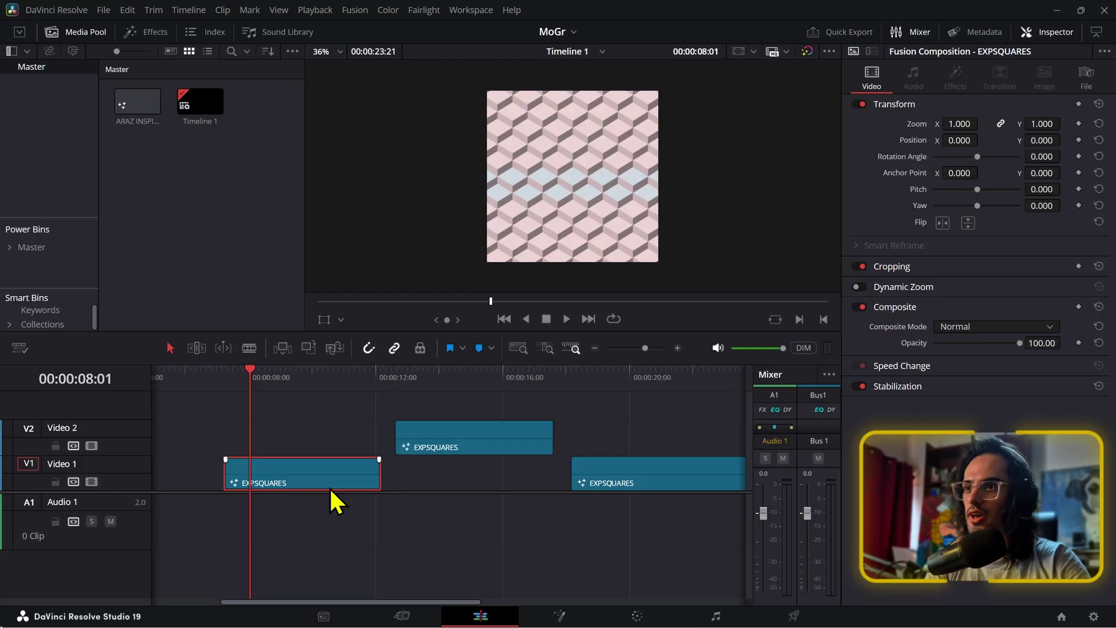
- Scrub the opening of the first EXPSQUARES clip on Video 1 to examine its tile pattern
click(231, 400)
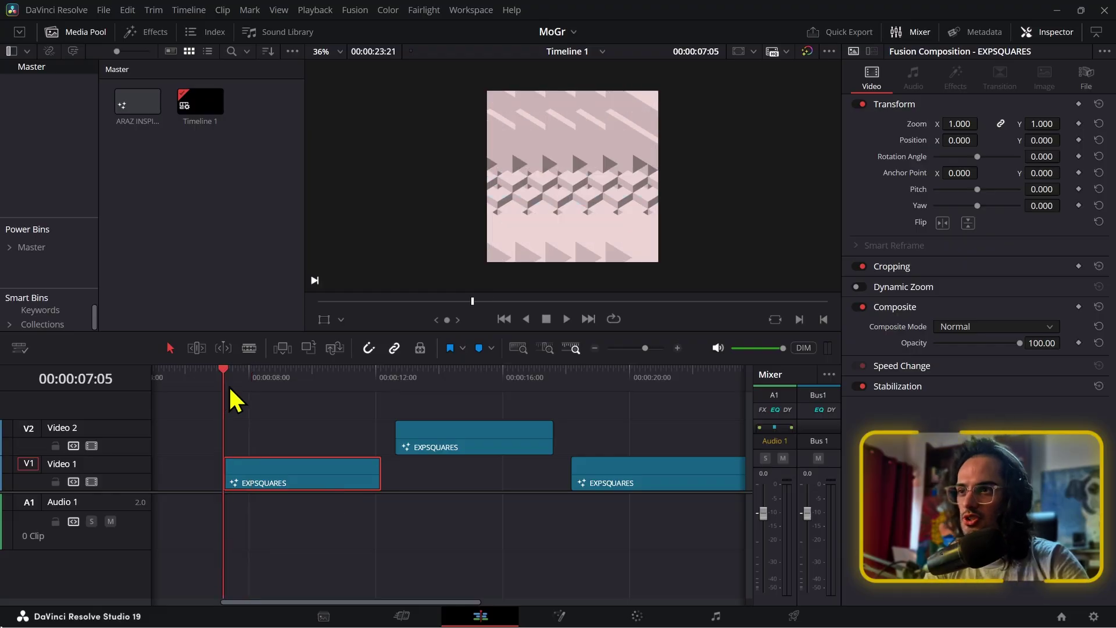
click(239, 381)
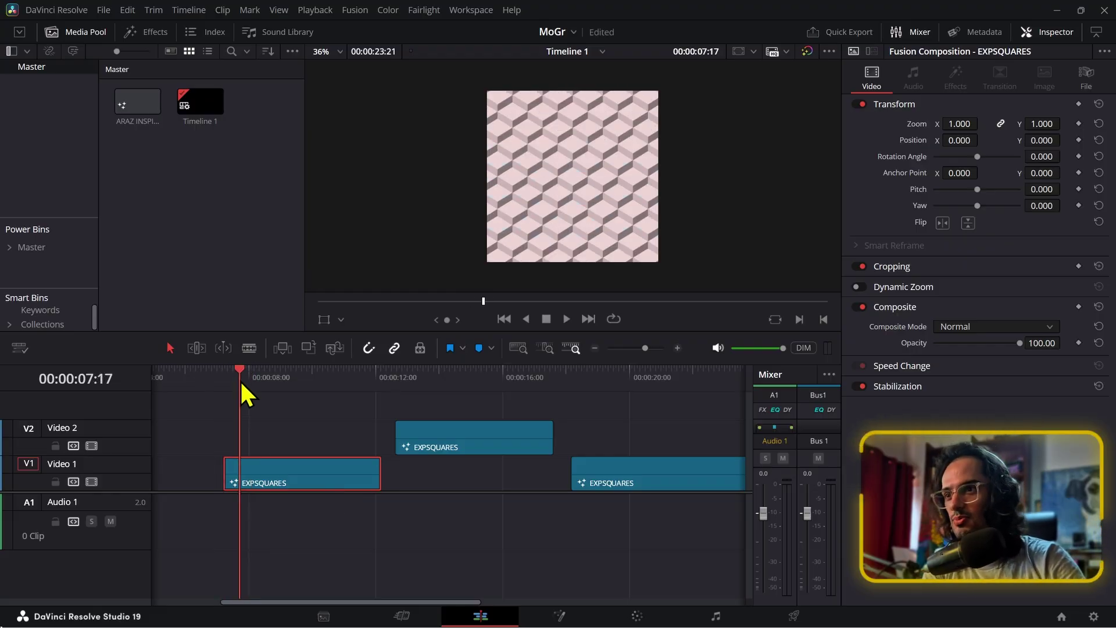
drag(240, 384, 246, 385)
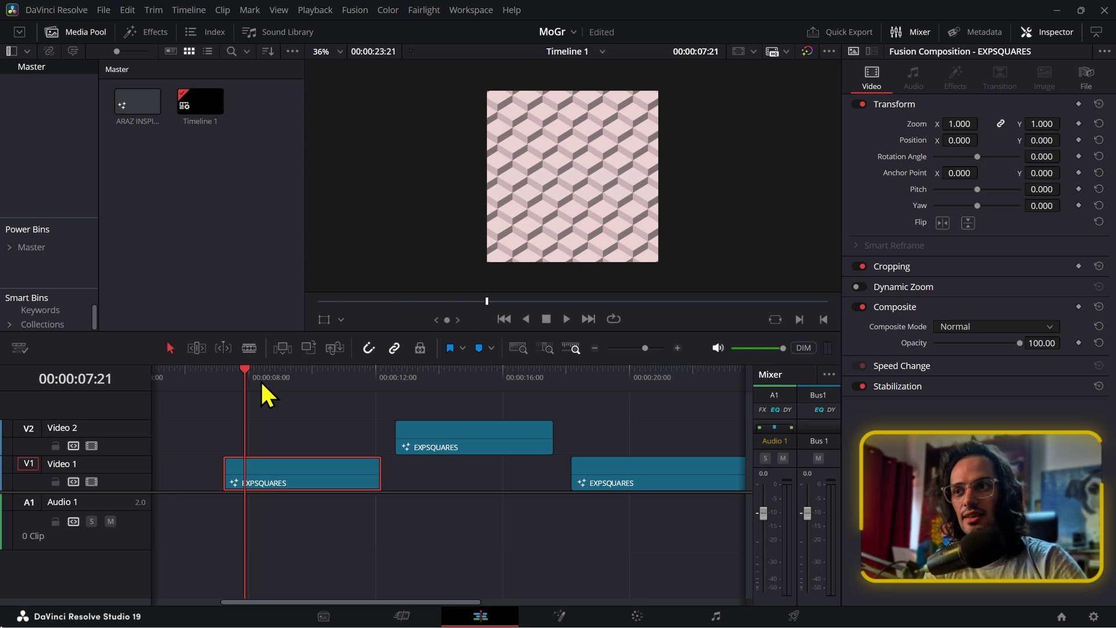
click(243, 383)
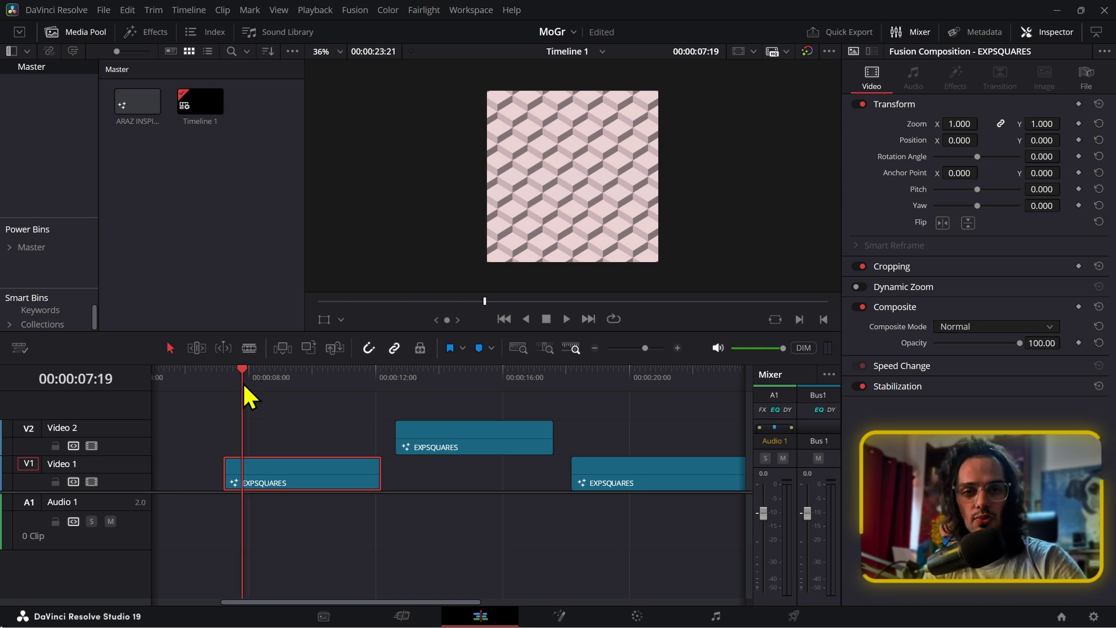
click(224, 380)
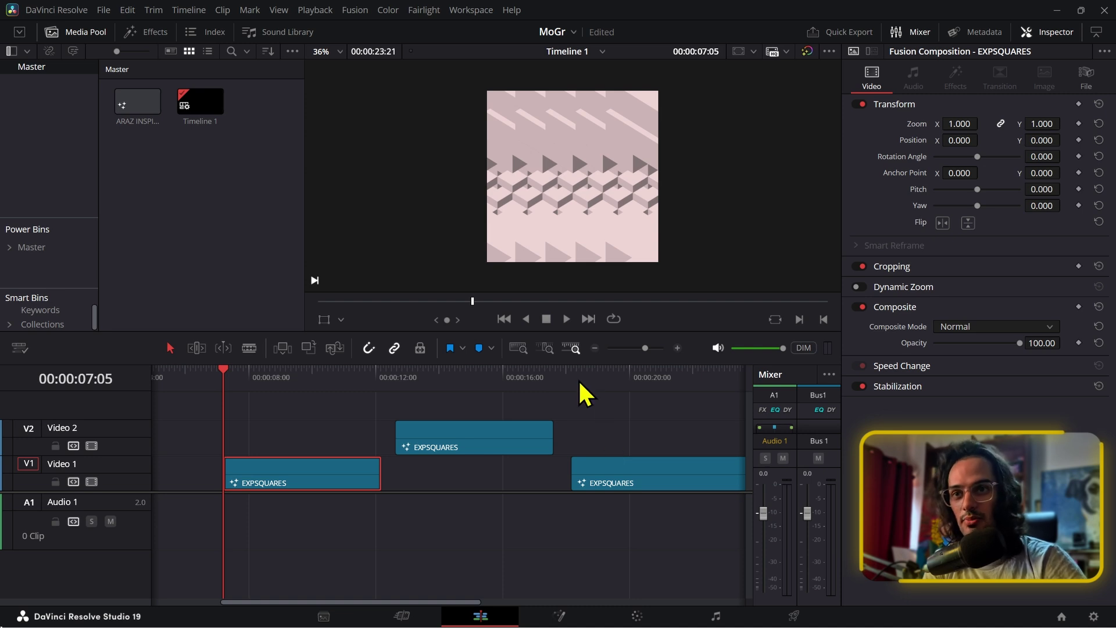
click(256, 389)
drag(256, 393, 247, 393)
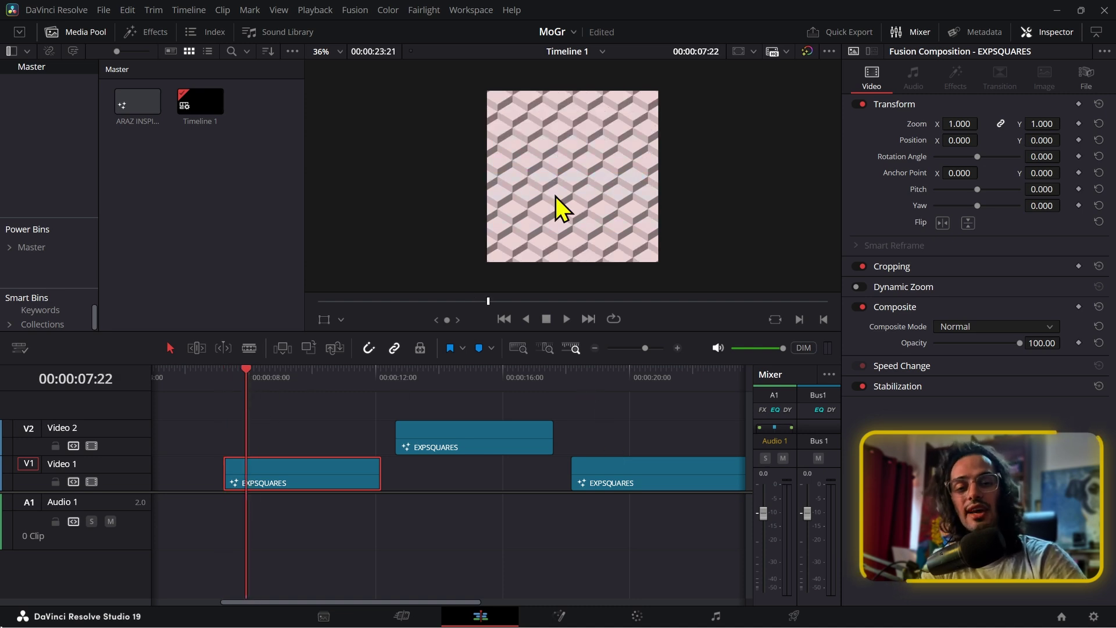
- Open the EXPSQUARES clip on Video 2 in the Fusion page at its first frame and hide the keyframe editor
click(395, 385)
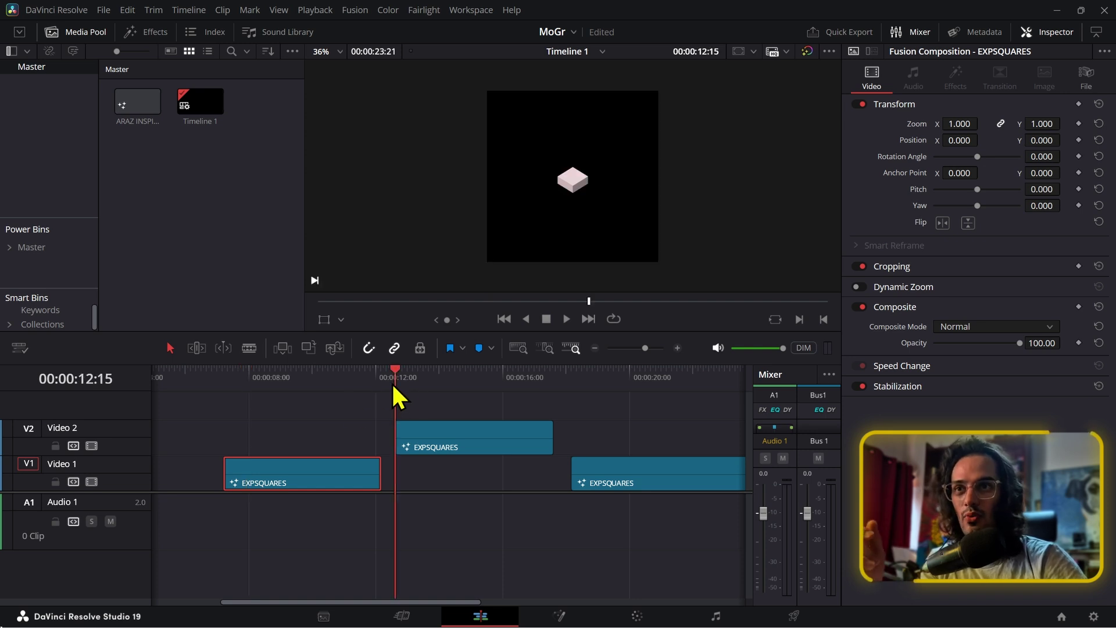
click(413, 437)
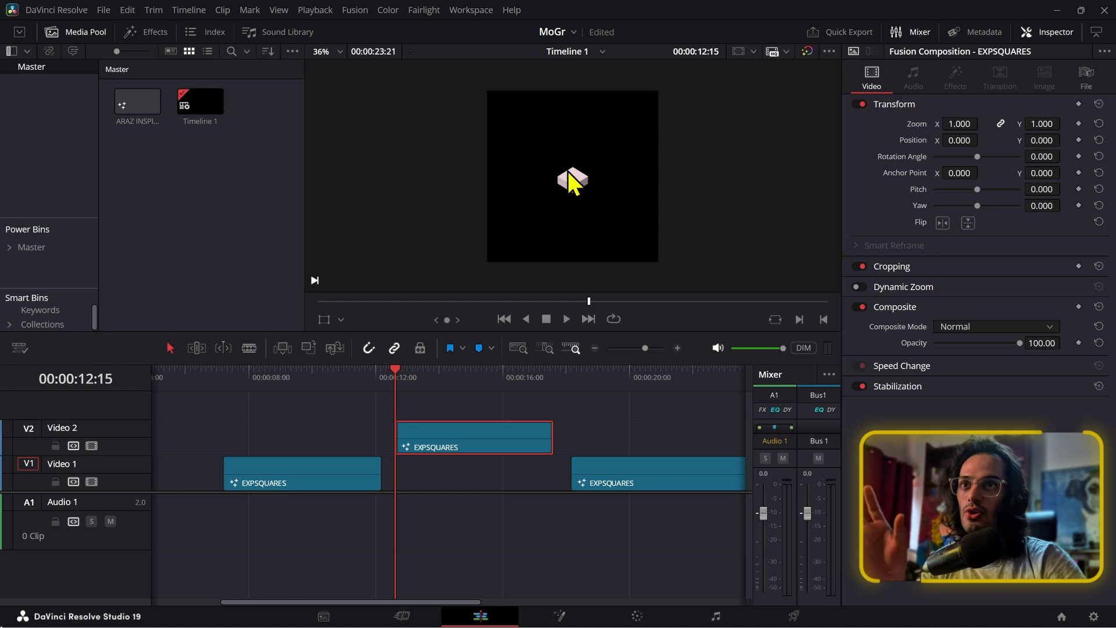
click(580, 624)
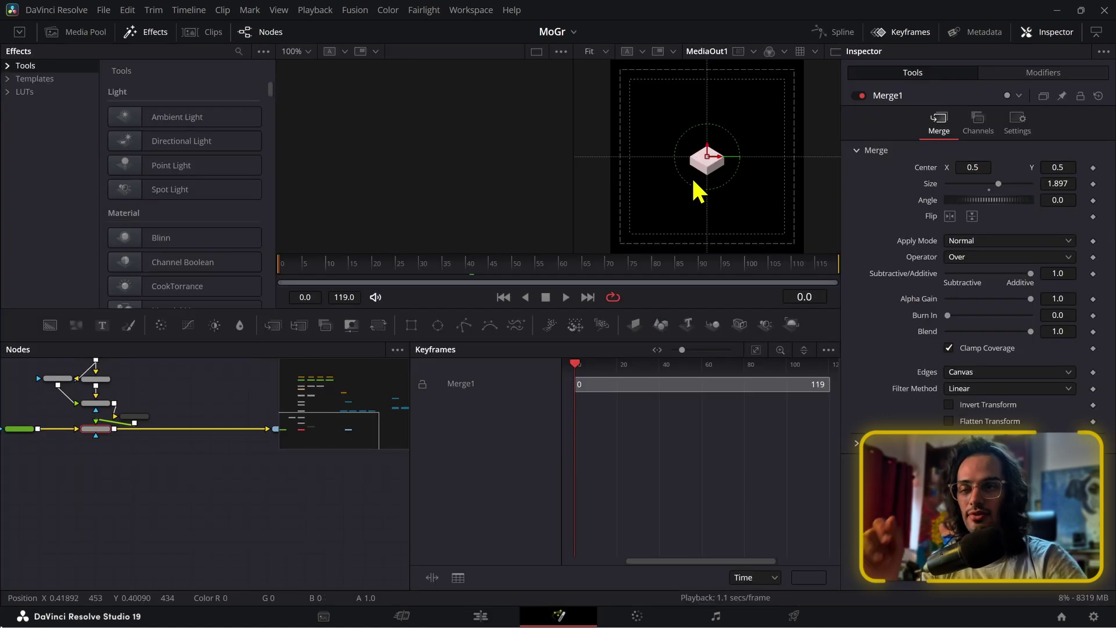
click(885, 35)
- Show the Transform1 node's output and switch to a single viewer
scroll(326, 453, up, 8)
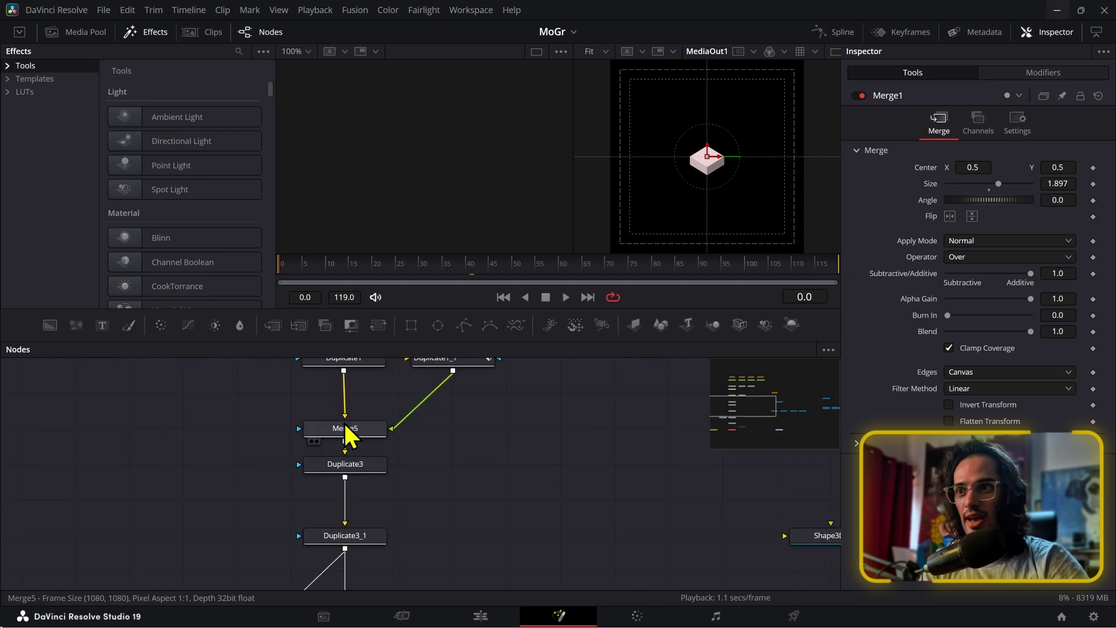
scroll(365, 450, down, 3)
click(352, 480)
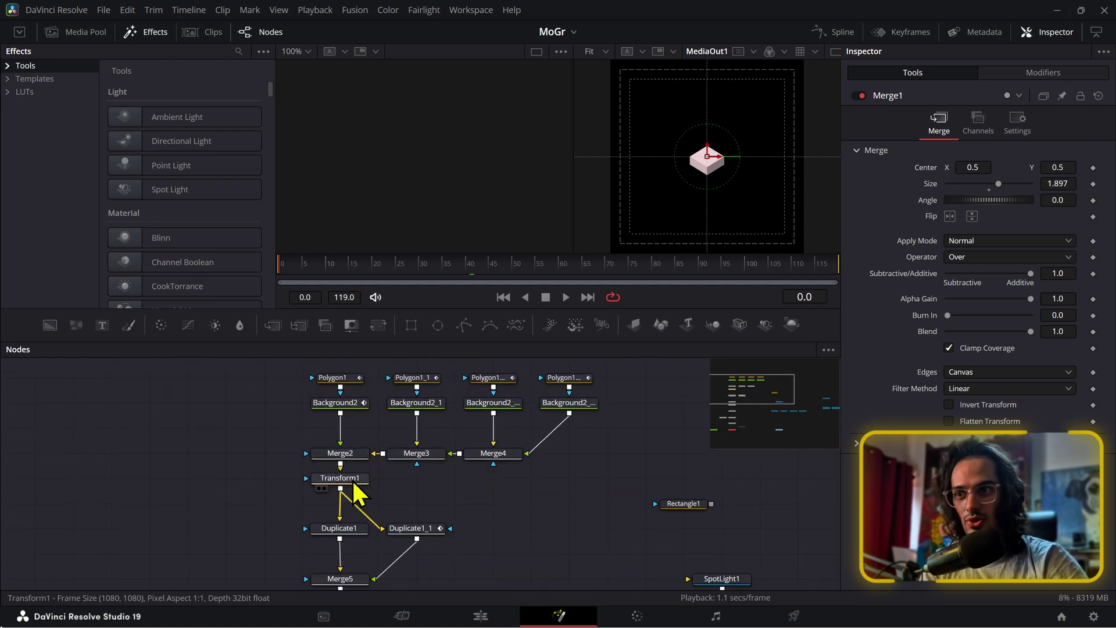
key(2)
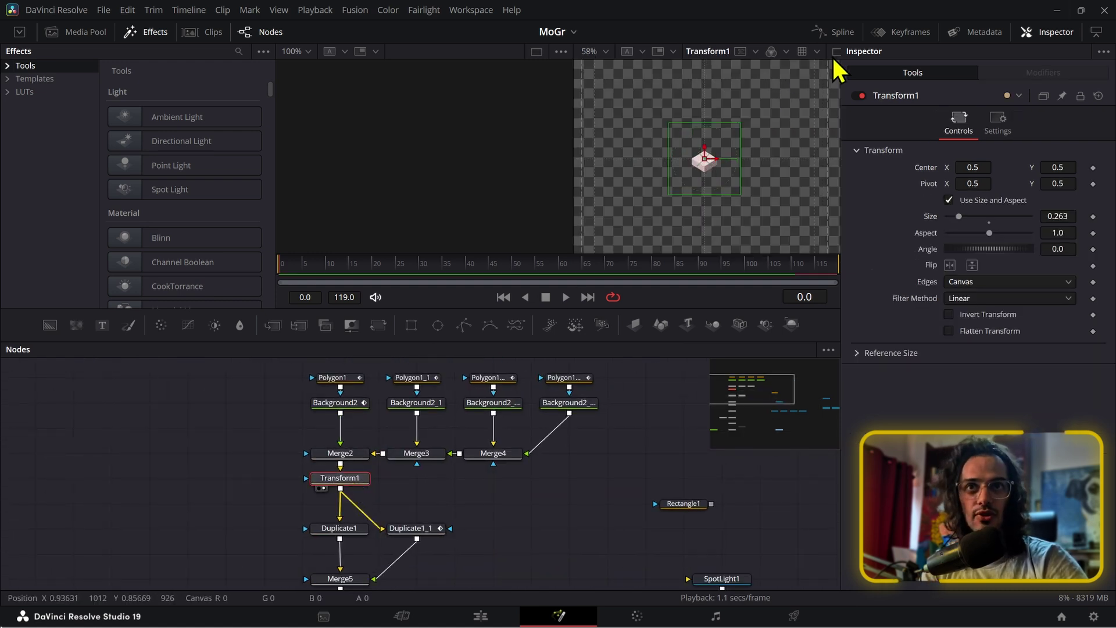
click(834, 53)
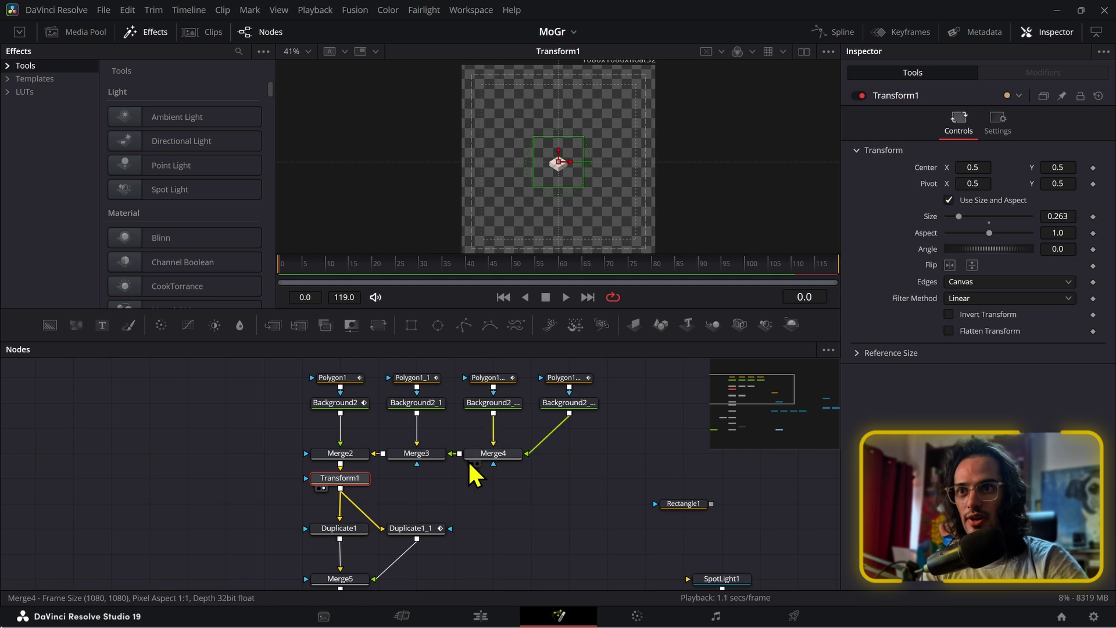
- View the Duplicate1 node's output and scrub to frame 20 to examine its time-offset copies
click(339, 530)
key(2)
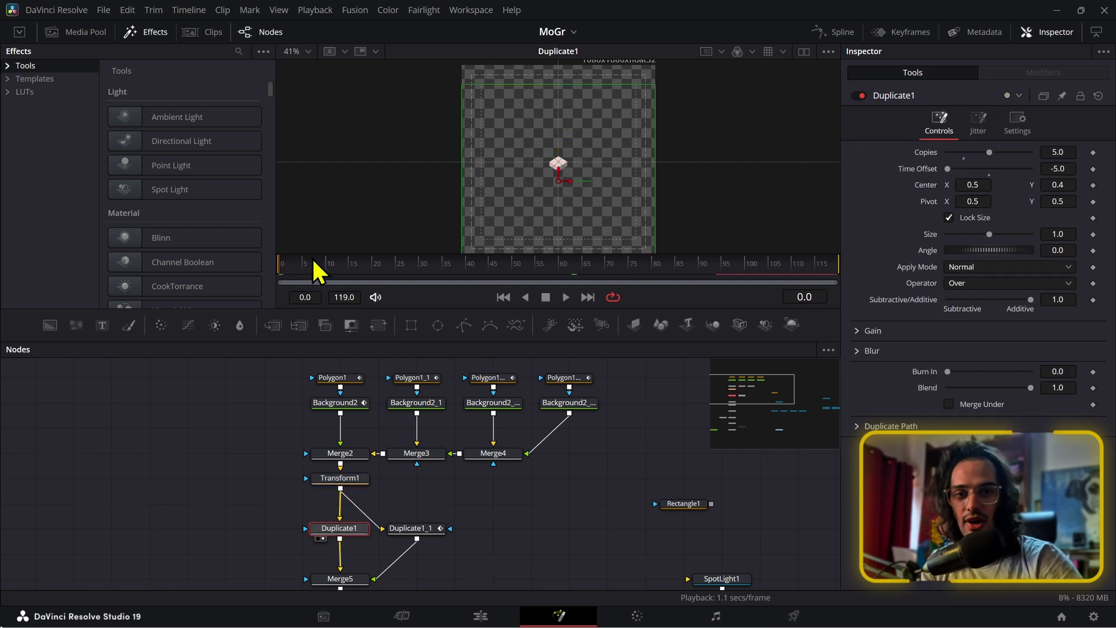
drag(313, 269, 357, 269)
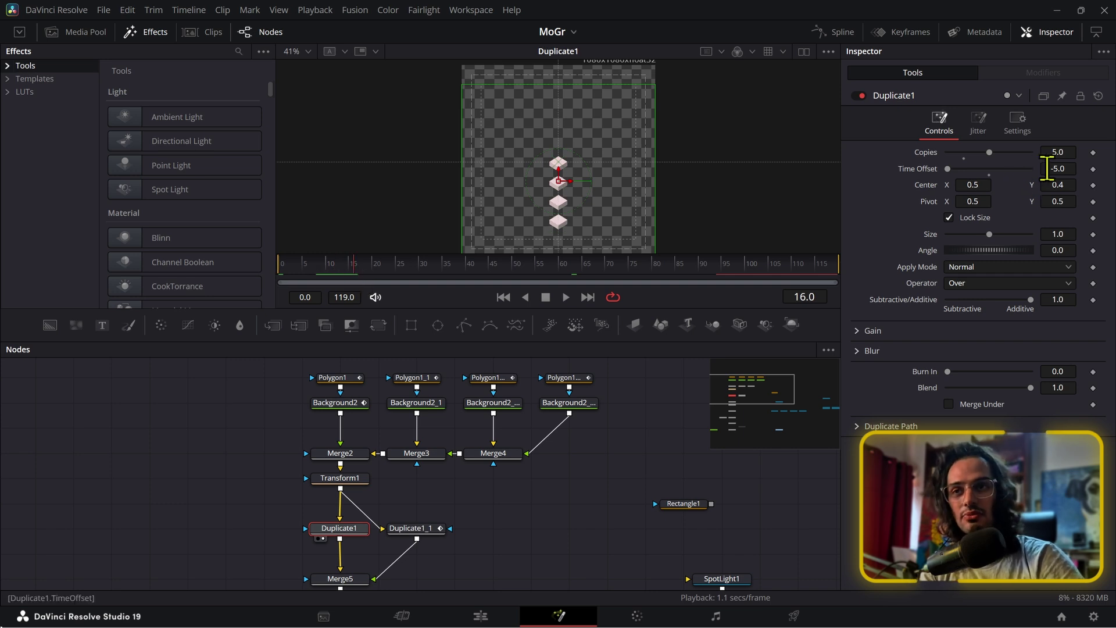
drag(384, 268, 375, 269)
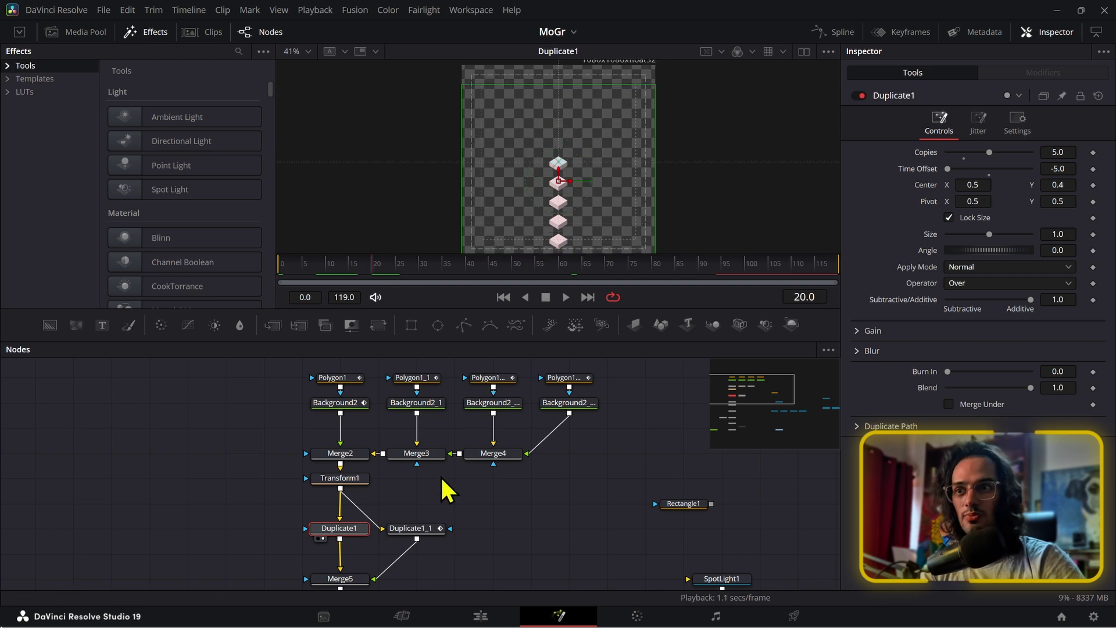
- View the output of Duplicate1_1 and of Merge5 to examine the full column of tiles
click(421, 532)
key(1)
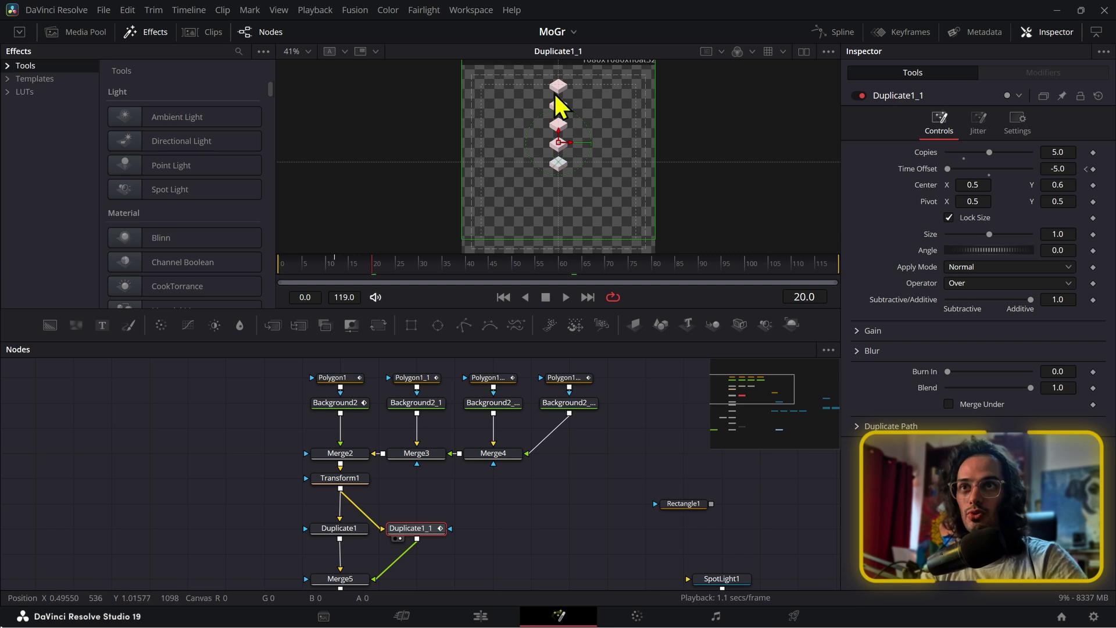
scroll(526, 207, down, 2)
click(361, 578)
scroll(366, 578, down, 1)
key(1)
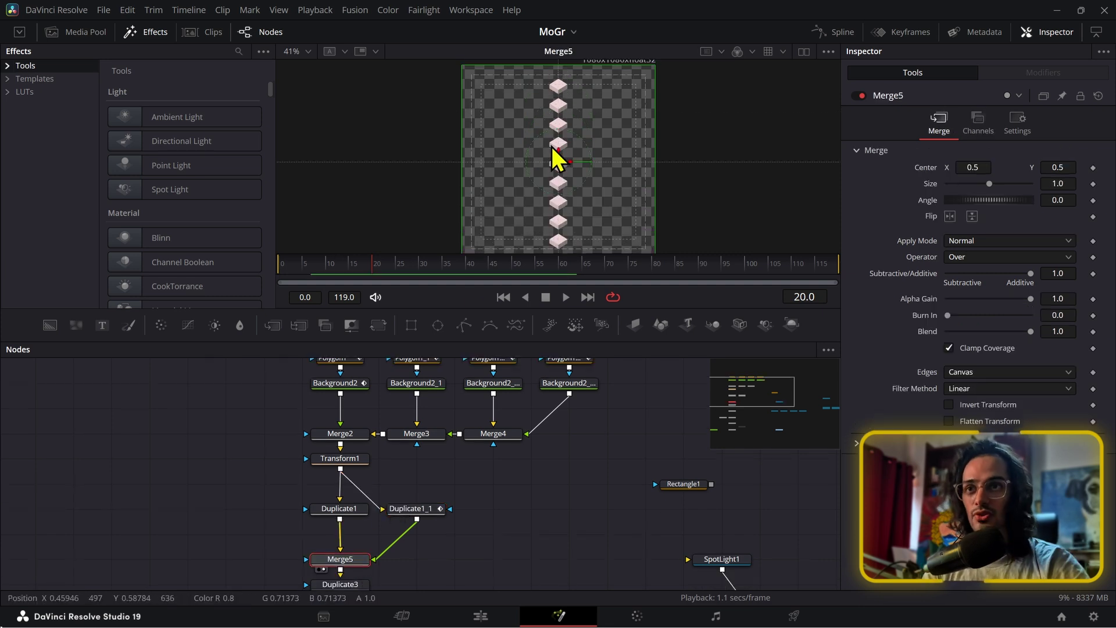
- View the outputs of Duplicate3 and Duplicate3_1 to examine how the tile column repeats sideways
scroll(474, 410, down, 2)
click(359, 469)
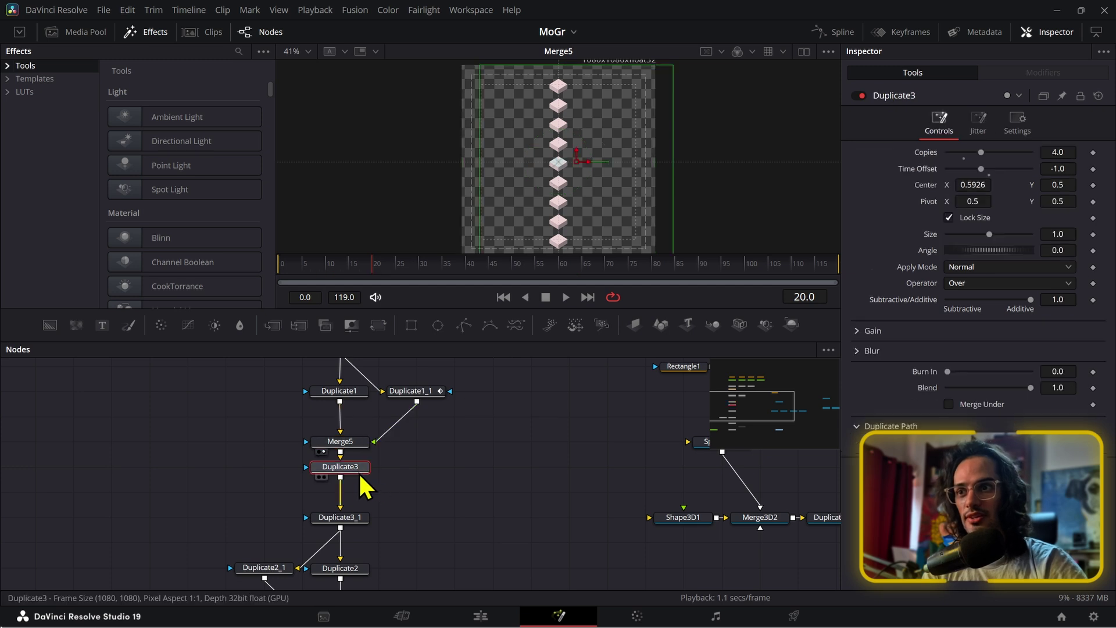
key(1)
click(356, 520)
key(1)
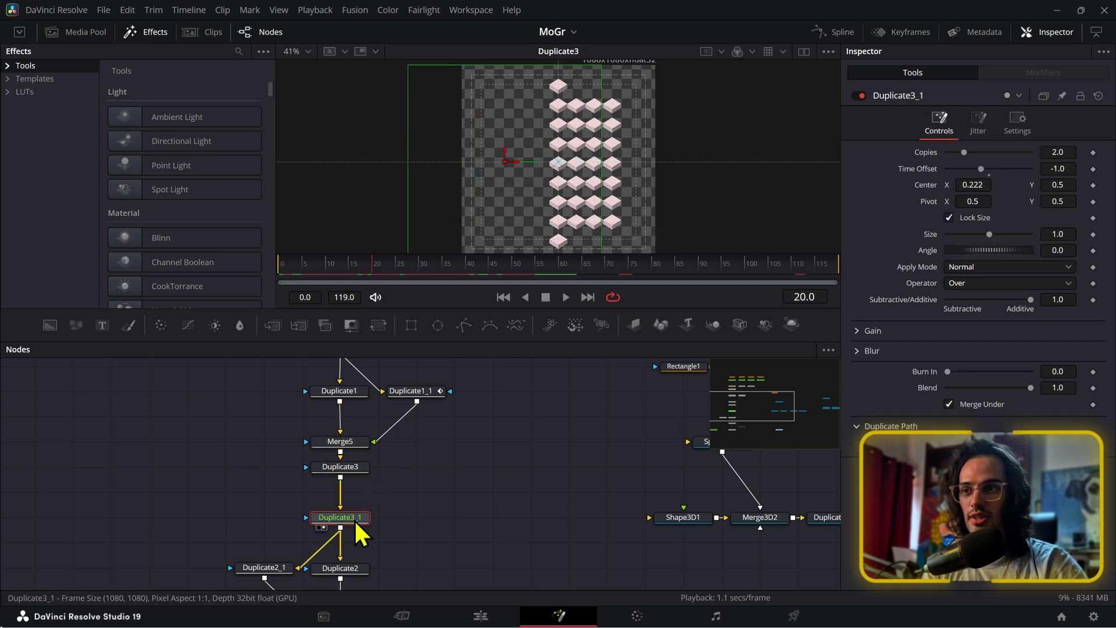
- View the outputs of Duplicate2 and Duplicate2_1 to examine how they fill the gaps between tiles
scroll(354, 519, down, 1)
click(359, 493)
key(1)
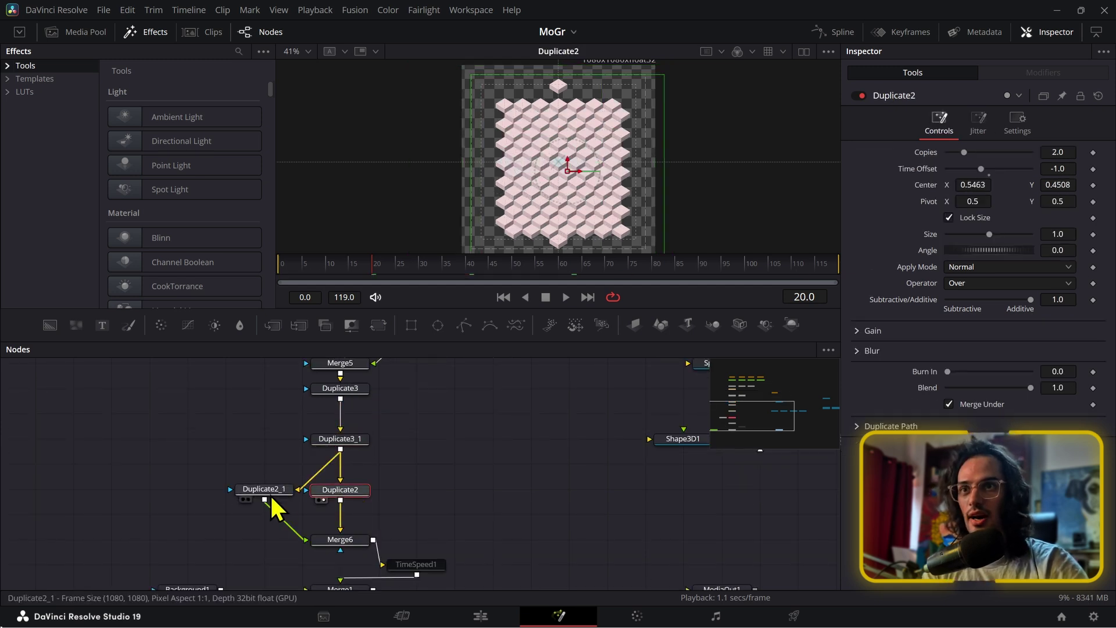
click(268, 489)
key(1)
- View the outputs of Merge6 and Merge1 to examine the combined tile grid over the background
click(344, 540)
key(1)
scroll(444, 476, down, 1)
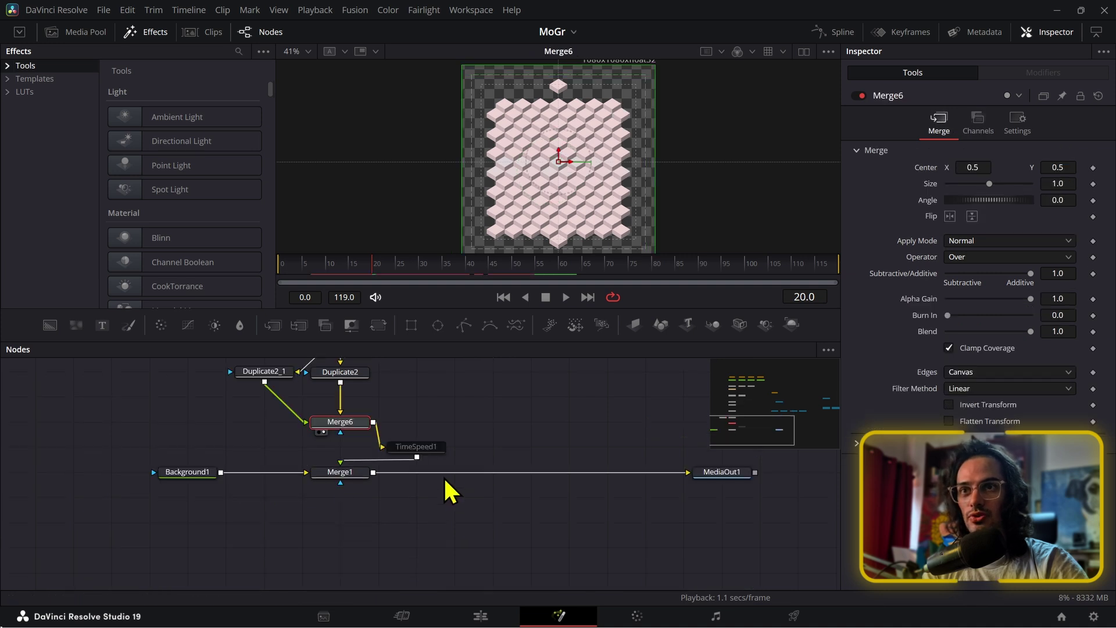
click(354, 472)
key(1)
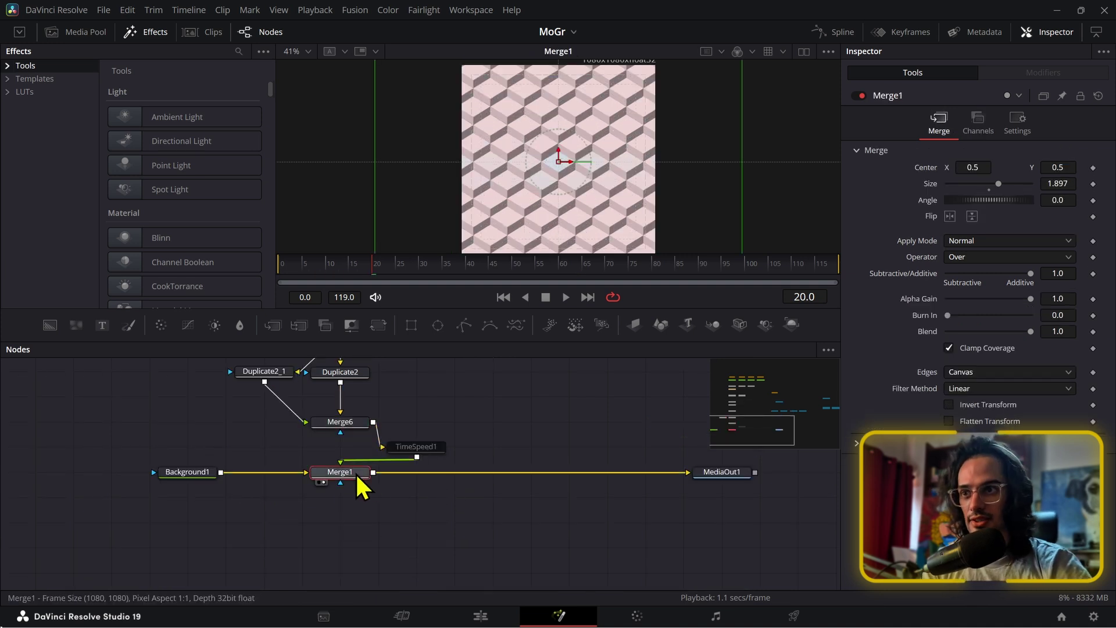
- Select Polygon1 and examine the lower corner of its diamond up close in the viewer, clearing the selection when done
scroll(361, 486, up, 3)
click(353, 473)
scroll(352, 473, down, 1)
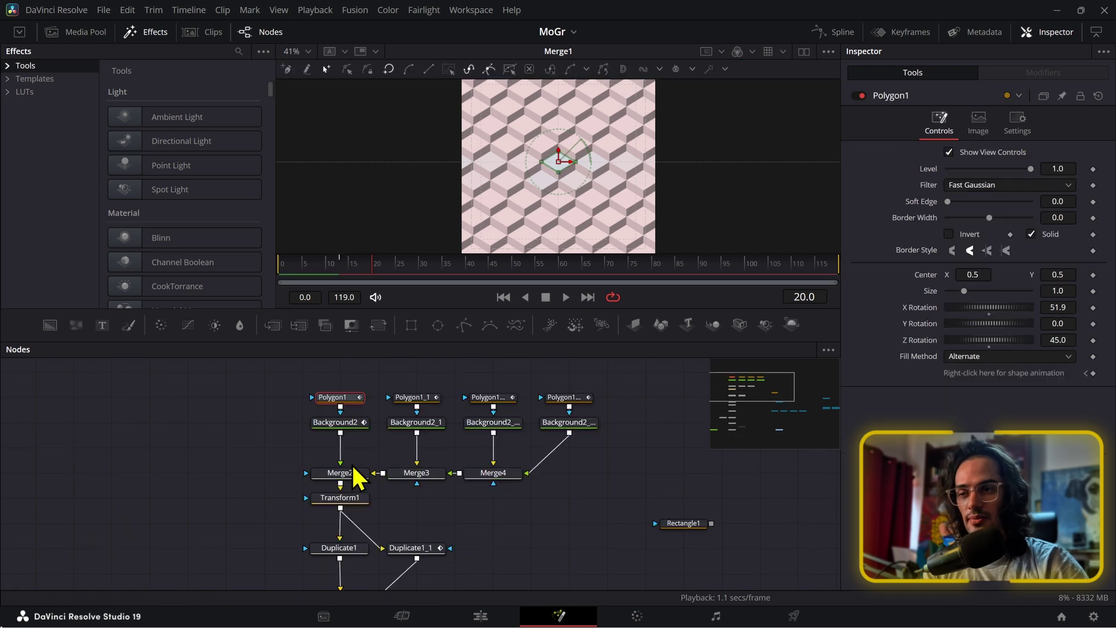
scroll(576, 177, up, 5)
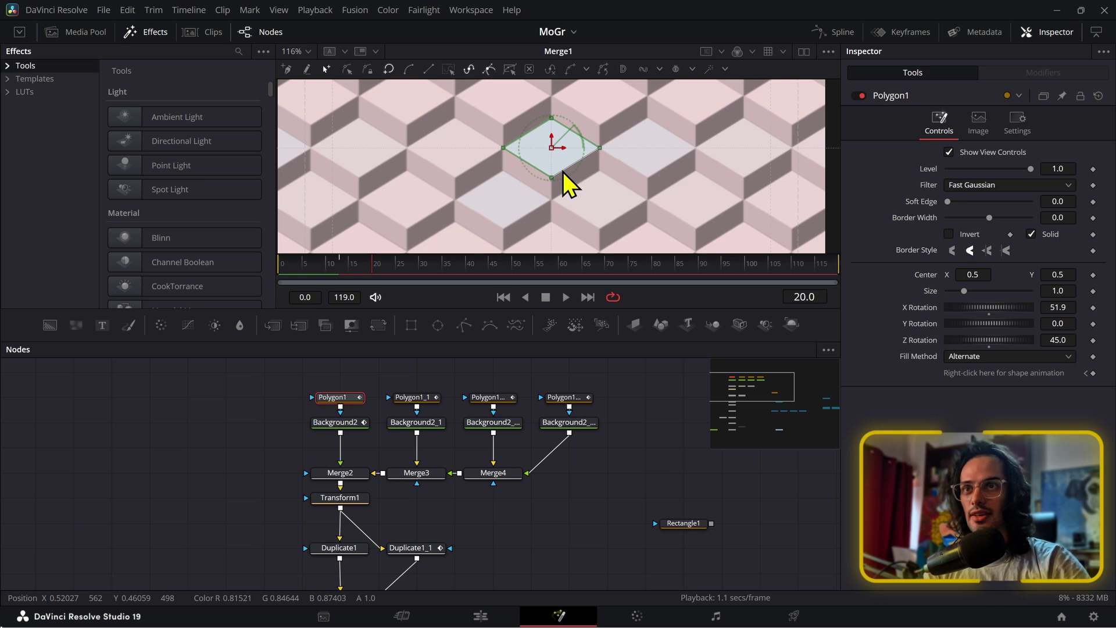
scroll(563, 172, up, 6)
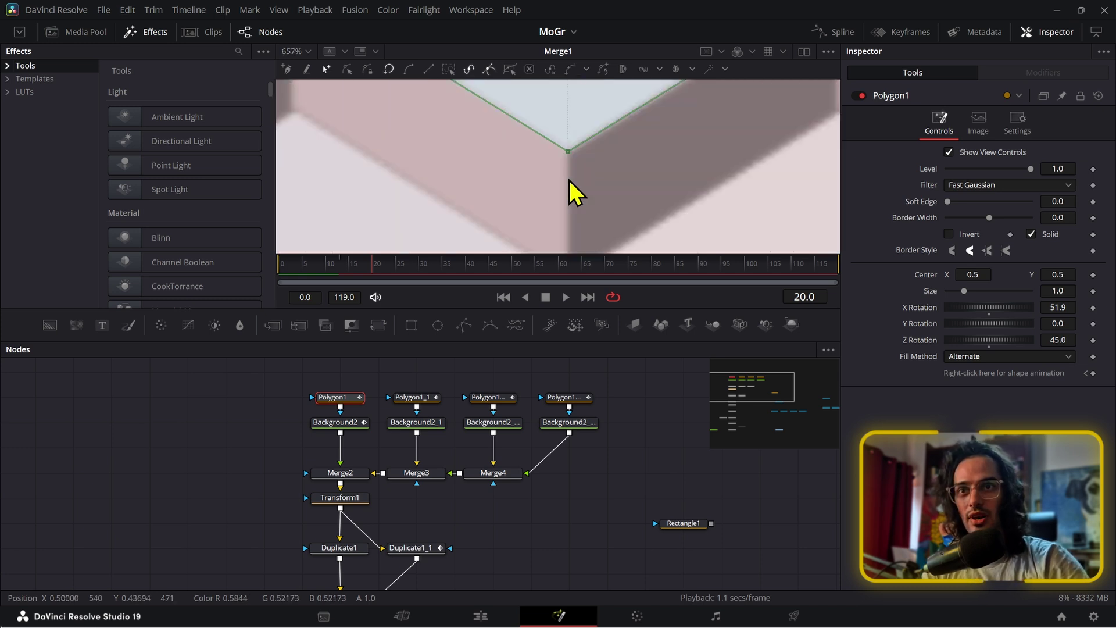
scroll(569, 178, down, 8)
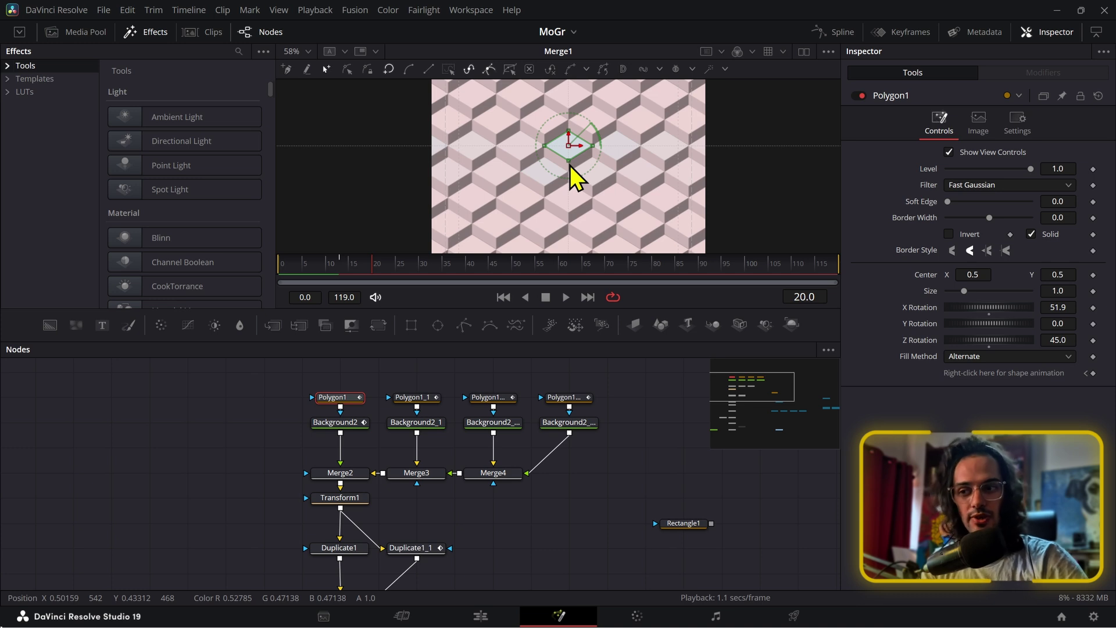
click(666, 434)
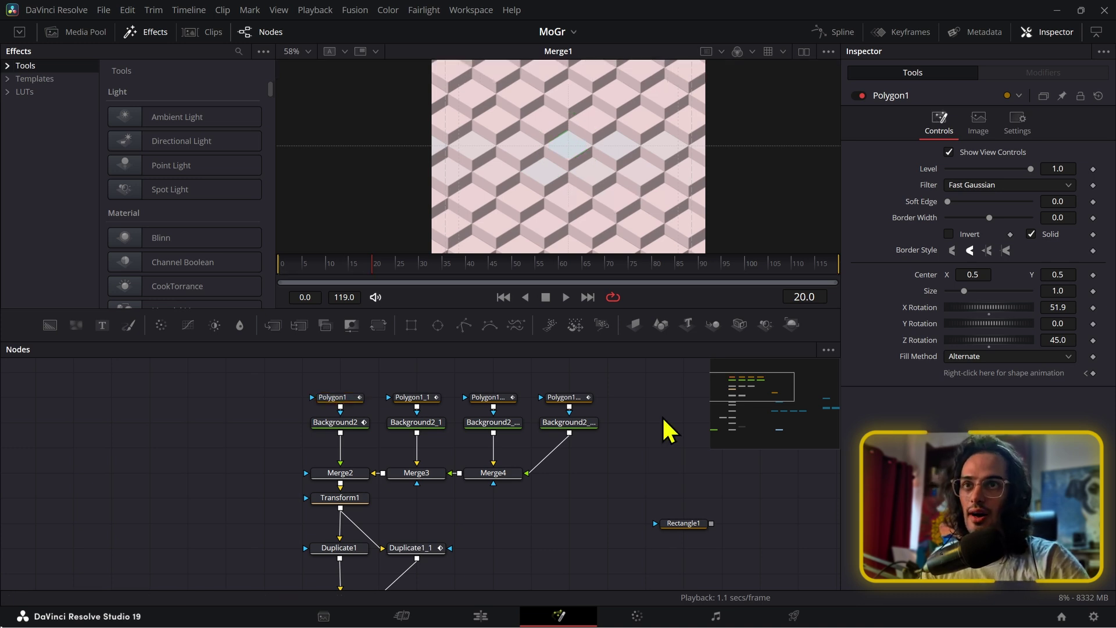
- Return to frame 0 and play the tile animation in the viewer
click(368, 272)
key(Home)
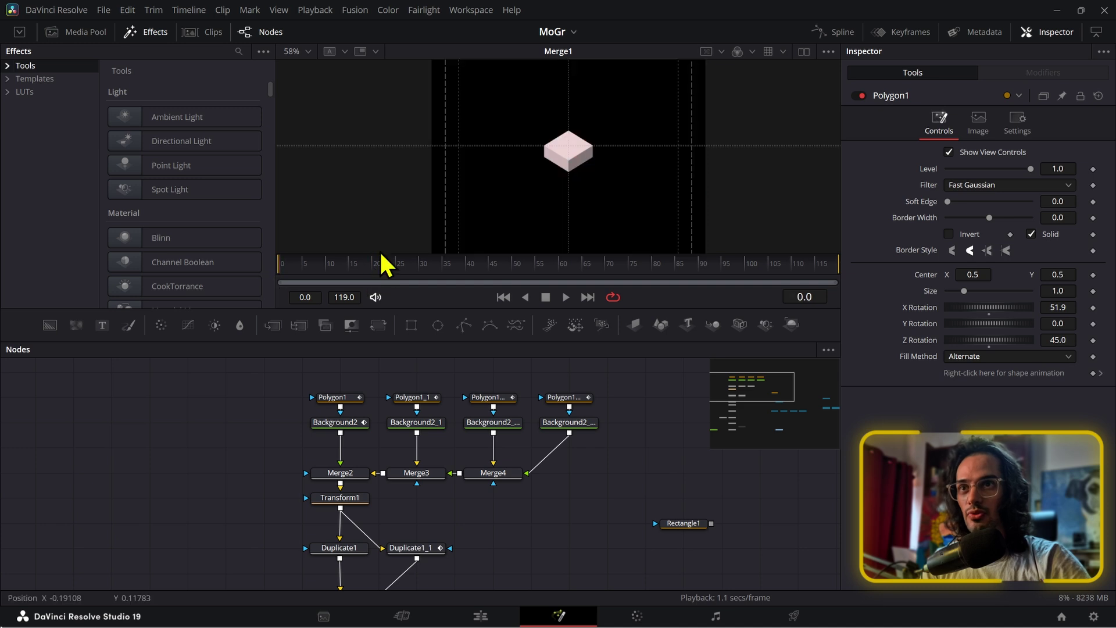
scroll(642, 139, down, 3)
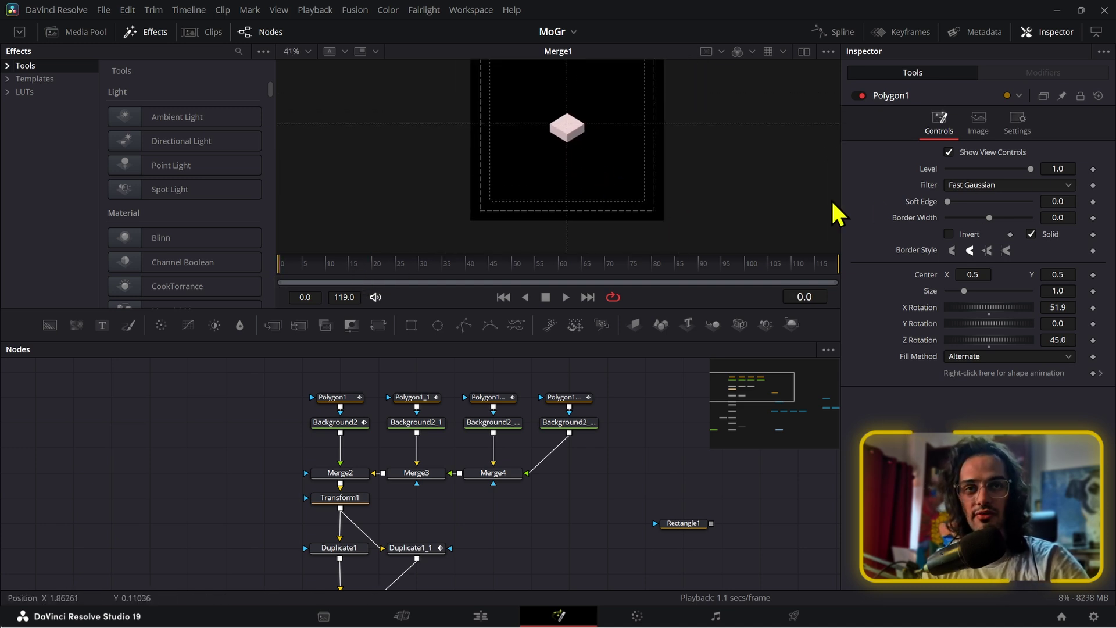
key(space)
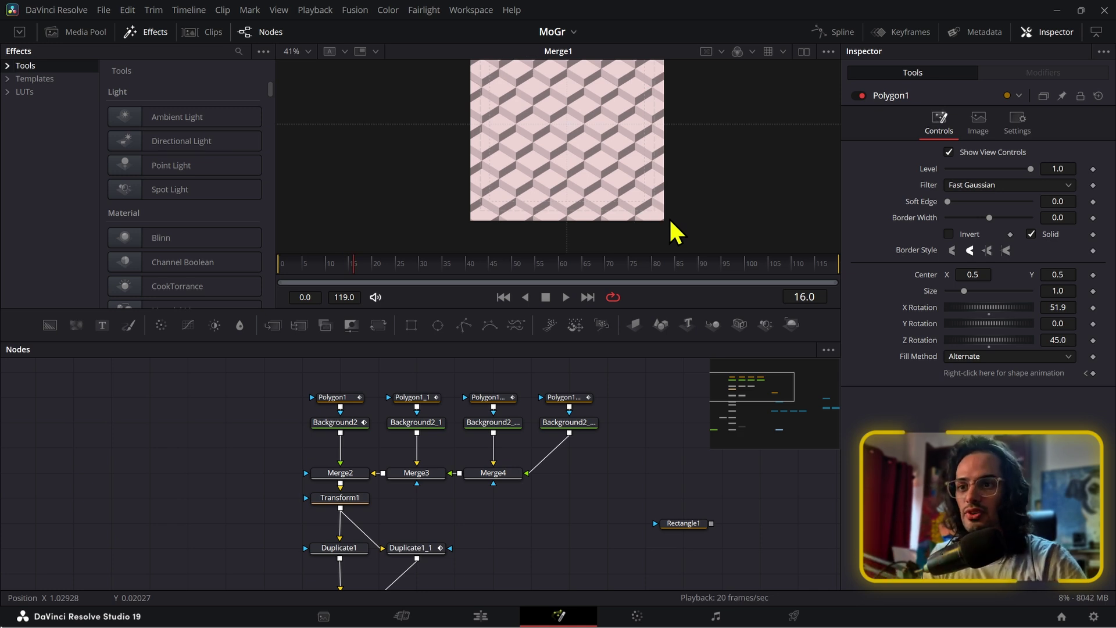
- Return to the Edit page and open the first EXPSQUARES clip on Video 1 in the Fusion page
click(480, 616)
click(242, 372)
click(287, 495)
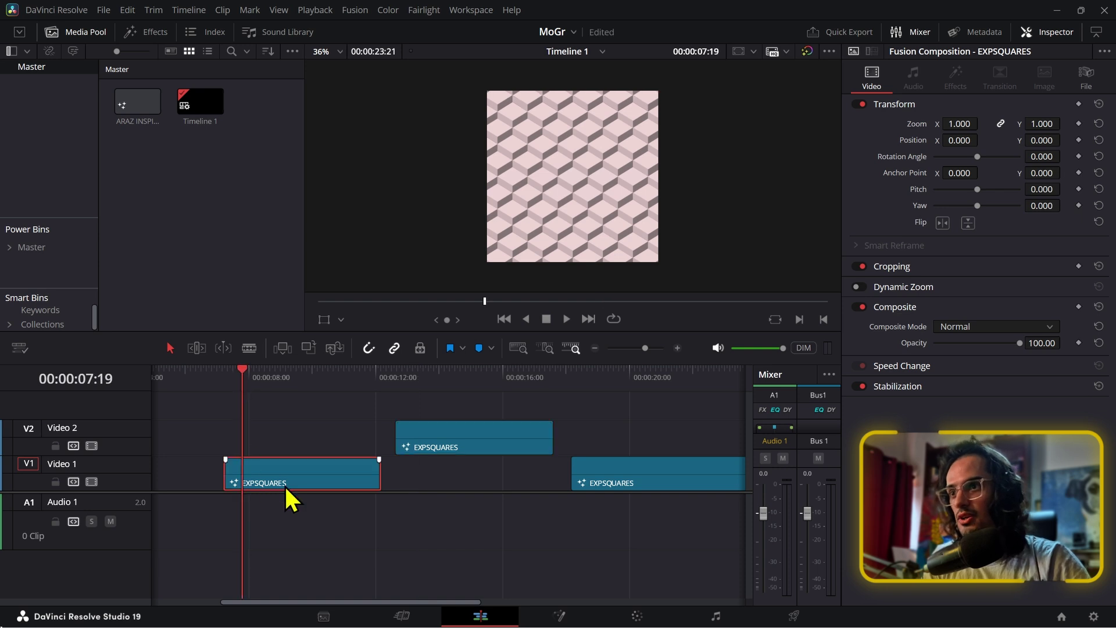
click(559, 616)
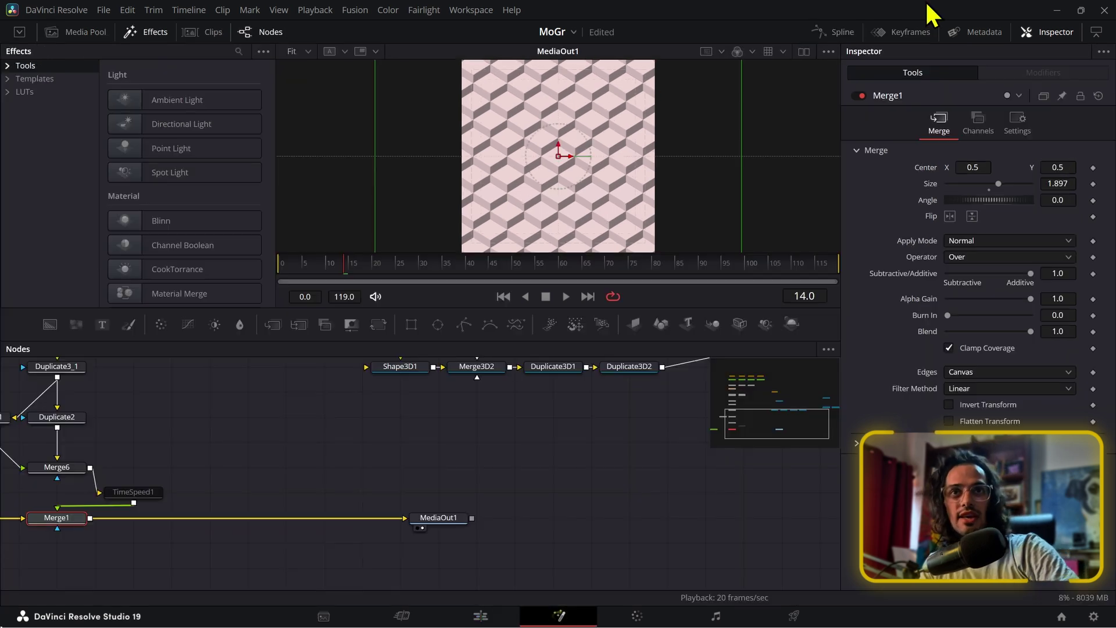
- Open the Keyframes editor alongside the node graph and select the Duplicate1 node
click(925, 33)
drag(18, 461, 235, 579)
drag(233, 473, 106, 556)
click(166, 448)
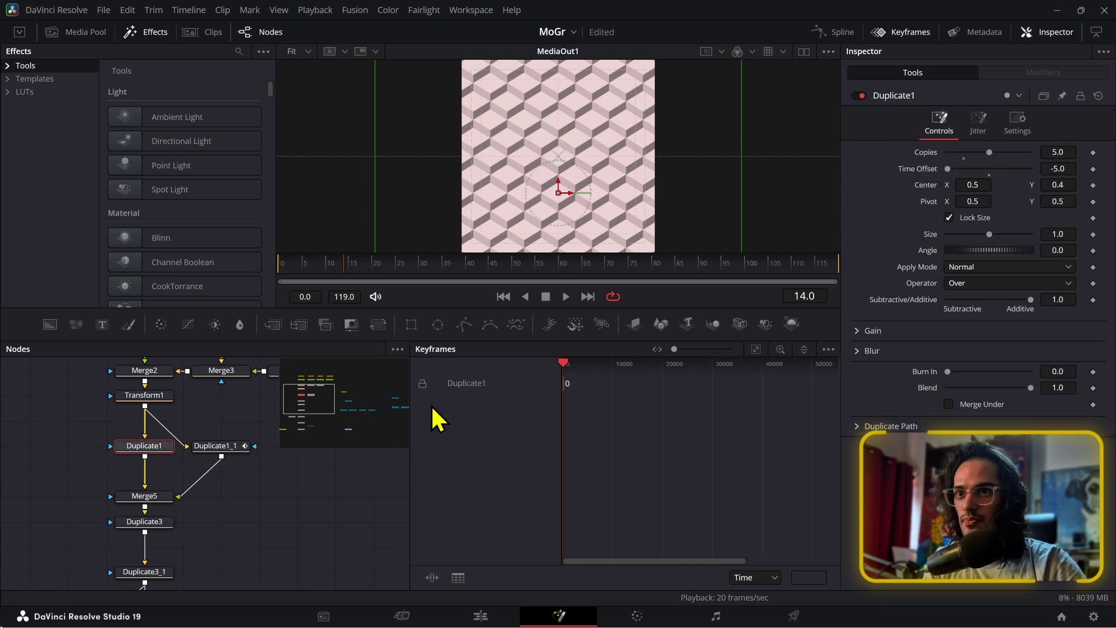
- Examine the start and end of Duplicate1's bar in the Keyframes editor, with the playhead at frame 0
drag(582, 392, 783, 386)
scroll(782, 386, up, 5)
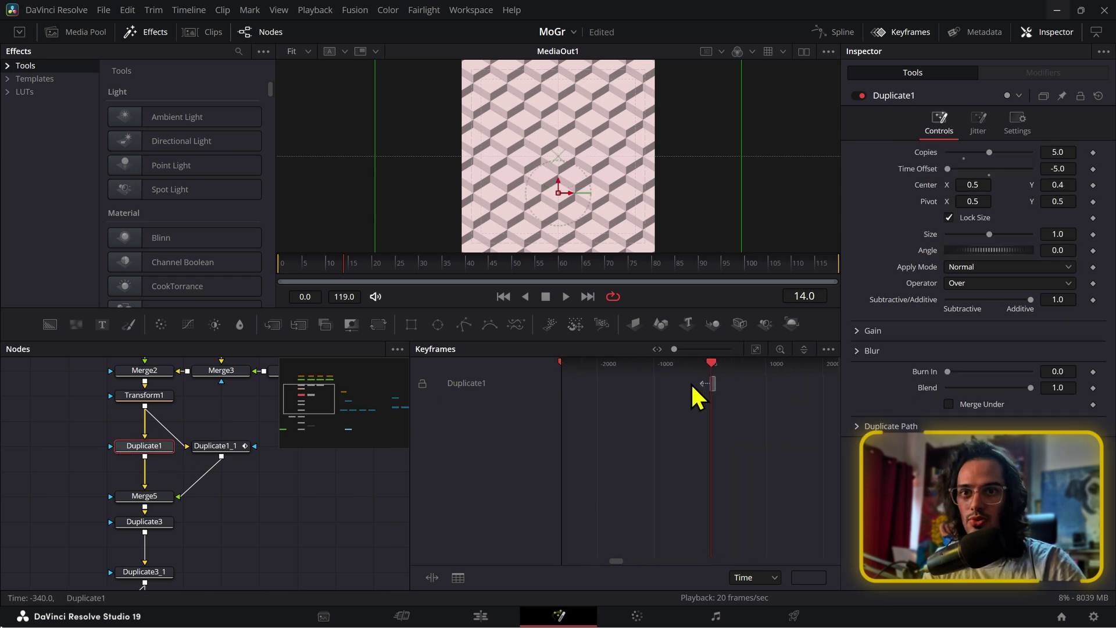
scroll(693, 383, up, 3)
scroll(735, 380, up, 8)
scroll(735, 380, up, 3)
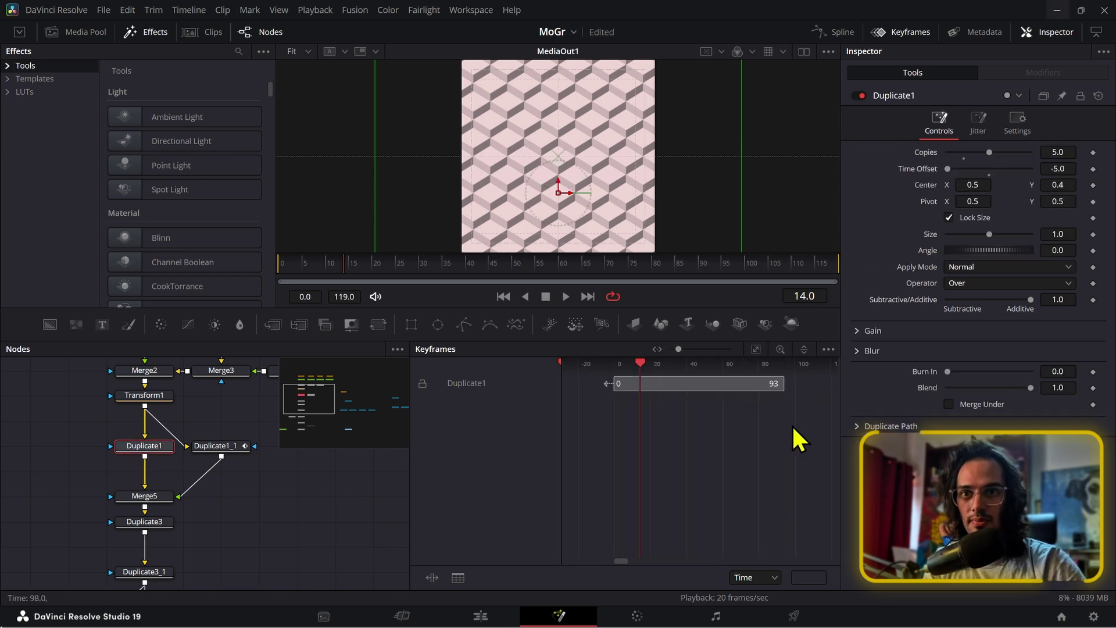
drag(785, 380, 835, 383)
drag(606, 388, 721, 383)
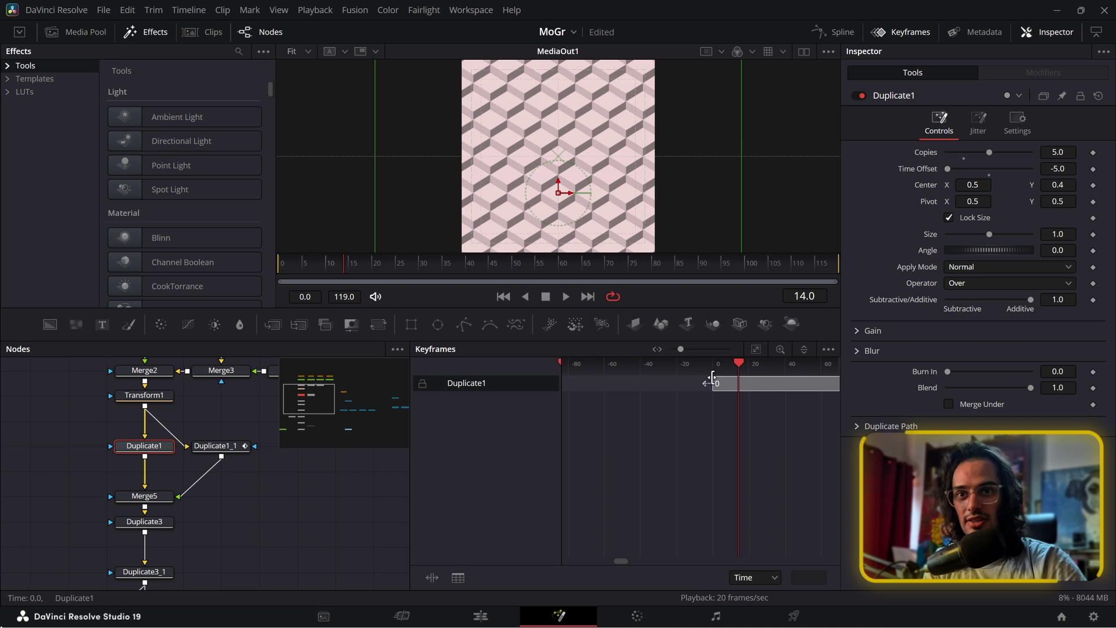
drag(304, 266, 279, 267)
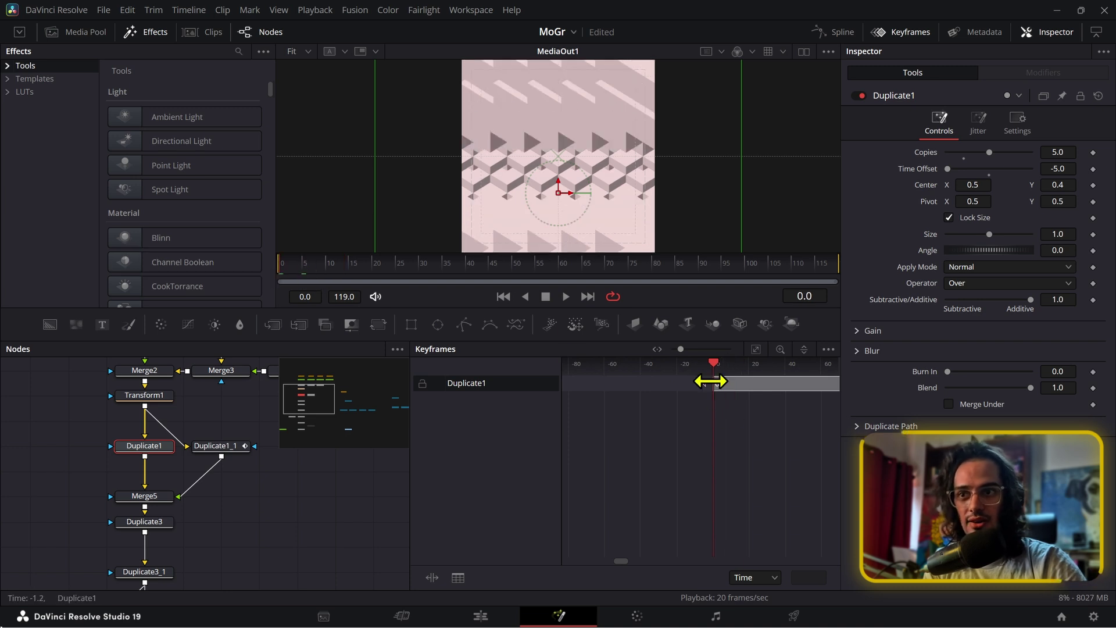
- Select Background2 and examine its Global In/Out range against the start of the composition's time ruler
scroll(249, 461, up, 5)
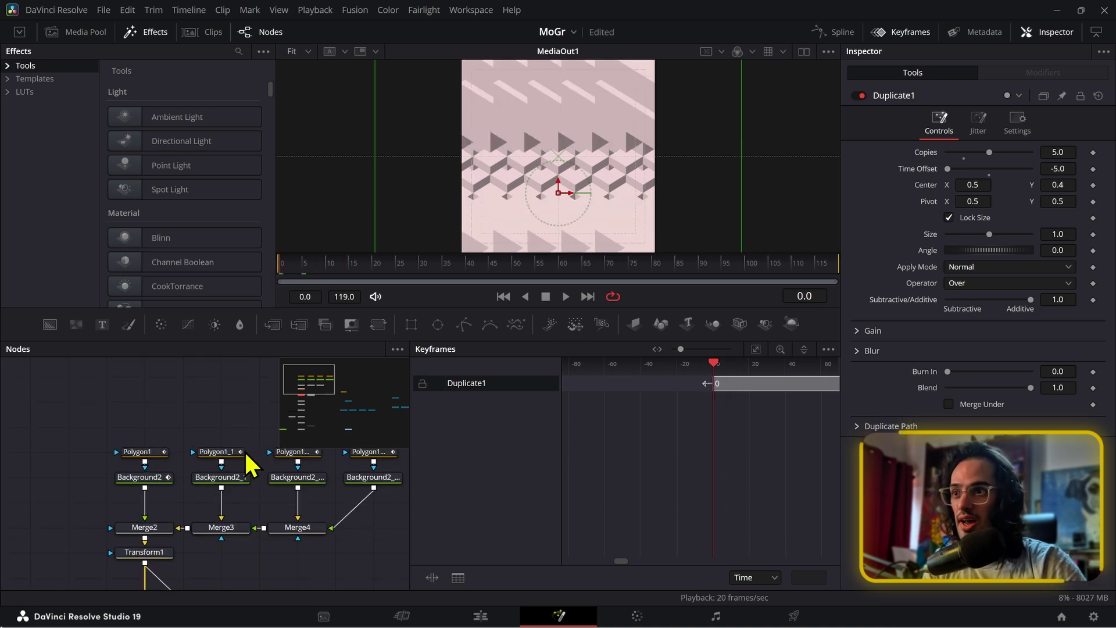
click(165, 479)
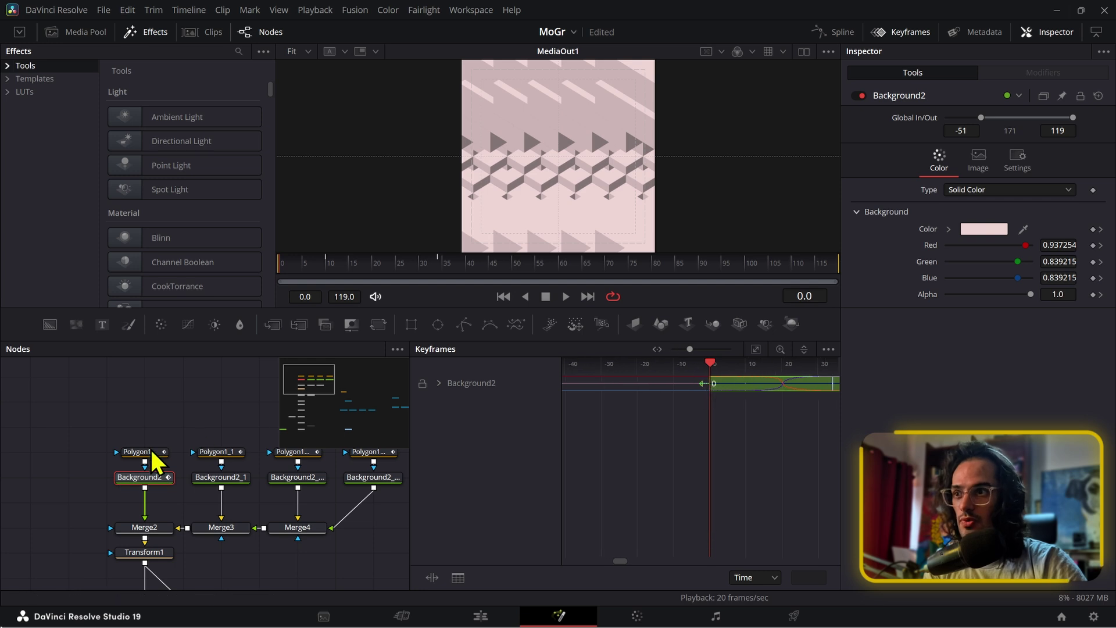
click(150, 454)
click(166, 480)
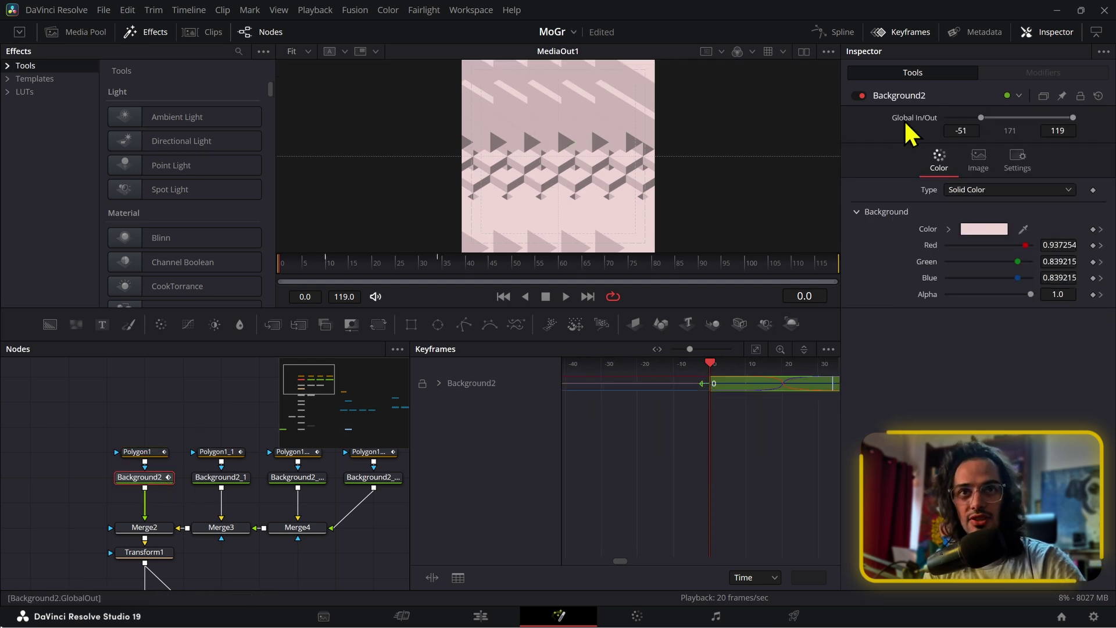
click(961, 130)
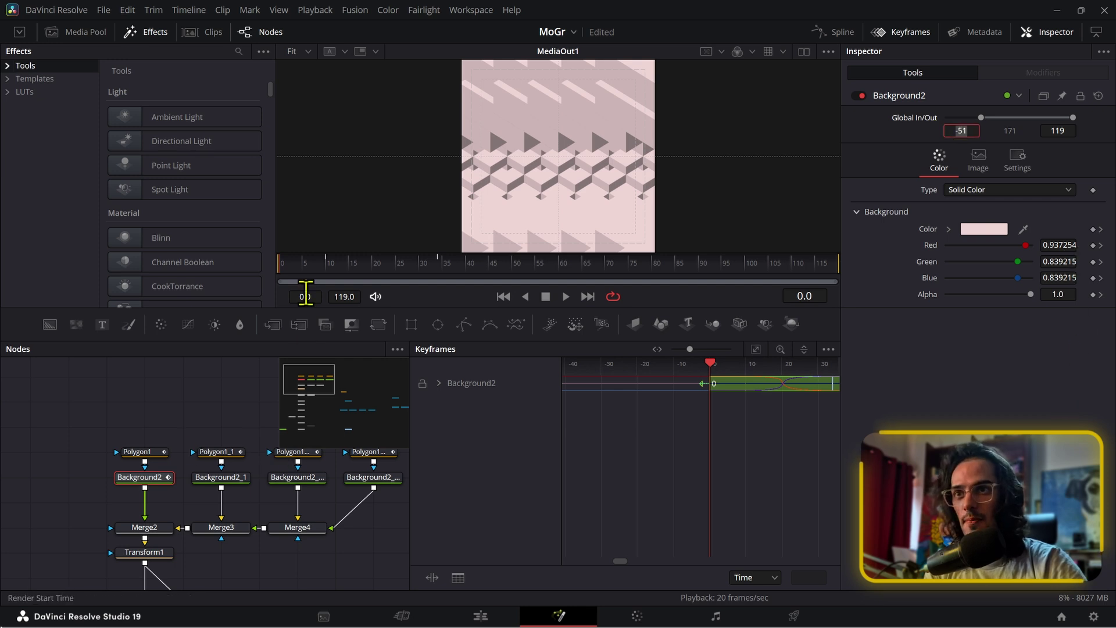
drag(312, 270, 274, 272)
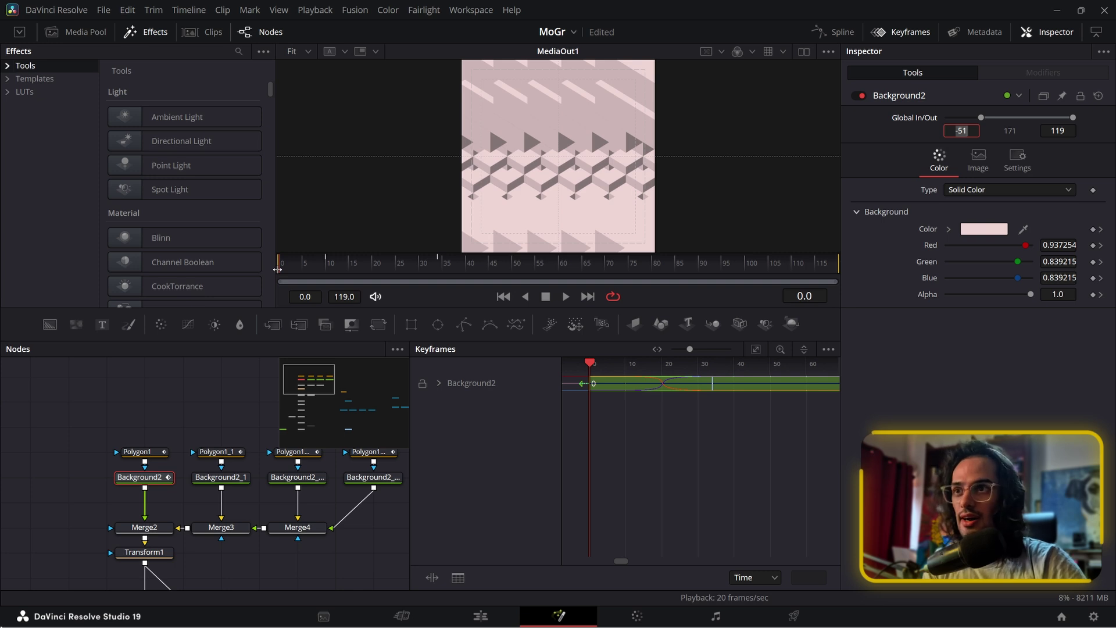
click(235, 400)
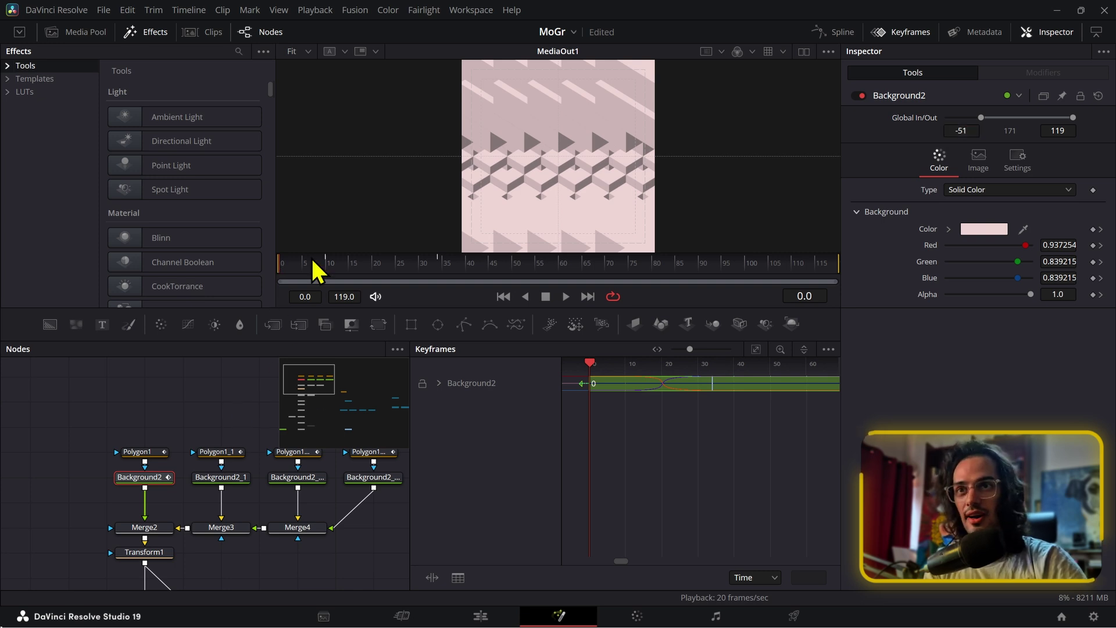
- Check the tile pattern at frame 0 in the viewer and save the project
mouse_move(314, 271)
mouse_down()
mouse_move(406, 207)
mouse_move(419, 242)
mouse_move(293, 273)
mouse_up()
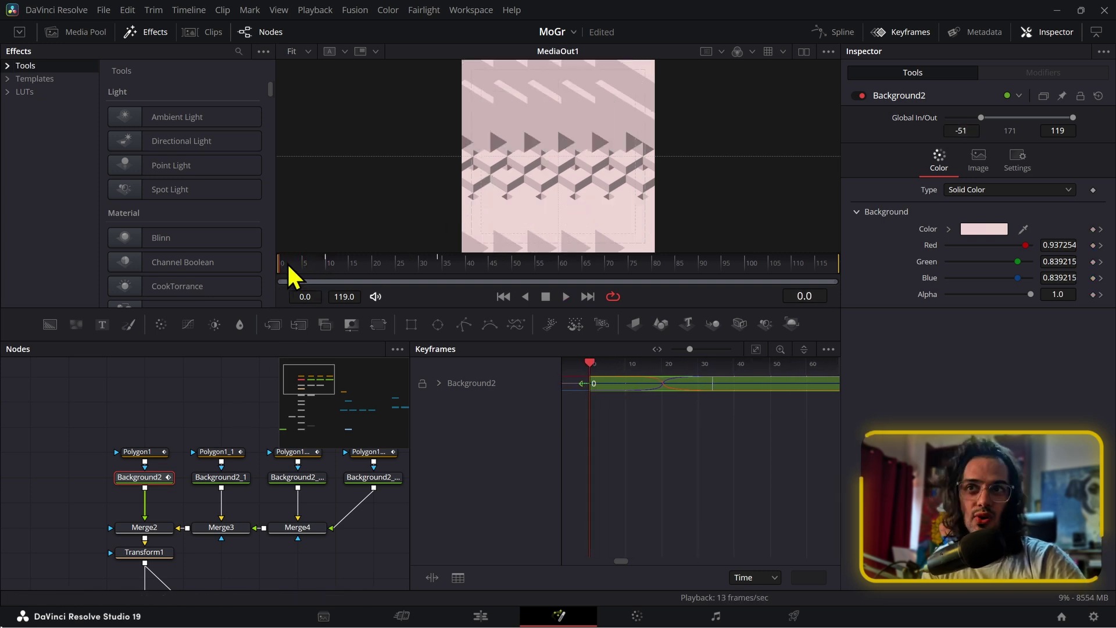
scroll(605, 142, down, 2)
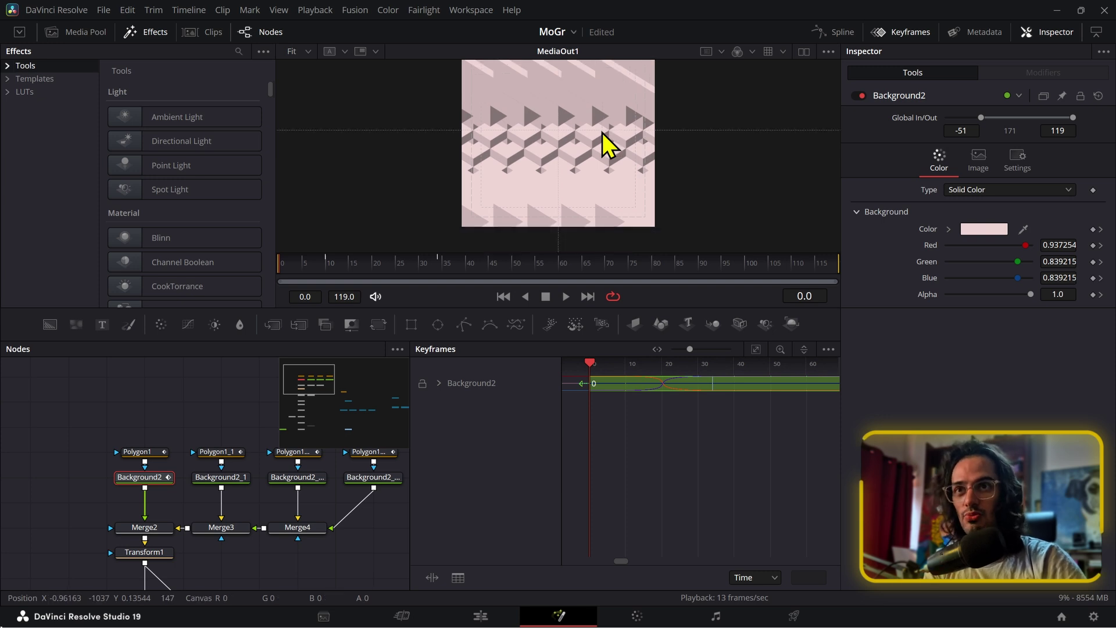
scroll(589, 162, up, 2)
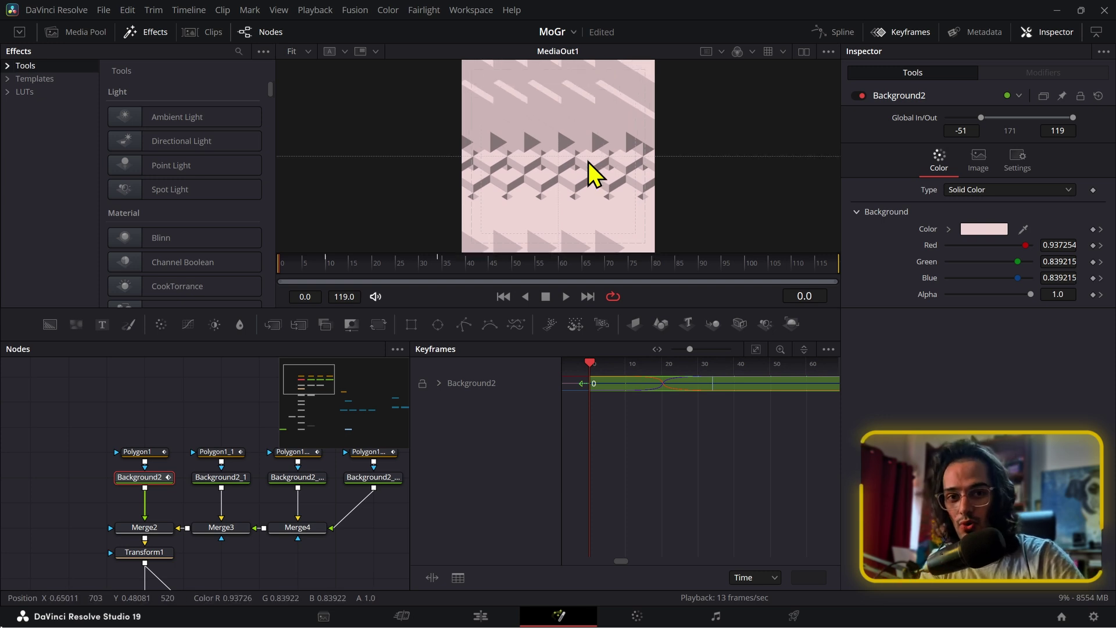
key(ctrl+s)
scroll(589, 161, down, 2)
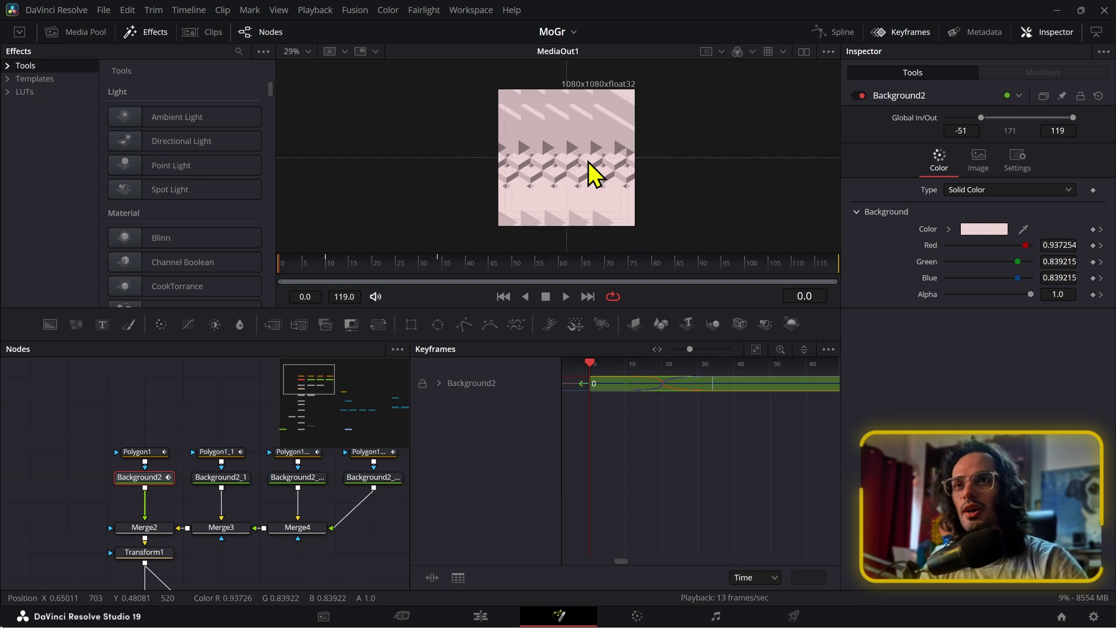
- View the output of Duplicate2 in the viewer and compare its tiles at frames 0 and 1
drag(587, 264, 282, 272)
scroll(244, 484, down, 2)
scroll(244, 484, down, 10)
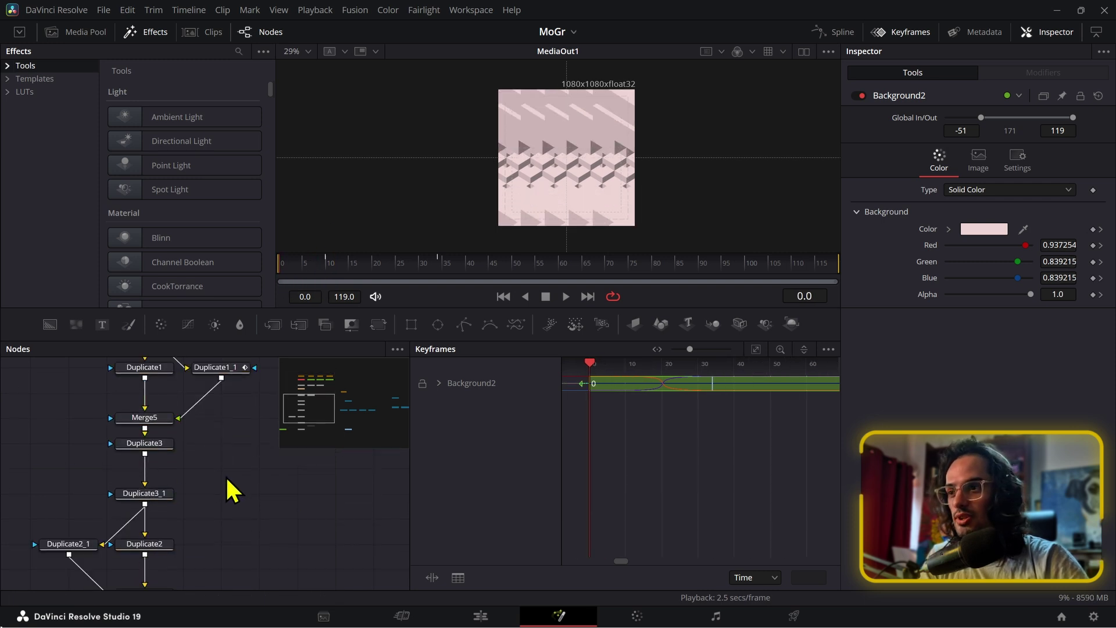
click(166, 542)
key(1)
scroll(578, 175, up, 1)
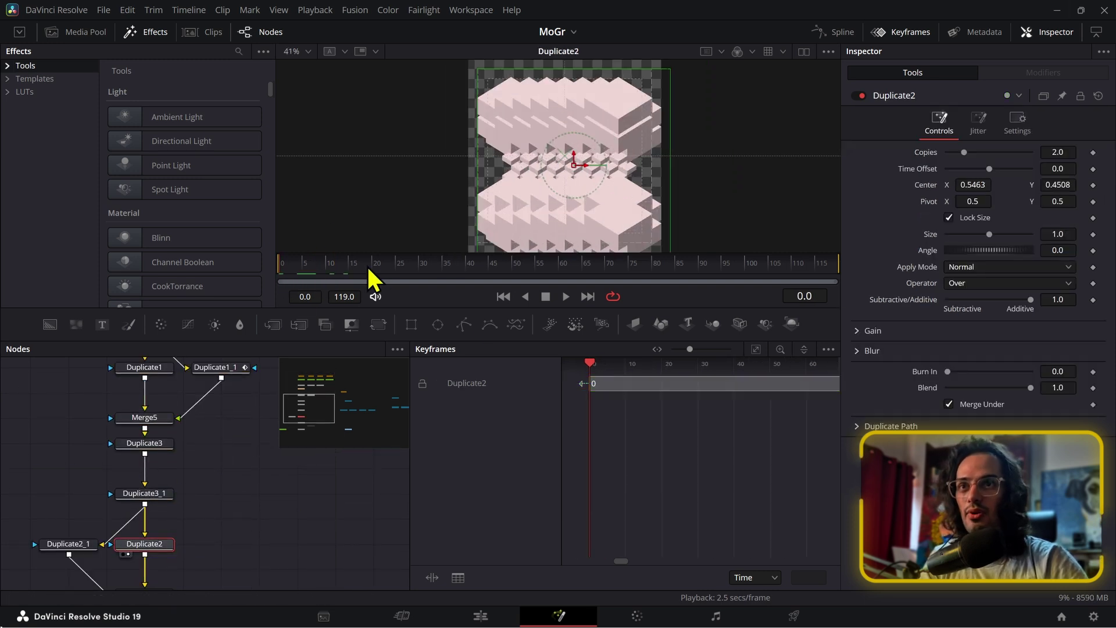
click(288, 265)
drag(289, 264, 284, 267)
- Set the Global In frame of Background2 and Background2_1 to 0
scroll(165, 452, up, 10)
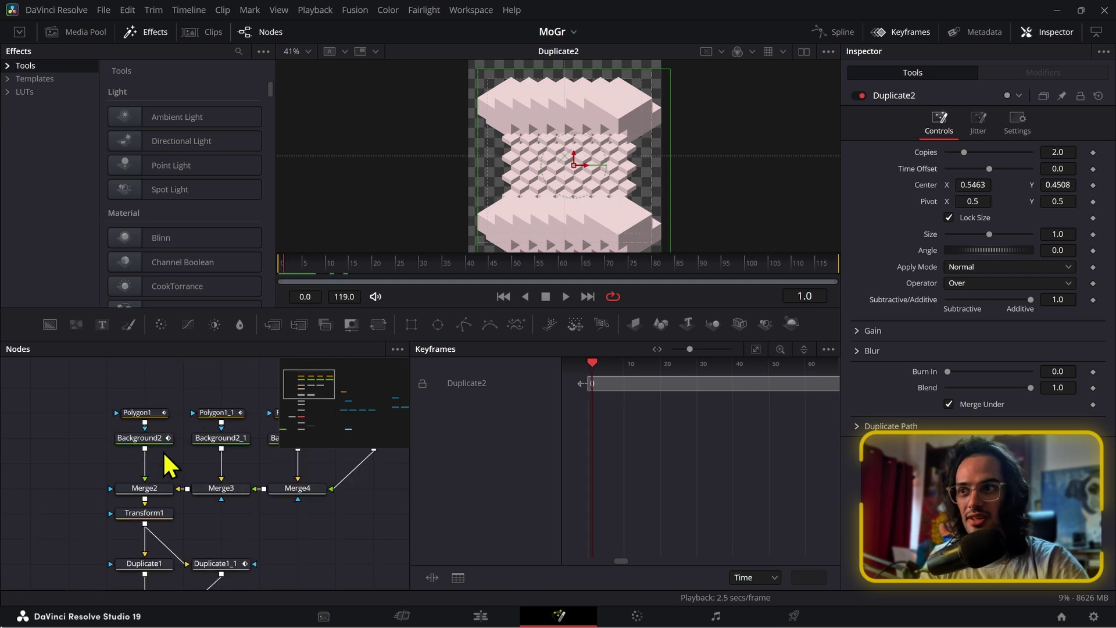
click(163, 442)
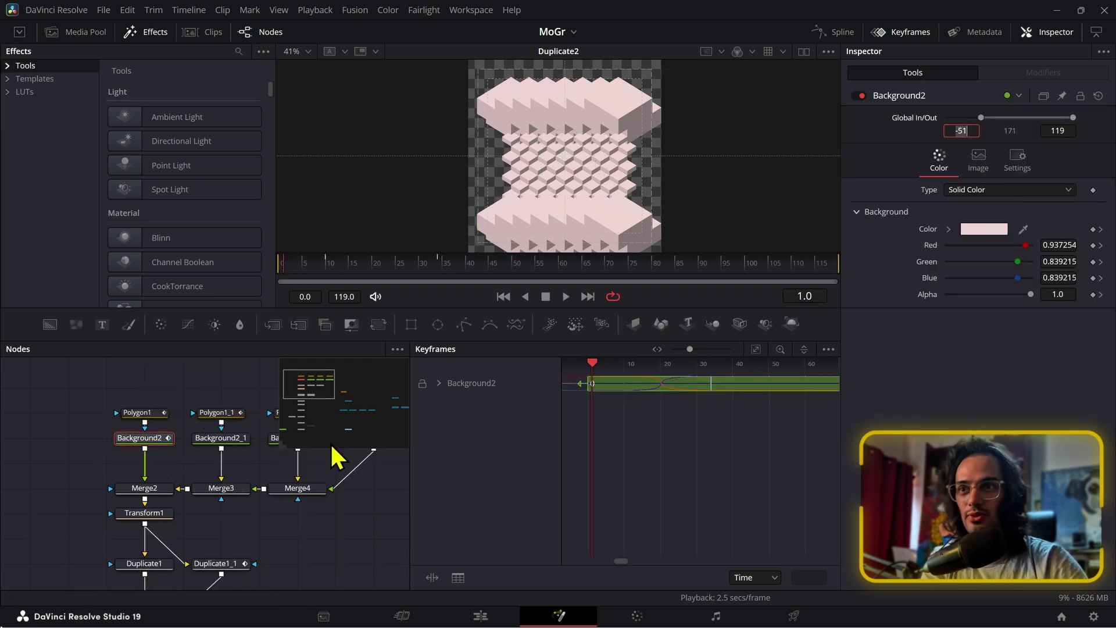
click(222, 439)
double_click(962, 134)
text(0)
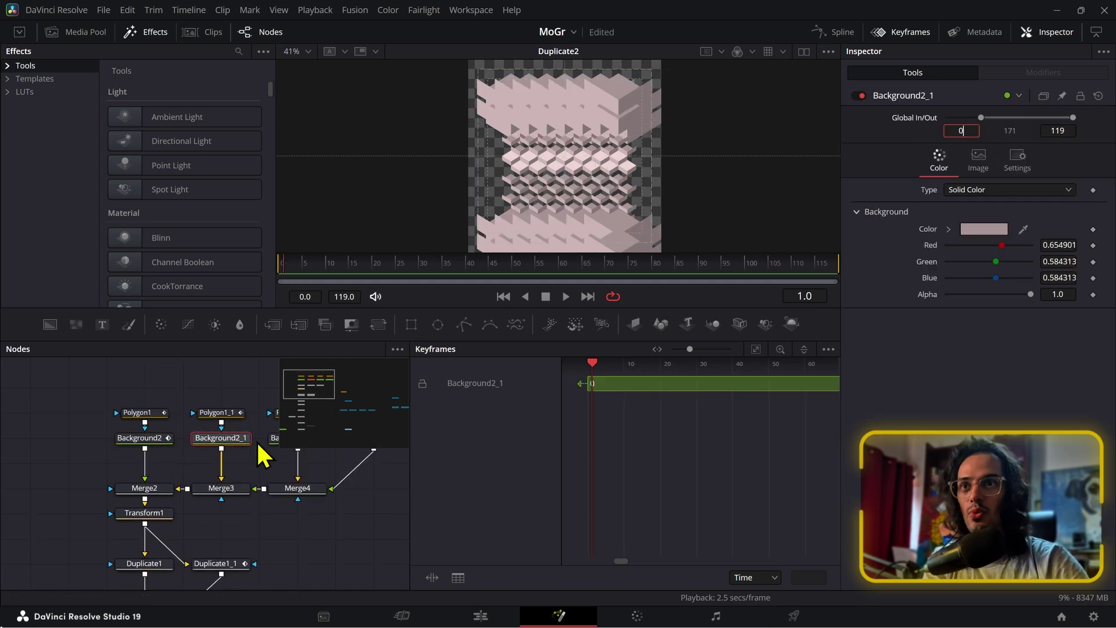
- Set the Global In frame of Background2_1_1 to 0 and check the same range on Background2_1_2
drag(257, 457, 186, 472)
click(232, 453)
double_click(965, 130)
text(0)
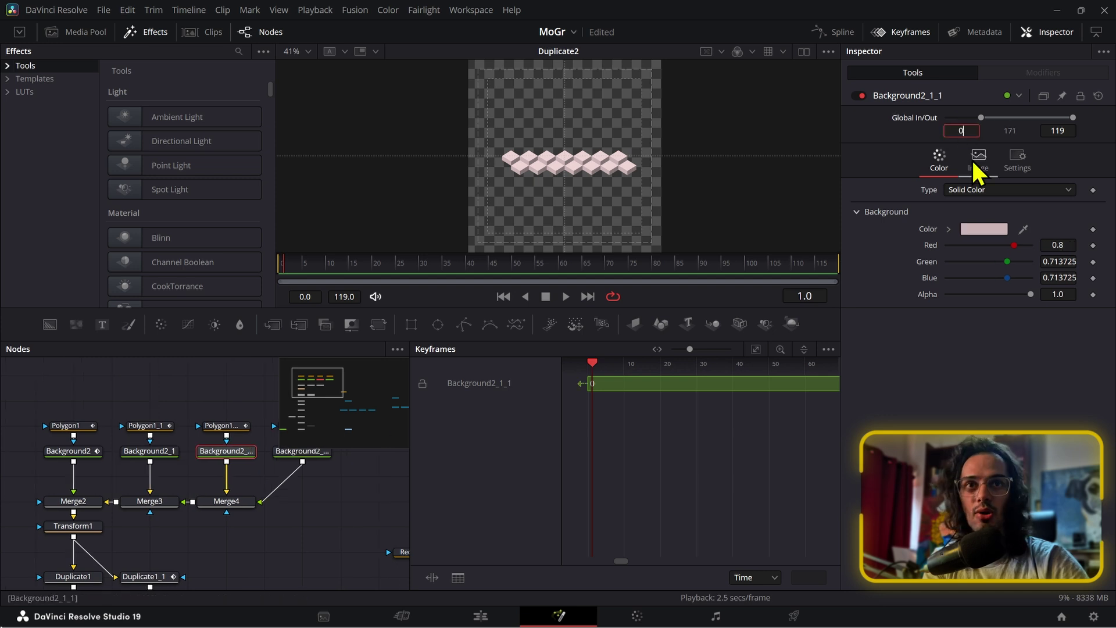
key(Return)
drag(185, 541, 127, 543)
click(255, 460)
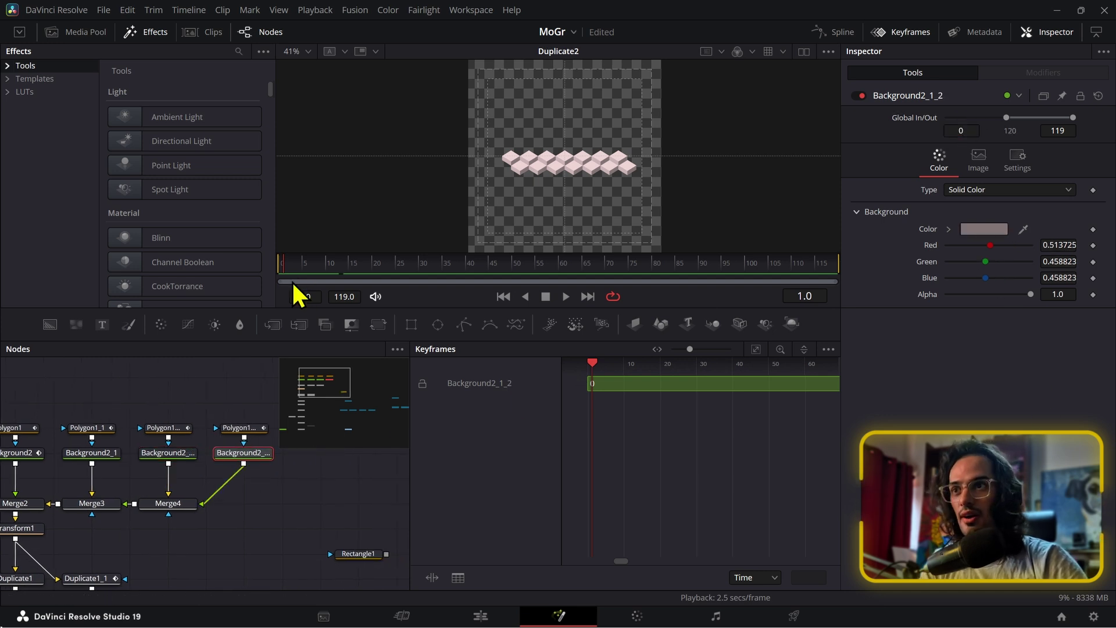
- Return to frame 0 to inspect Duplicate2's output, and select the Transform1 node
drag(293, 259, 277, 266)
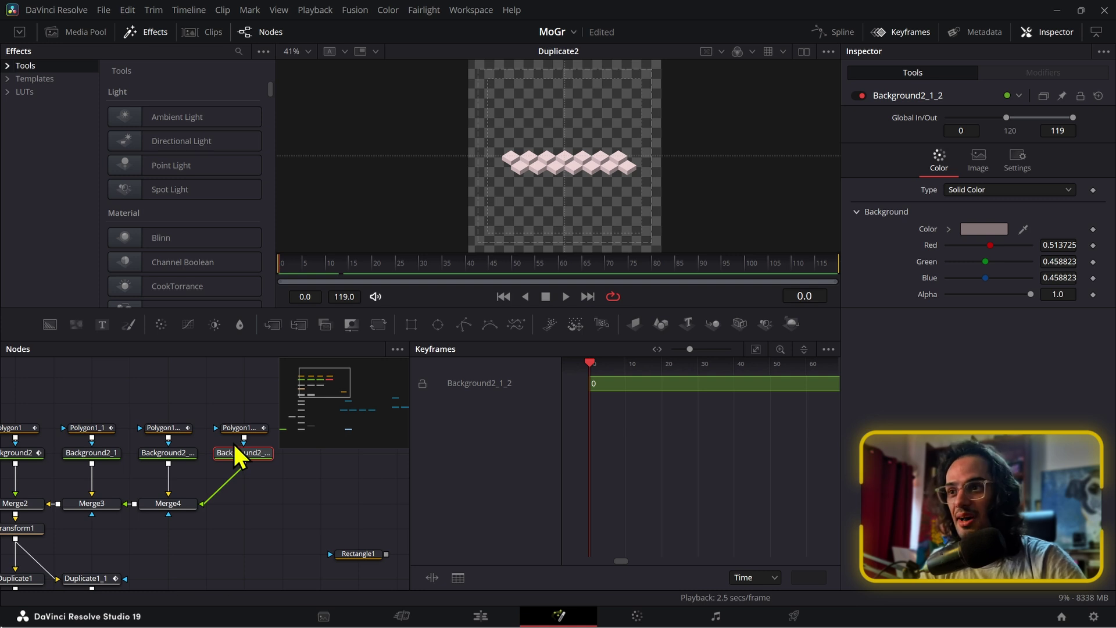
scroll(228, 472, left, 3)
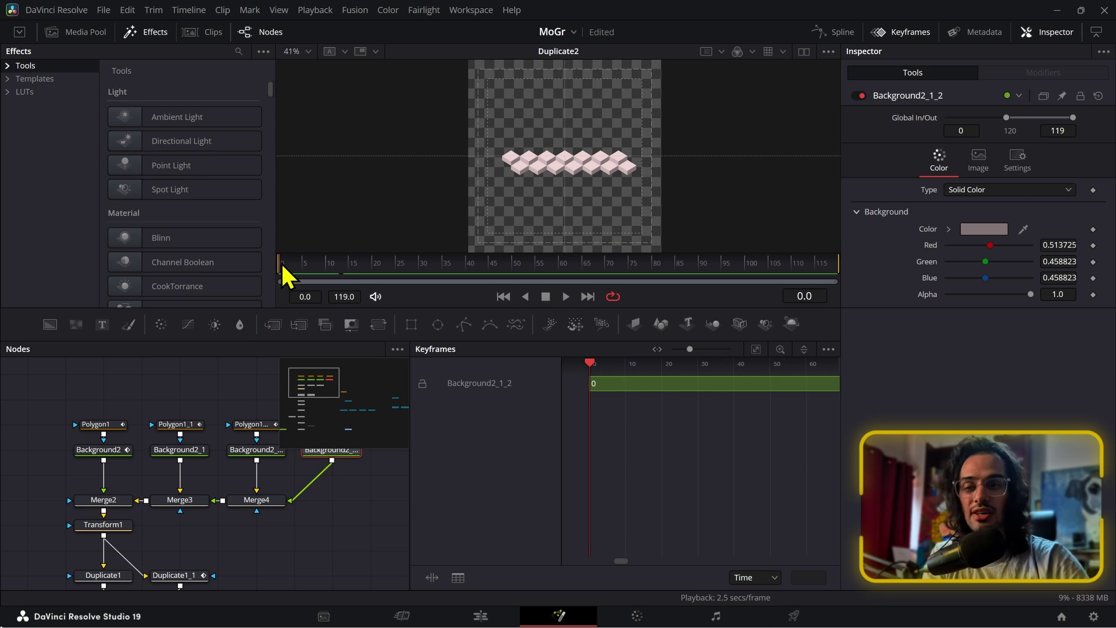
scroll(129, 502, down, 3)
click(121, 408)
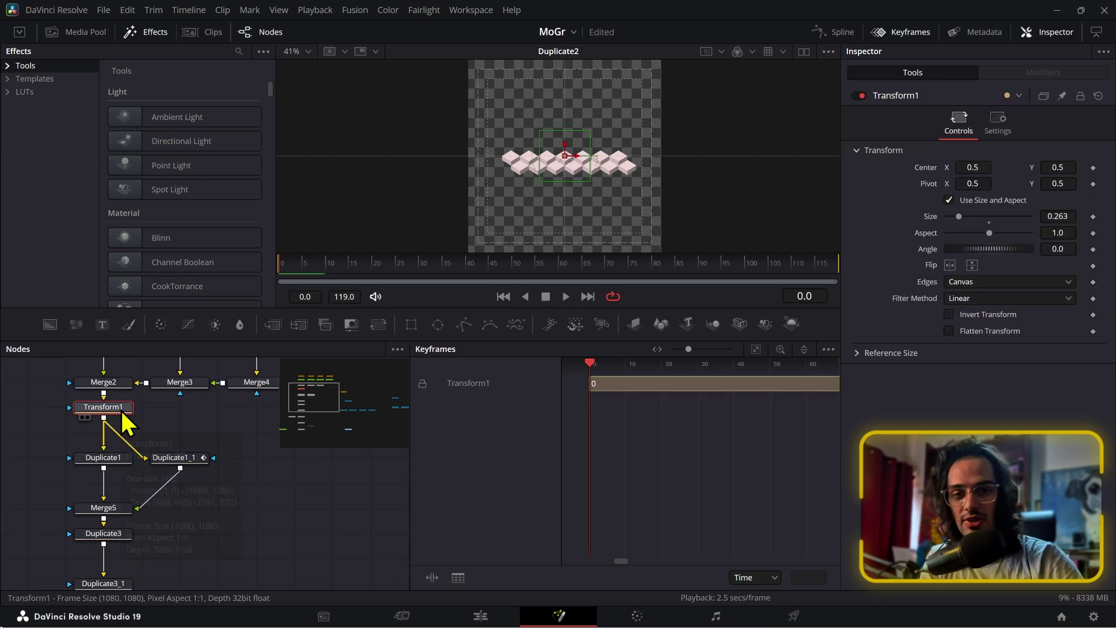
- Switch to the Edit page, preview the EXPSQUARES clip on Video 2 up to 00:00:13:21, and select it
click(480, 617)
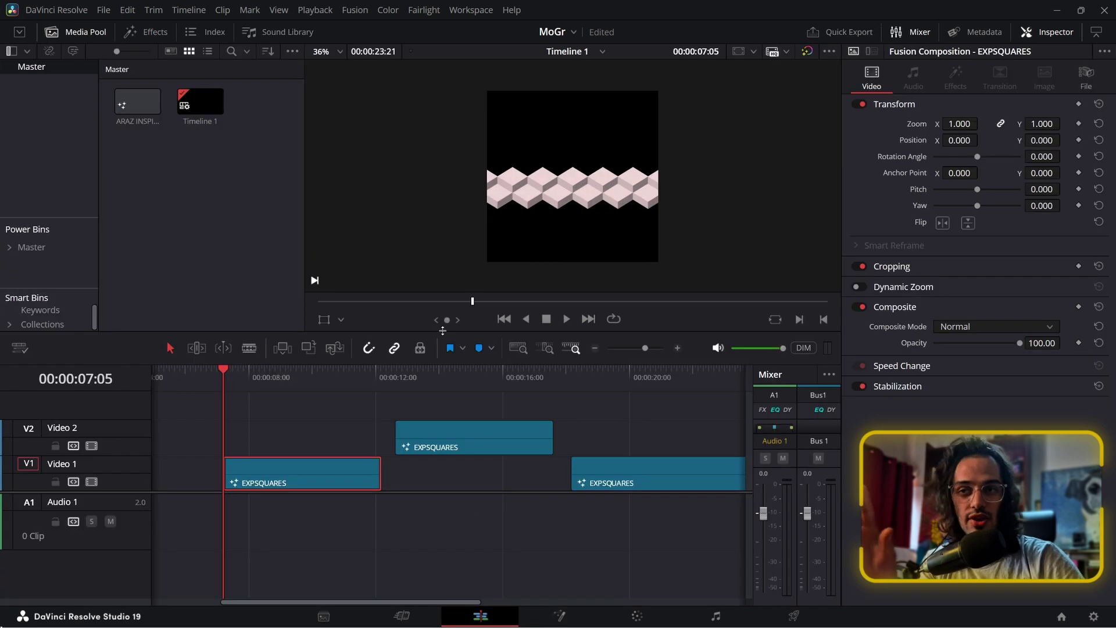
click(401, 387)
click(423, 393)
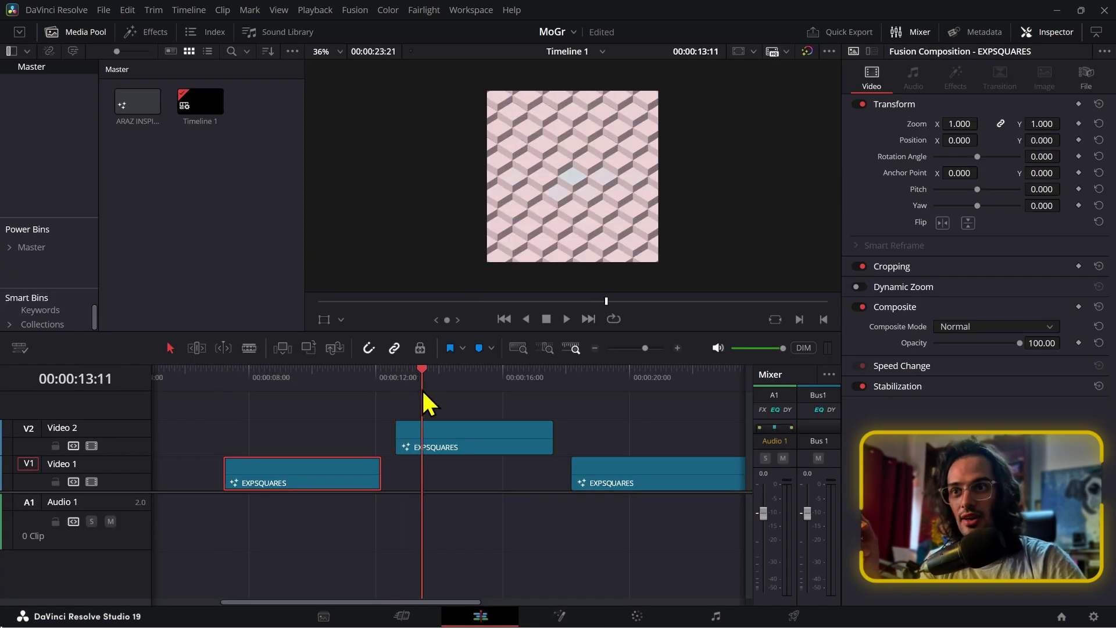
mouse_move(424, 394)
mouse_down()
mouse_move(553, 406)
mouse_move(464, 372)
mouse_move(428, 373)
mouse_move(436, 403)
mouse_up()
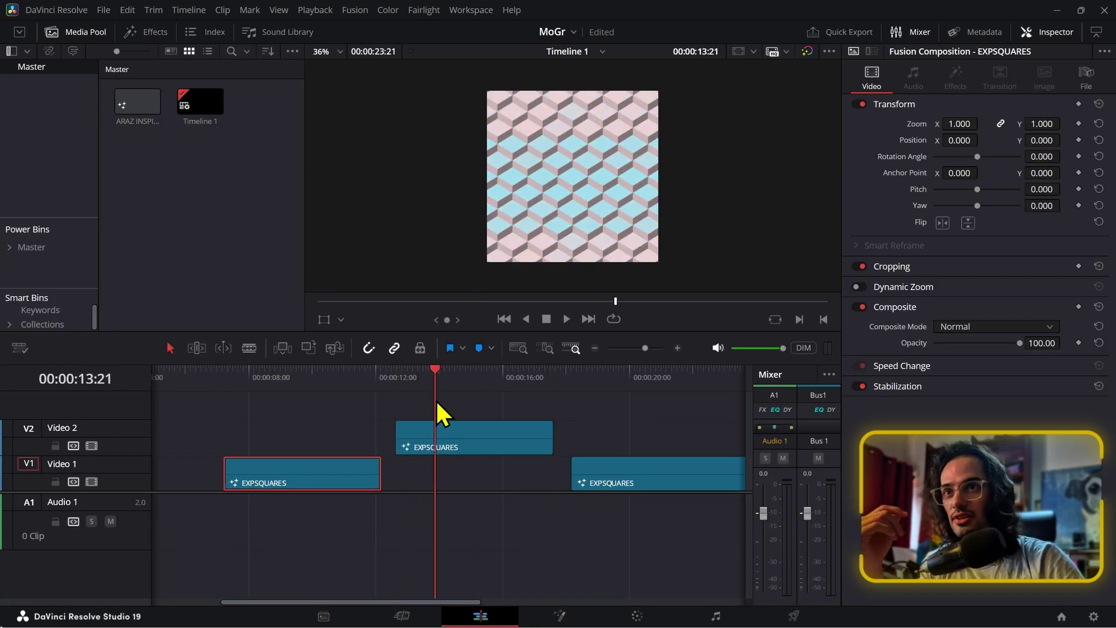
click(455, 434)
- Move the playhead to 00:00:09:18 and open the first EXPSQUARES clip on Video 1 in the Fusion page
click(304, 388)
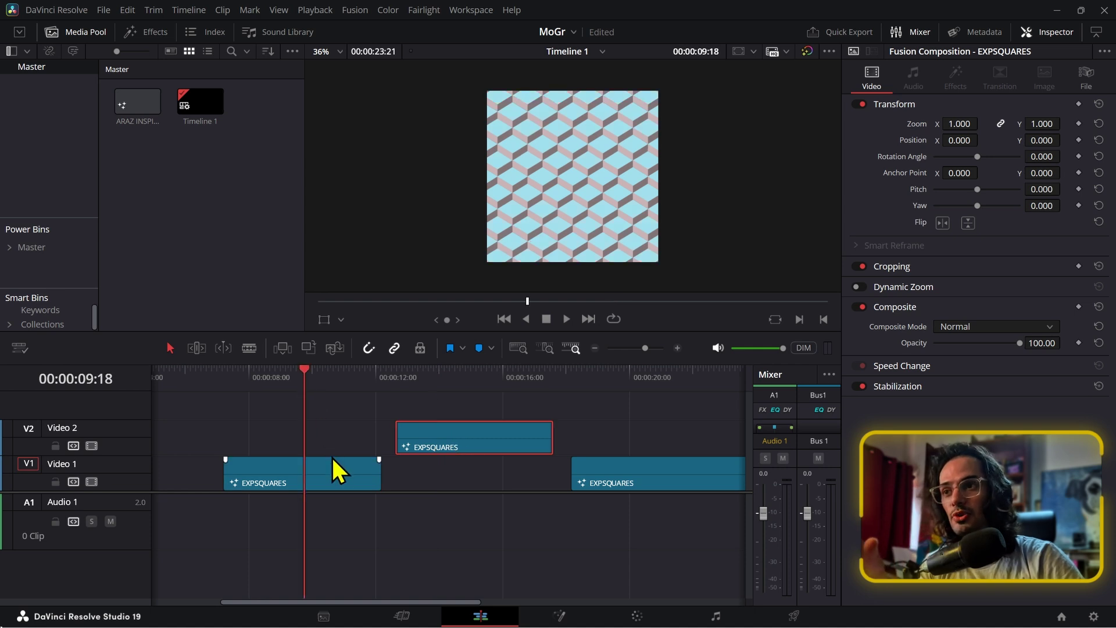
click(332, 472)
click(557, 615)
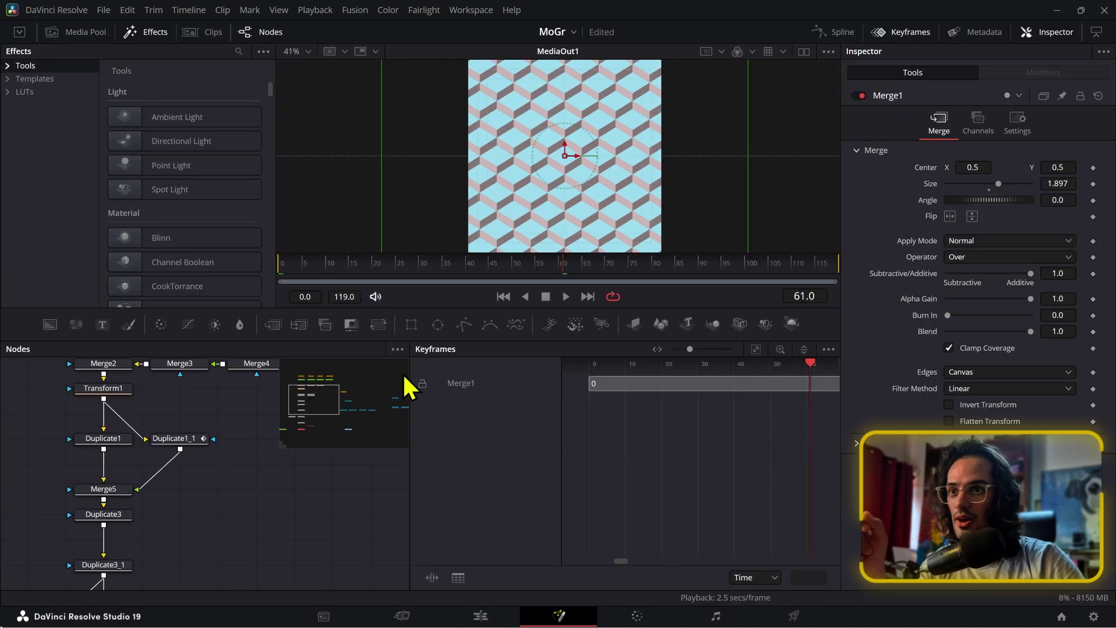
- Replace the Keyframes editor with the Spline editor and display Polygon1's Polyline curve at frame 13
click(906, 38)
click(111, 466)
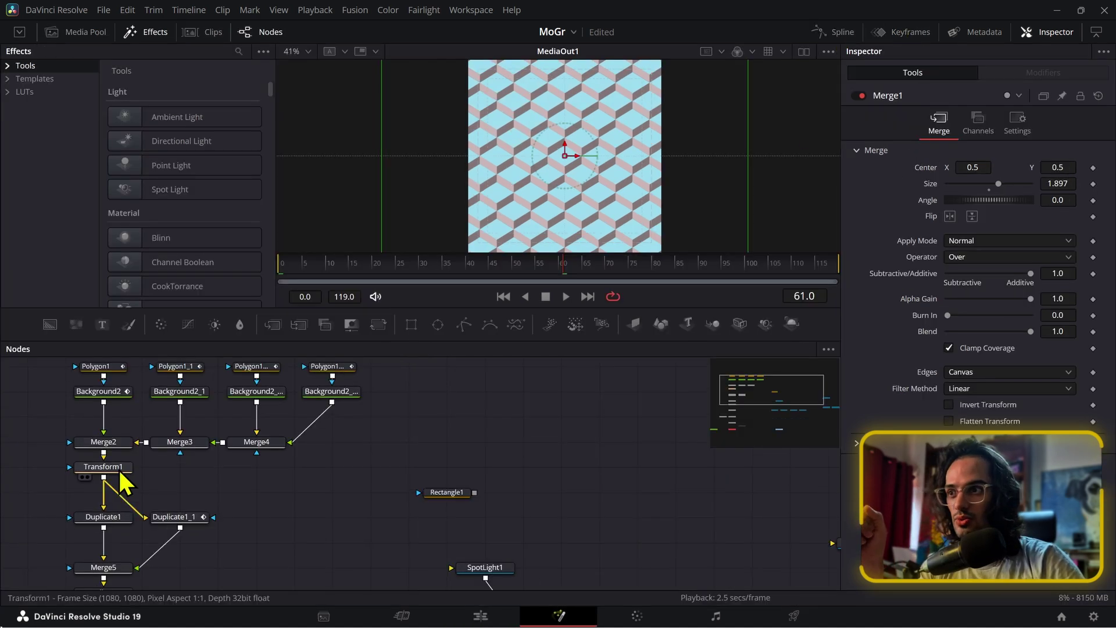
click(831, 32)
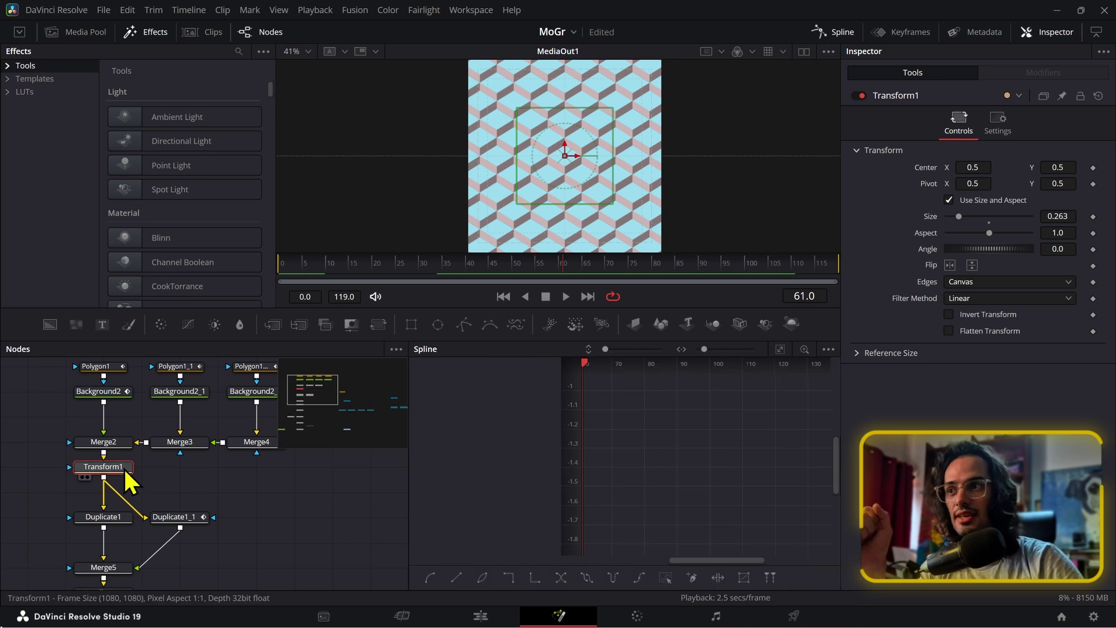
click(343, 276)
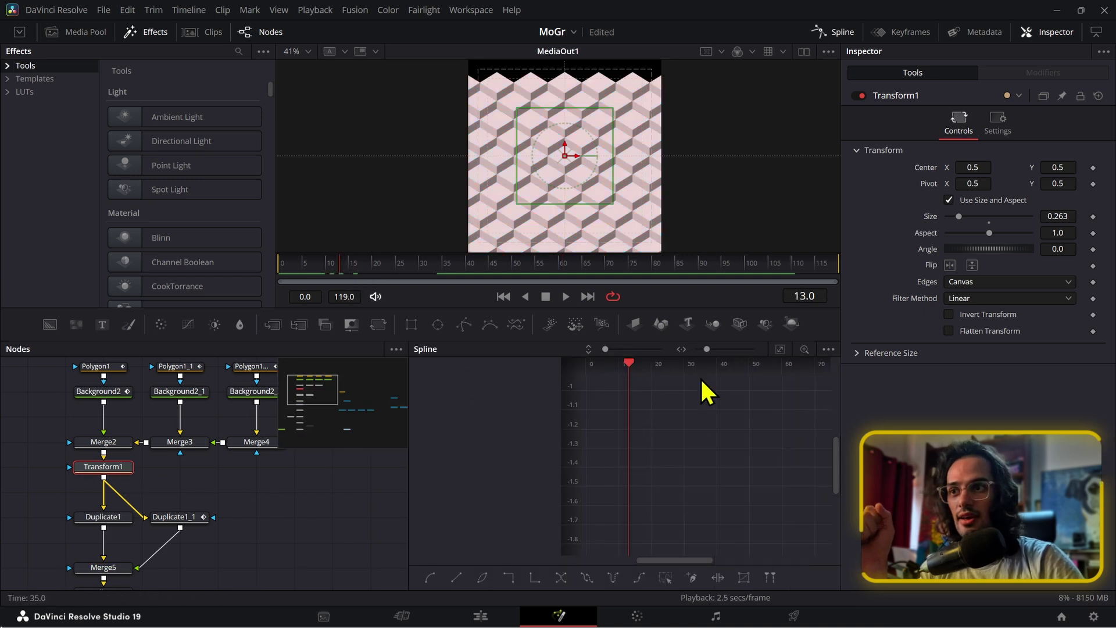
click(108, 370)
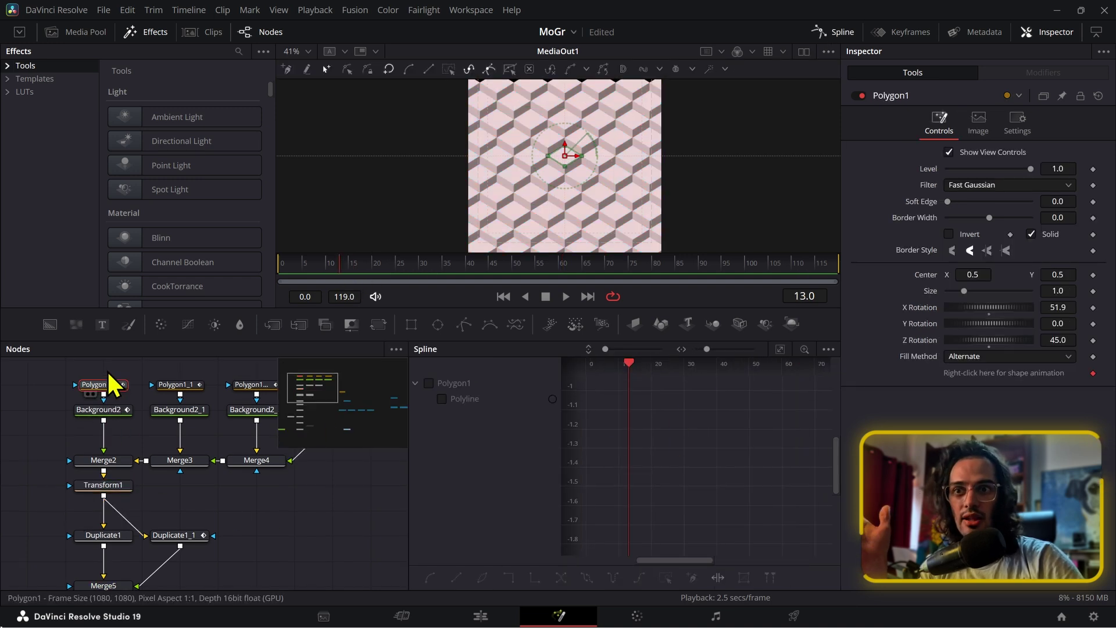
click(446, 399)
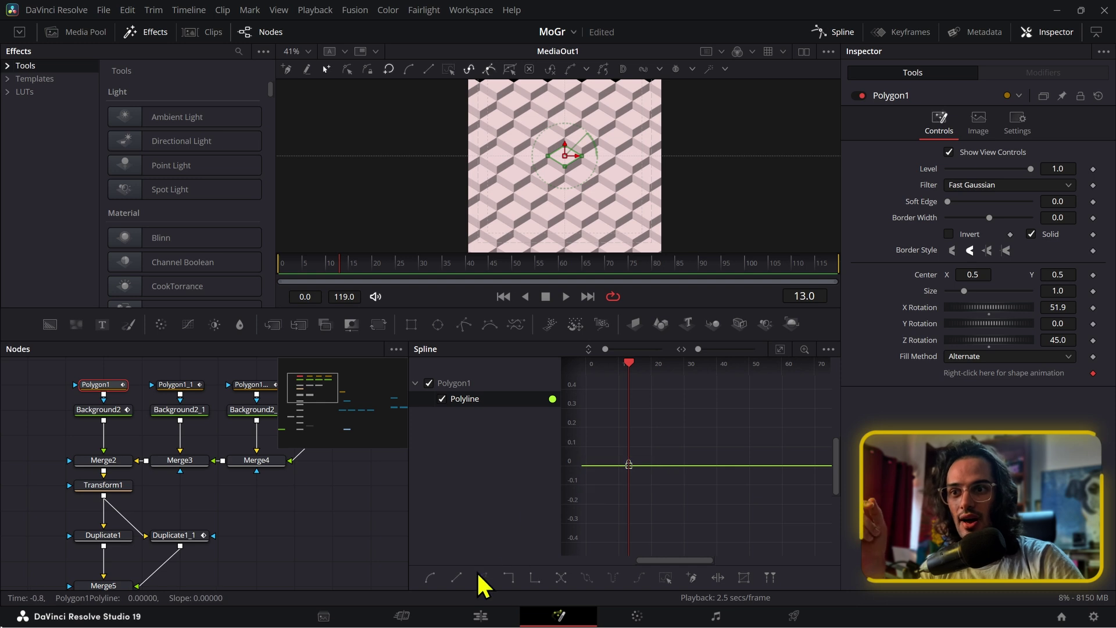
- Try Gradient Extrapolation on Polygon1's Polyline curve and on Background2's color curves
right_click(630, 468)
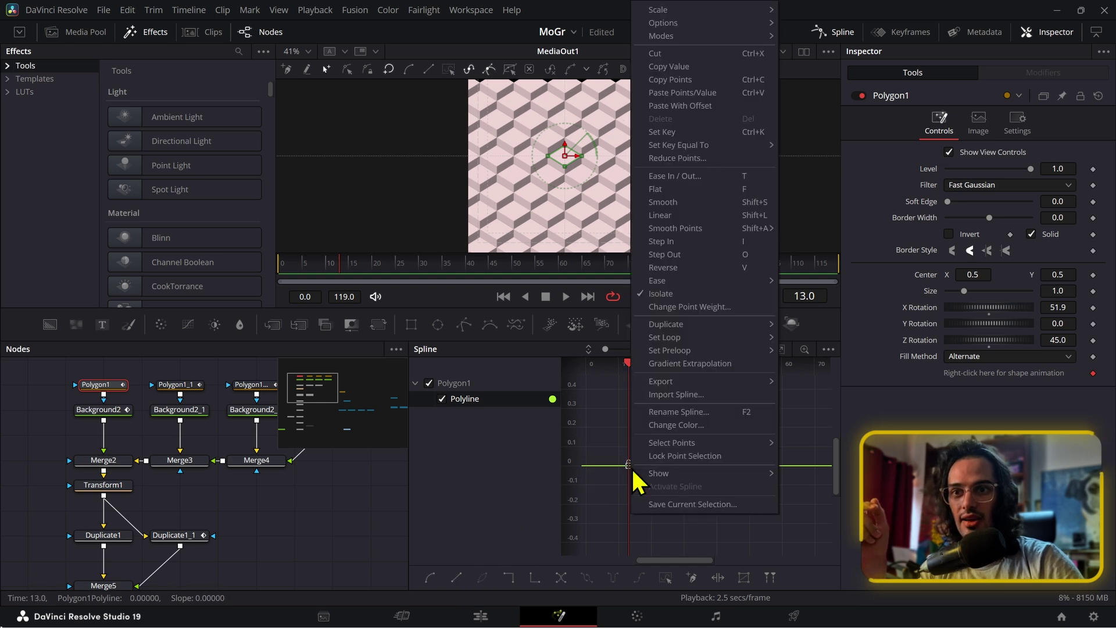
click(703, 369)
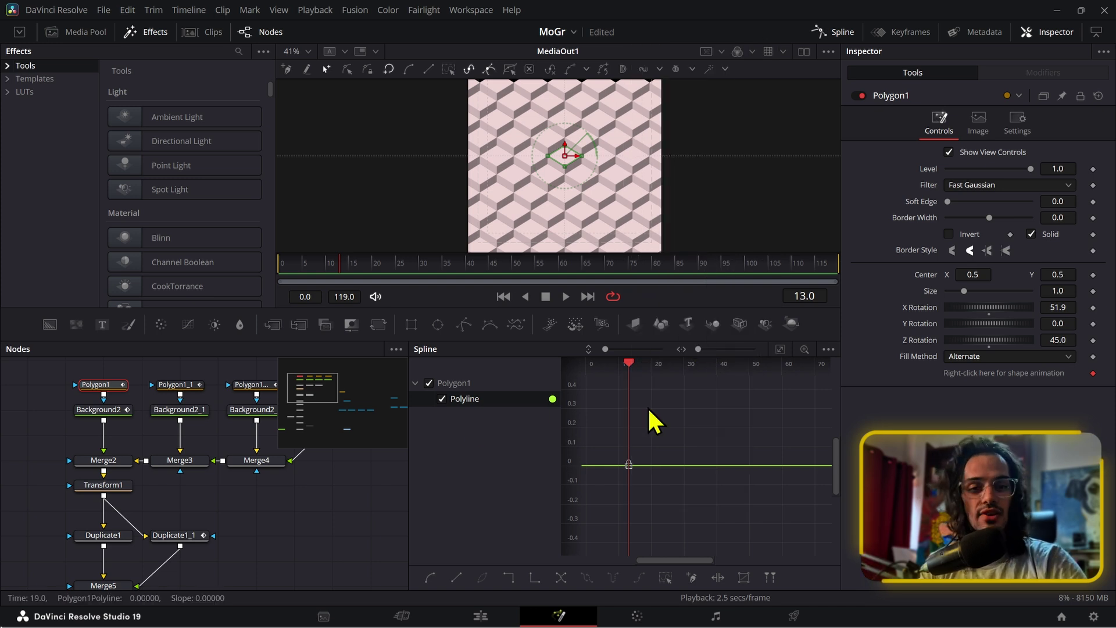
click(119, 412)
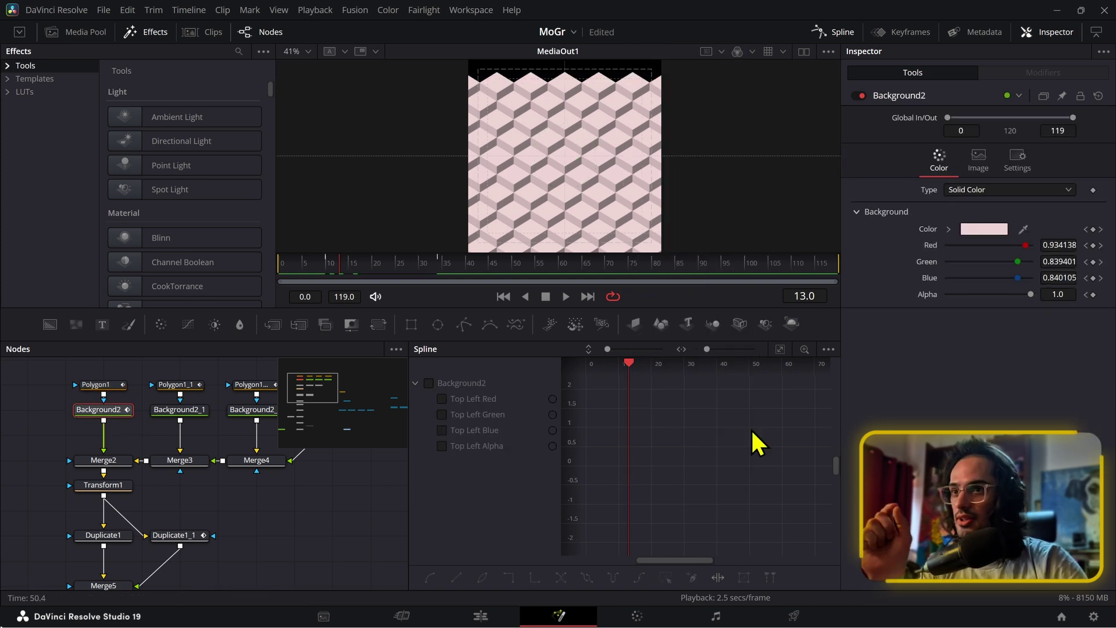
click(502, 386)
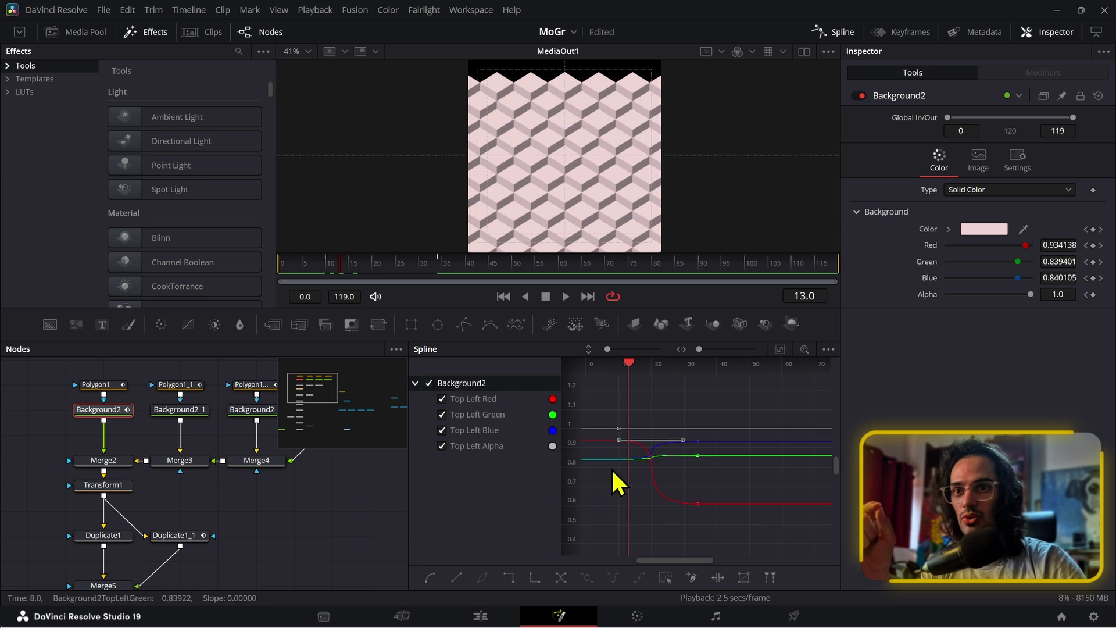
right_click(623, 445)
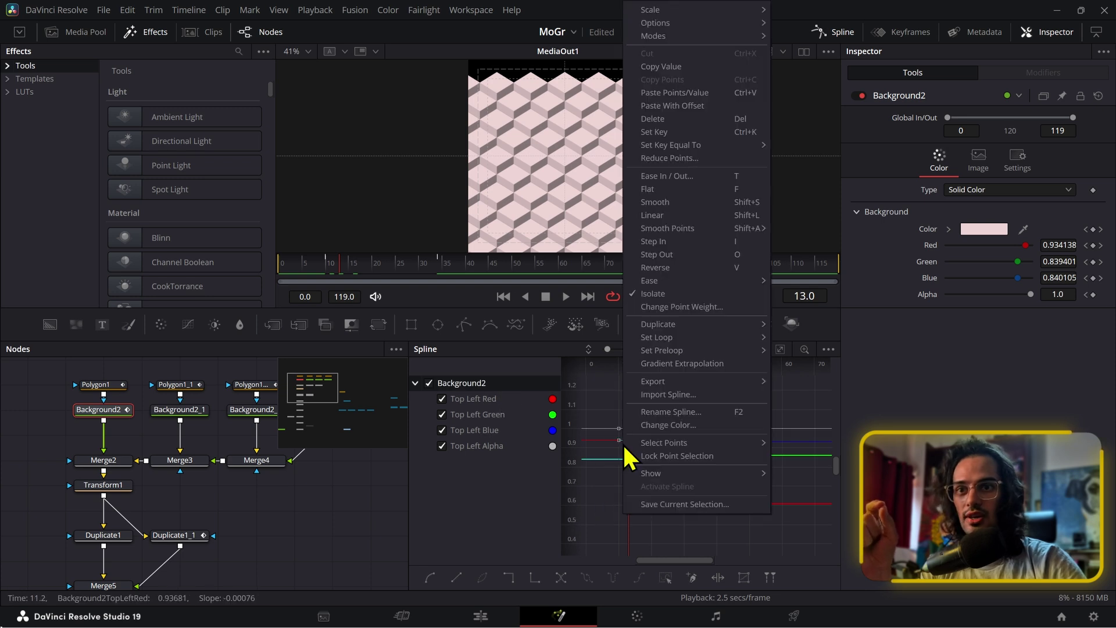
click(697, 365)
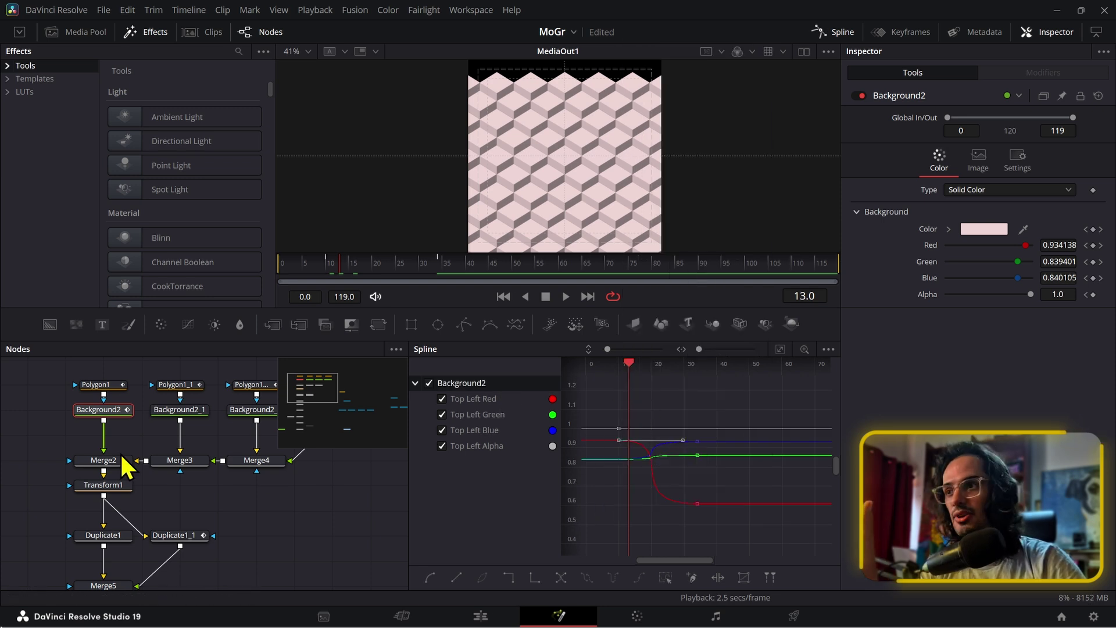
- Animate Transform1's Size with keyframes of 0.263 at frame 9 and 0.398 at frame 16
click(119, 486)
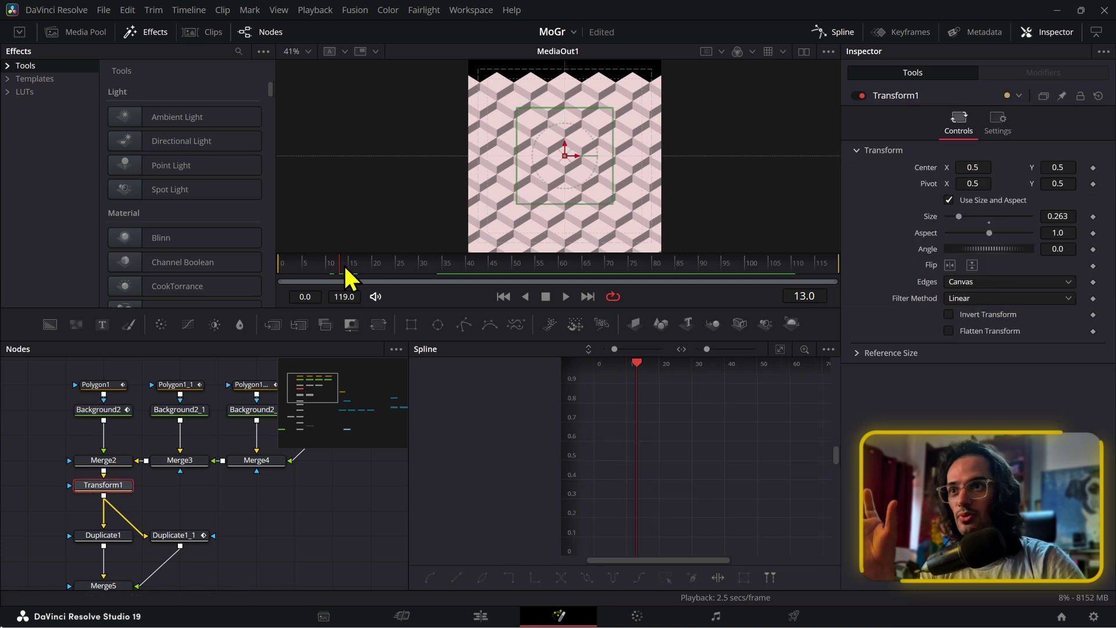
drag(347, 275, 324, 270)
click(1093, 216)
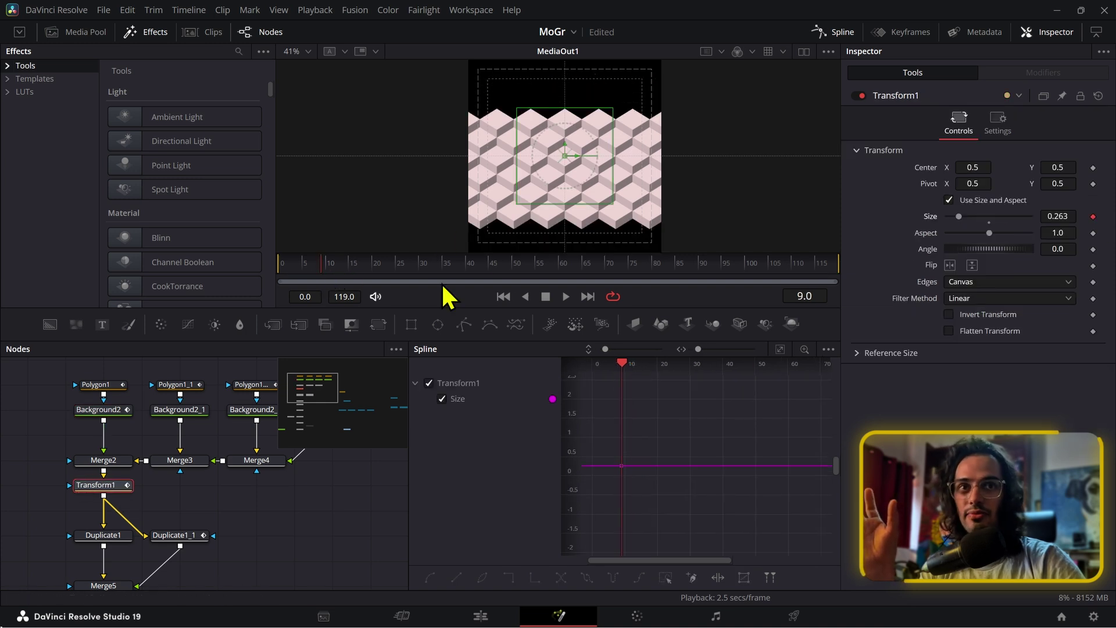
click(356, 268)
drag(1063, 215, 1112, 215)
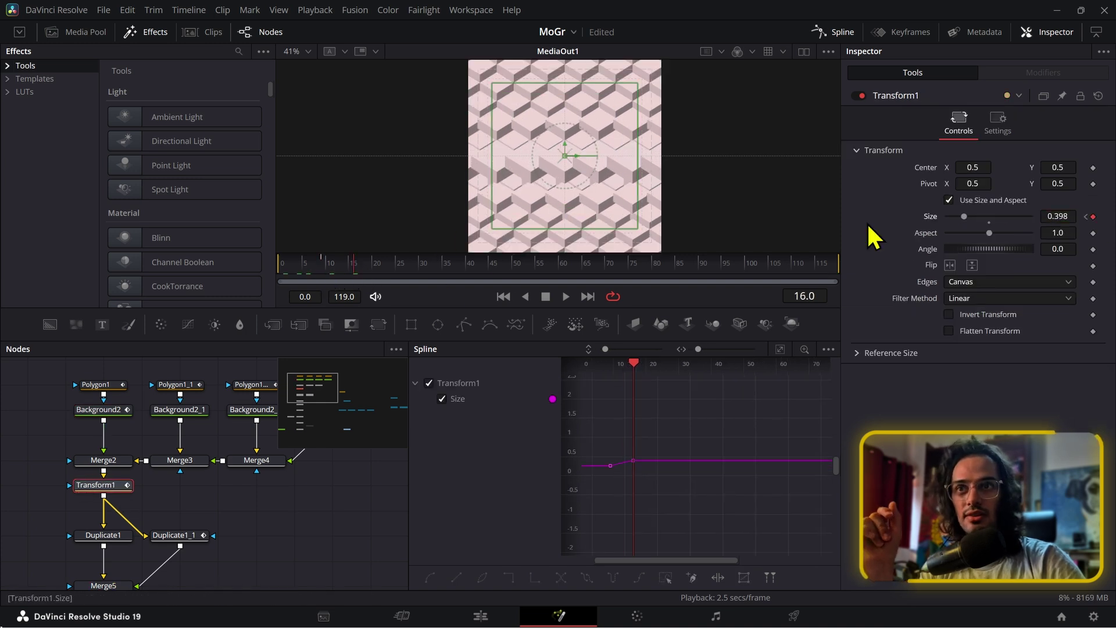
- Apply Gradient Extrapolation to the frame 9 keyframe on Transform1's Size curve
click(321, 271)
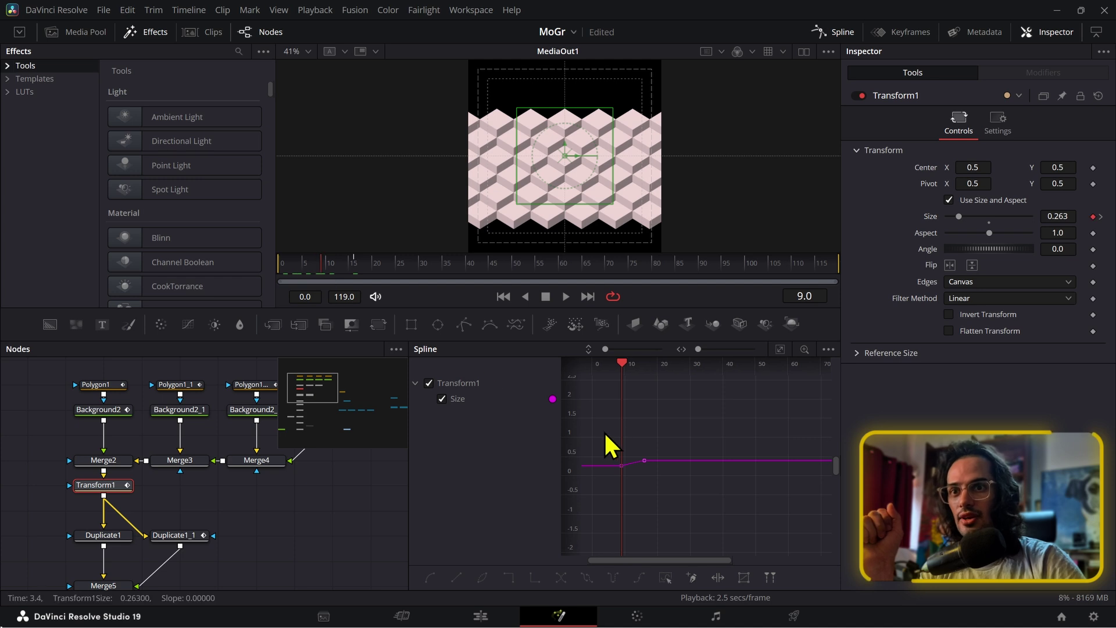
drag(605, 433, 629, 483)
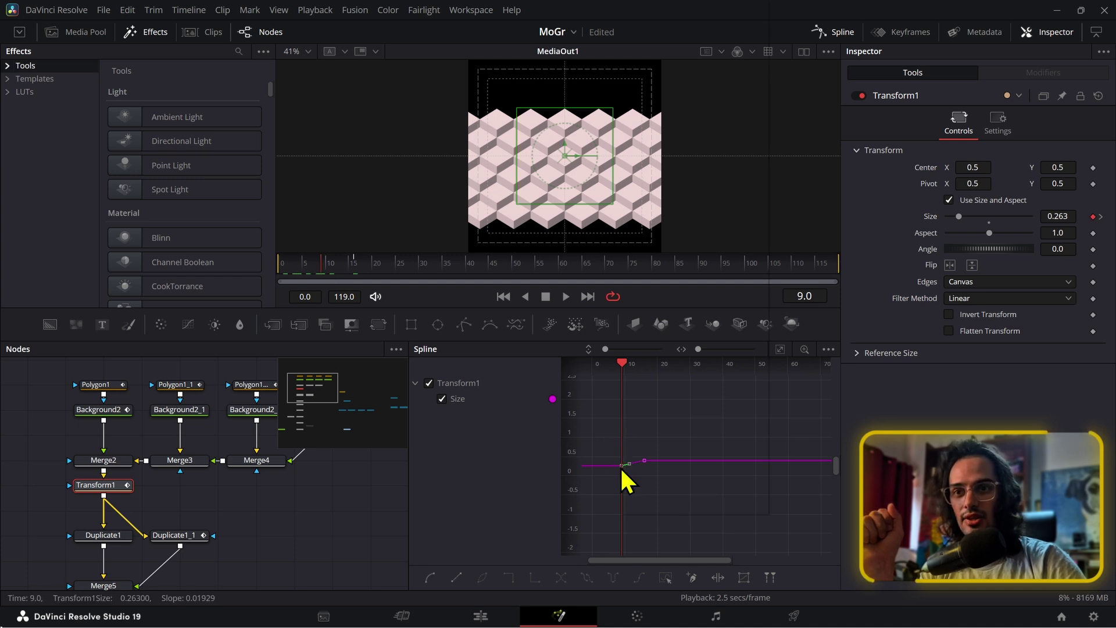
right_click(625, 479)
click(705, 385)
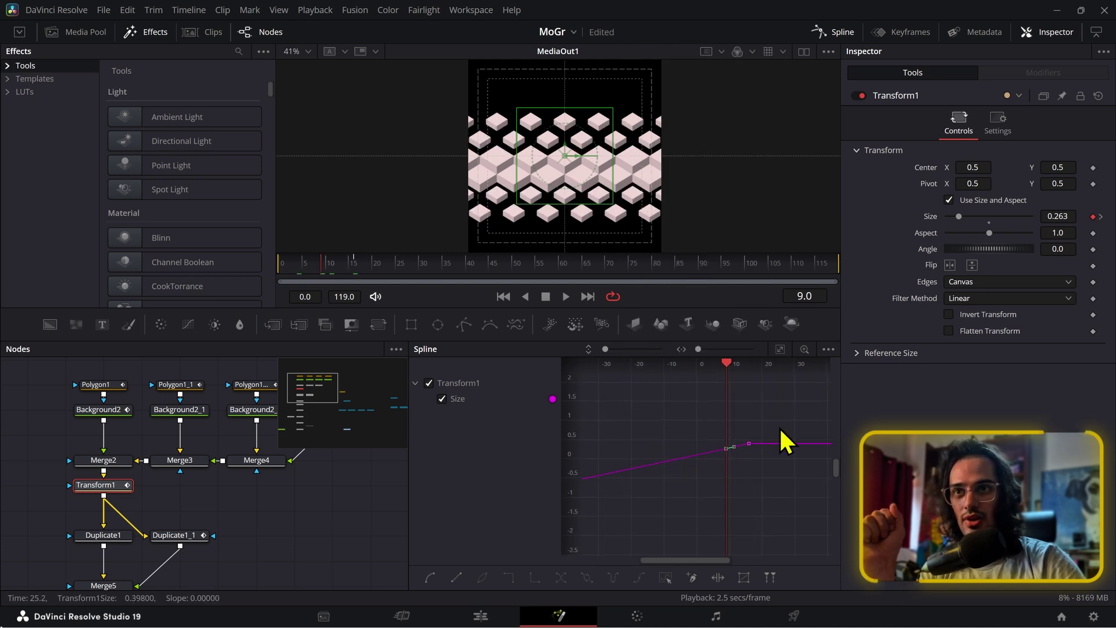
scroll(723, 452, down, 5)
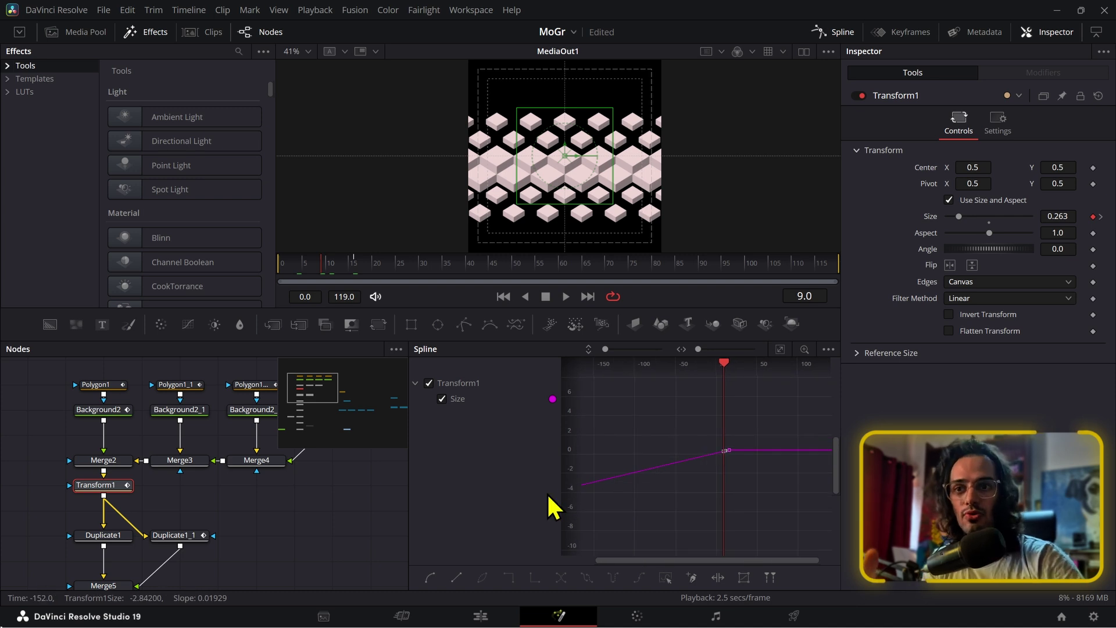
- Preview the extrapolated size animation down to frame 0, and undo the Gradient Extrapolation
key(space)
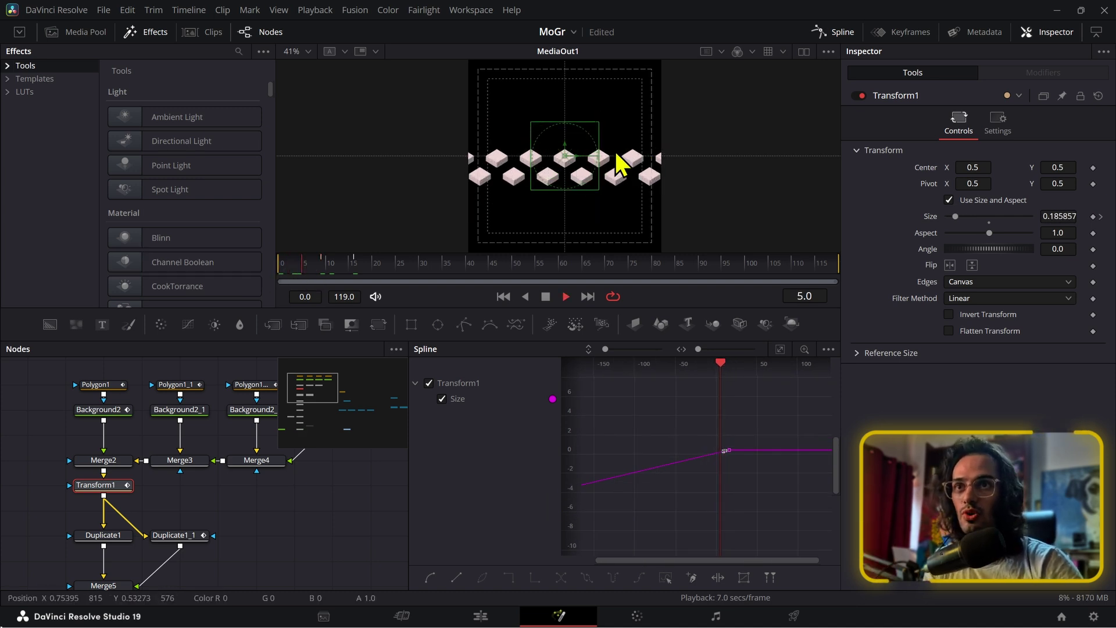
key(space)
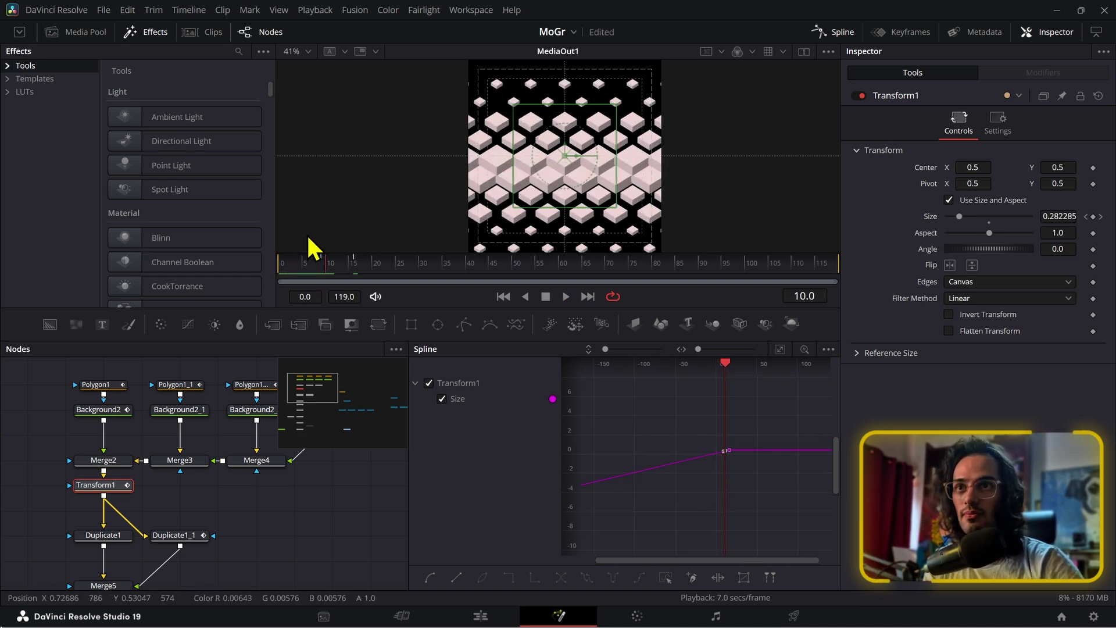
mouse_move(283, 265)
mouse_down()
mouse_move(316, 269)
mouse_move(280, 279)
mouse_up()
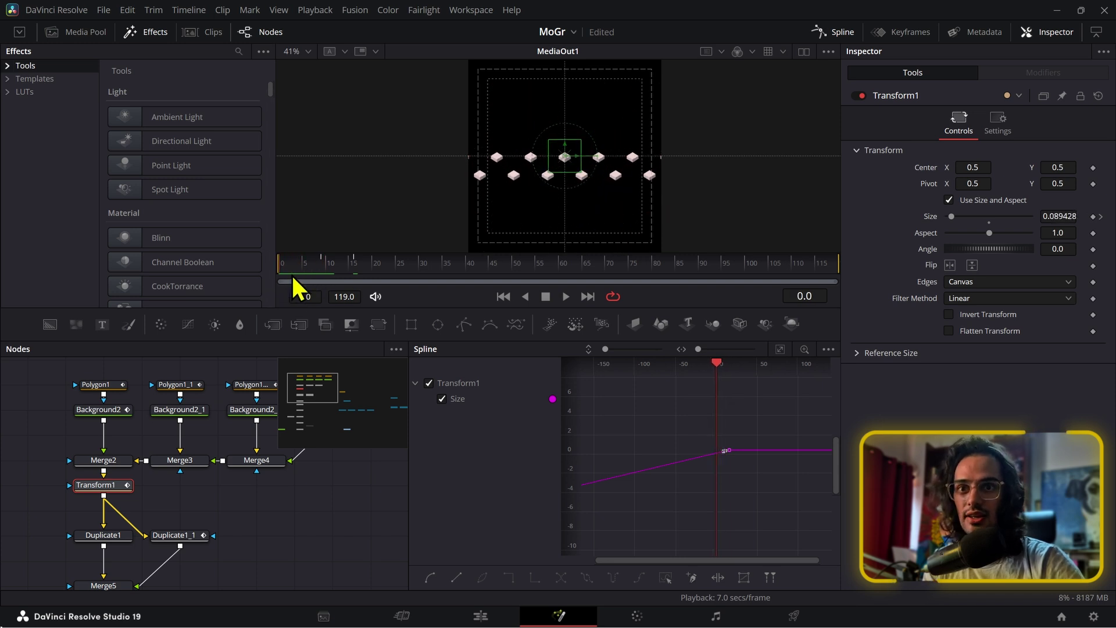
key(ctrl+z)
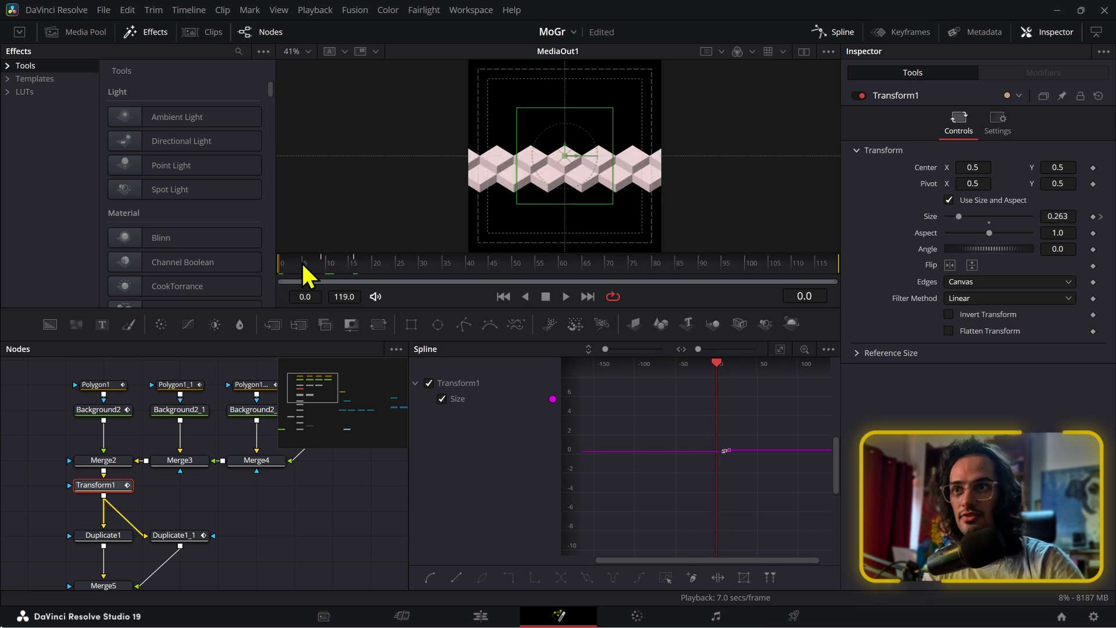
drag(301, 261, 277, 271)
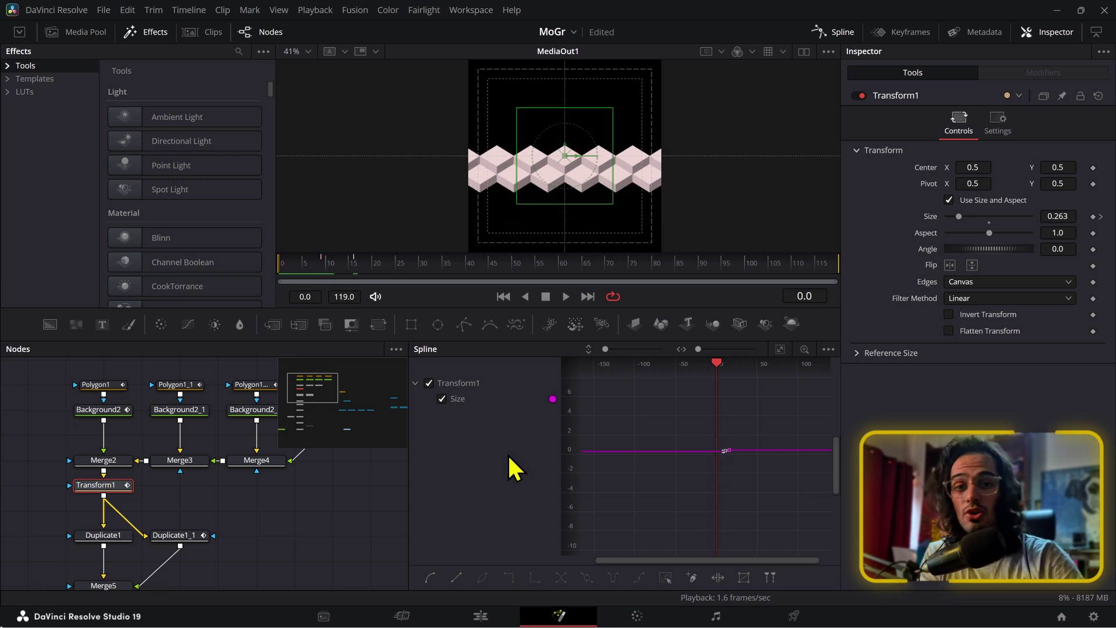
- Return to the Edit page, move the playhead to 00:00:18:04, and select the last EXPSQUARES clip on Video 1
click(468, 618)
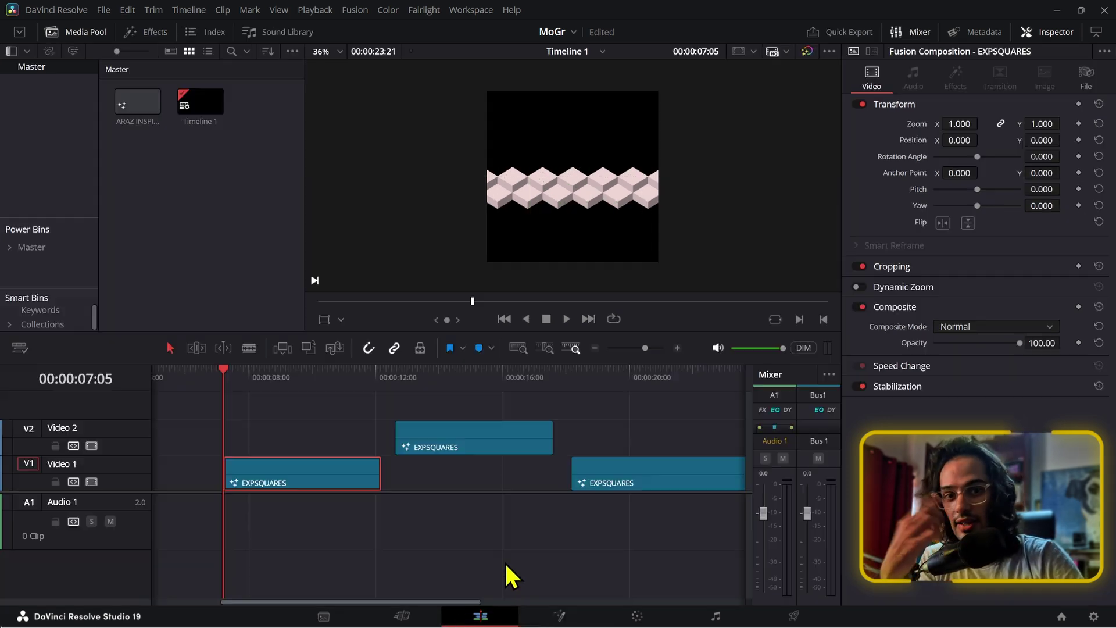
scroll(524, 431, right, 3)
drag(492, 373, 475, 385)
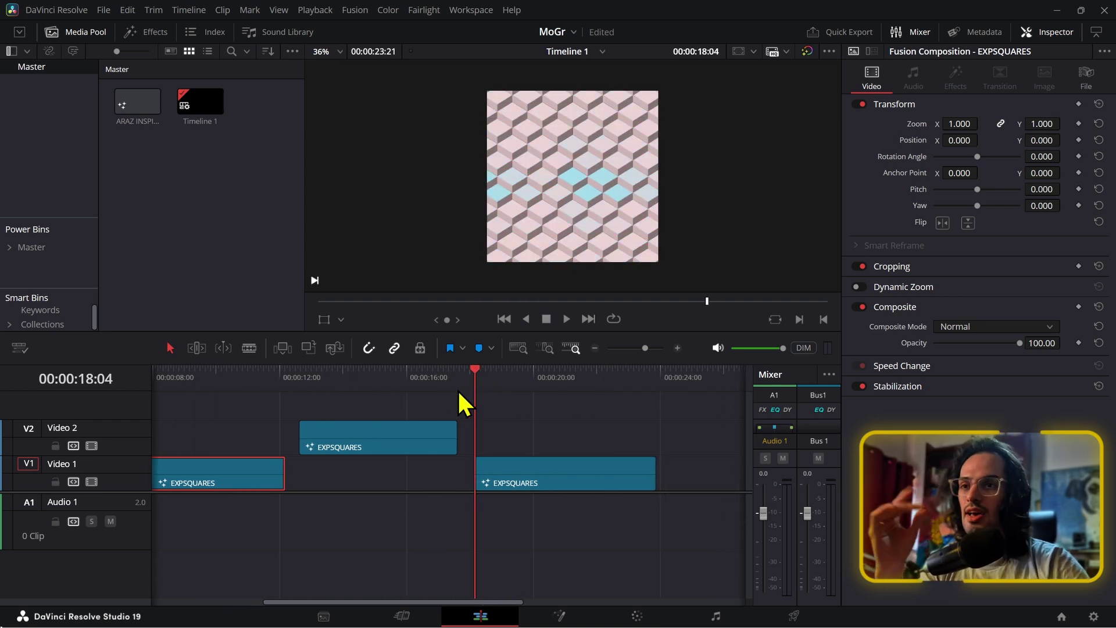
click(523, 479)
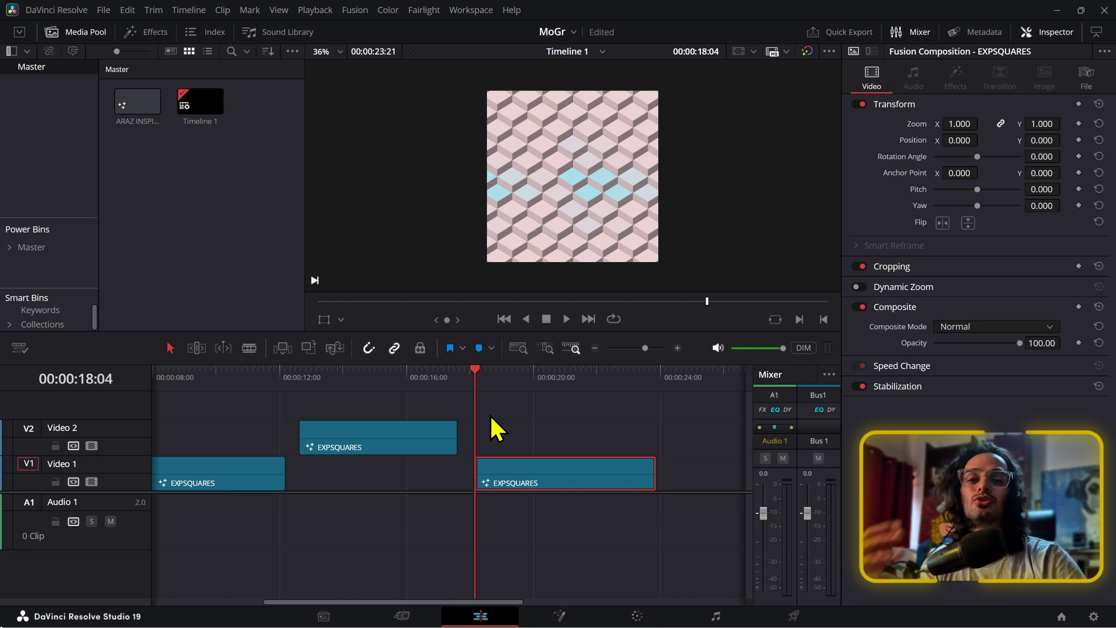
- Copy the selected EXPSQUARES clip to about 00:00:30:20 on Video 1 and advance the playhead to 00:00:31:20
scroll(490, 414, right, 2)
scroll(473, 463, down, 5)
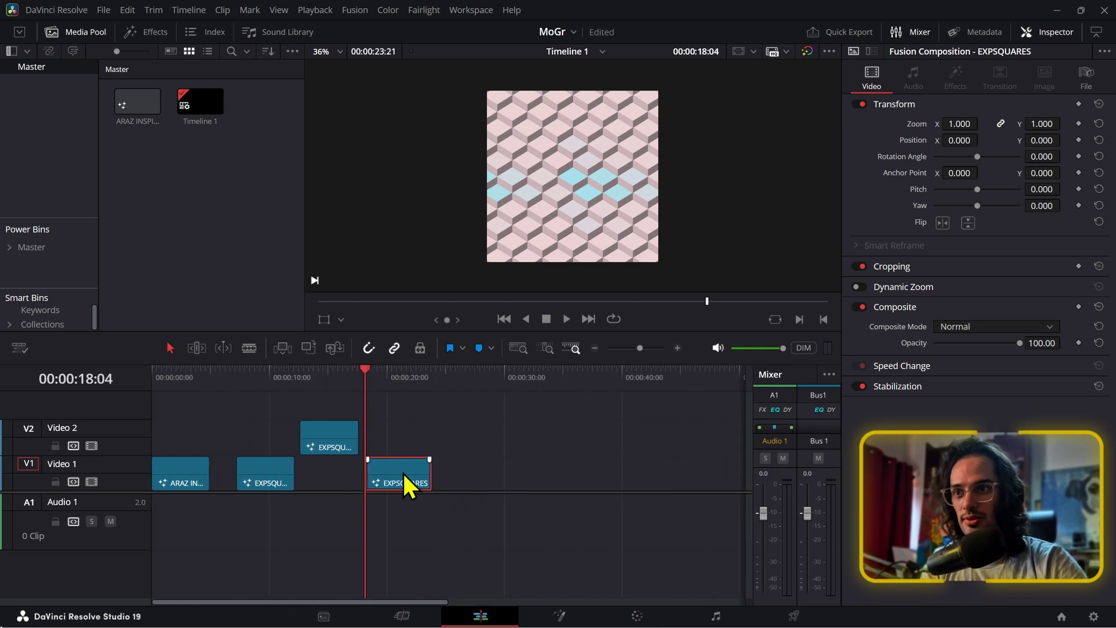
alt+drag(402, 472, 549, 475)
click(514, 382)
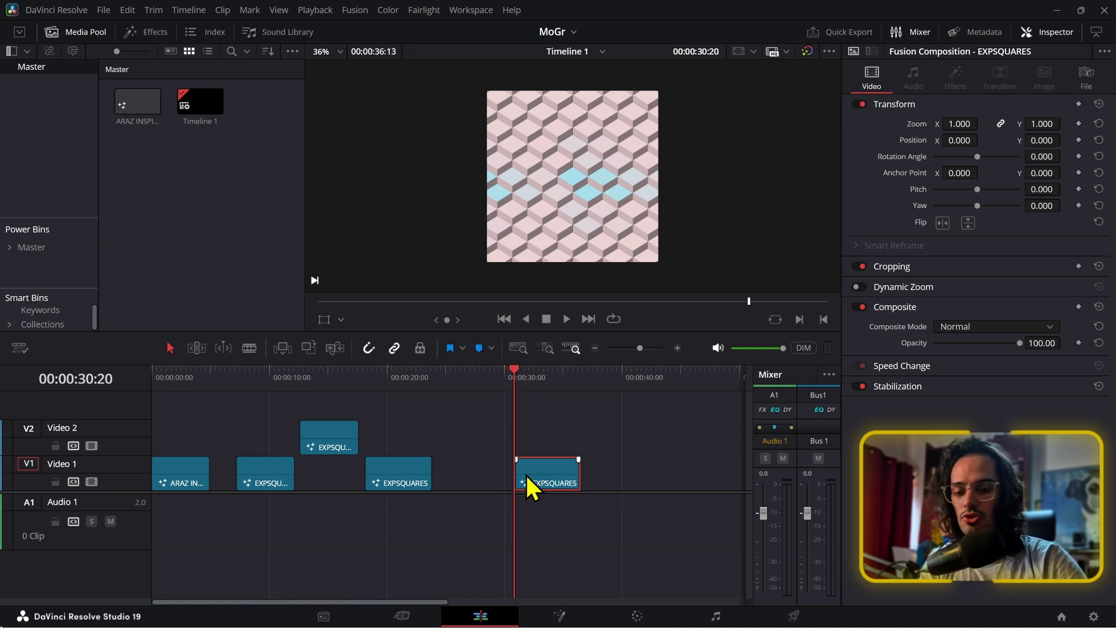
key(shift+Right)
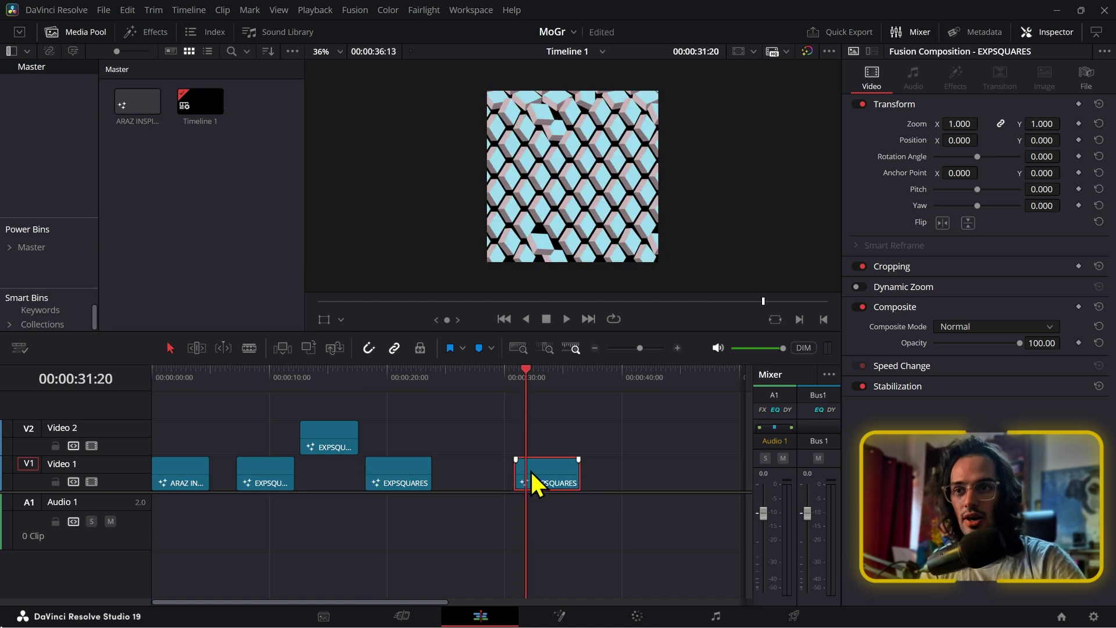
- Trim the copied EXPSQUARES clip's start to 00:00:32:20 and open it in the Fusion page
scroll(529, 468, up, 4)
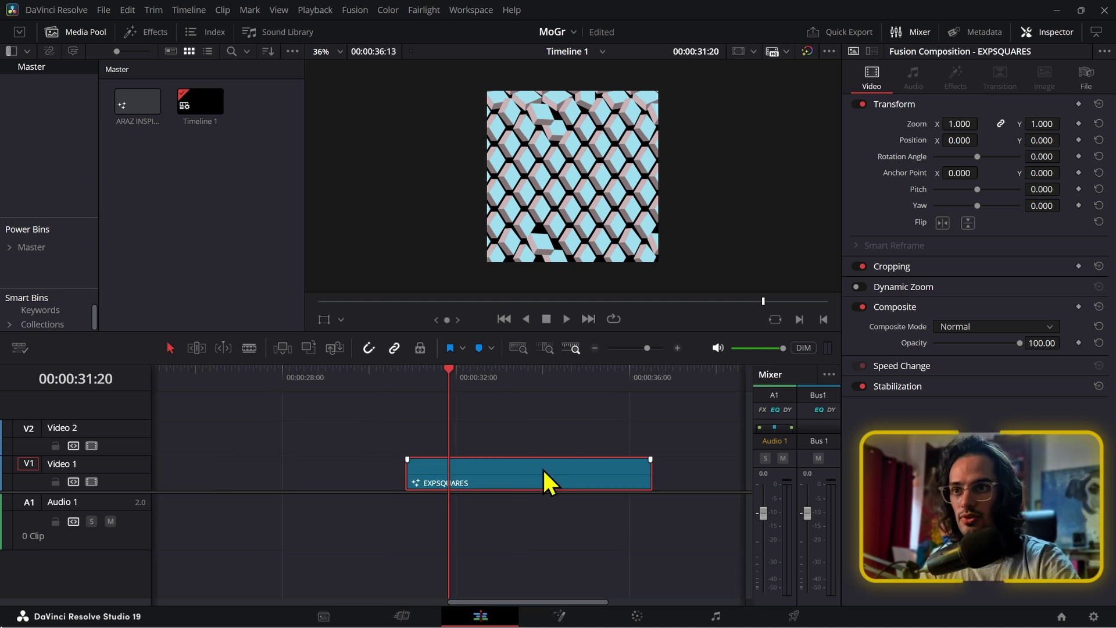
key(shift+Right)
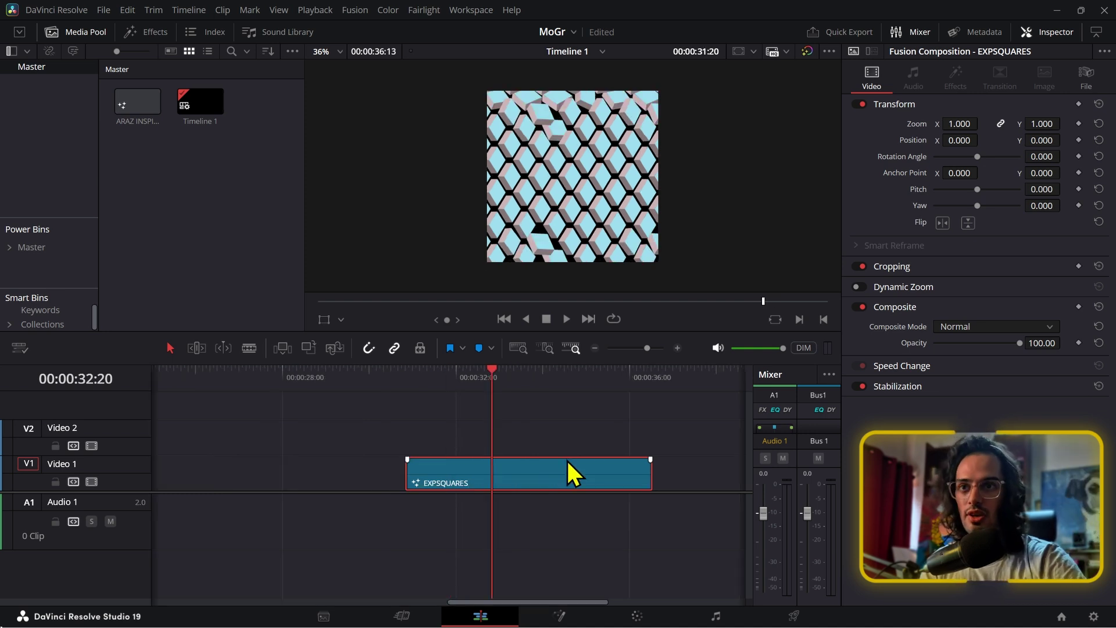
drag(411, 478, 494, 478)
click(510, 479)
click(553, 620)
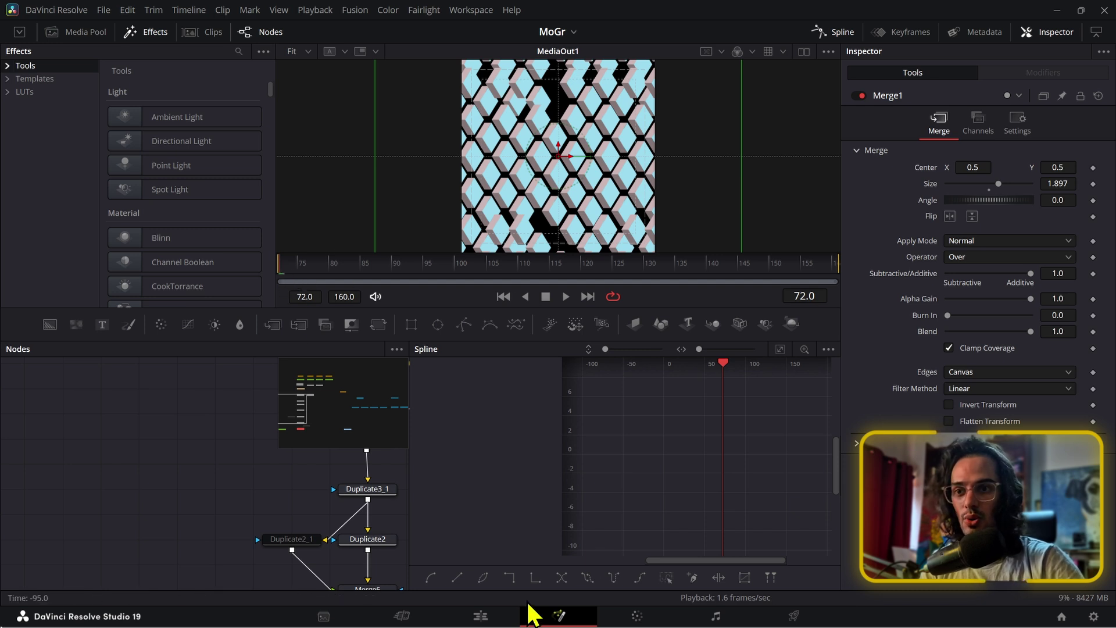
- Go back to the Edit page and delete the trimmed EXPSQUARES copy from Video 1
click(481, 616)
key(Delete)
key(shift+z)
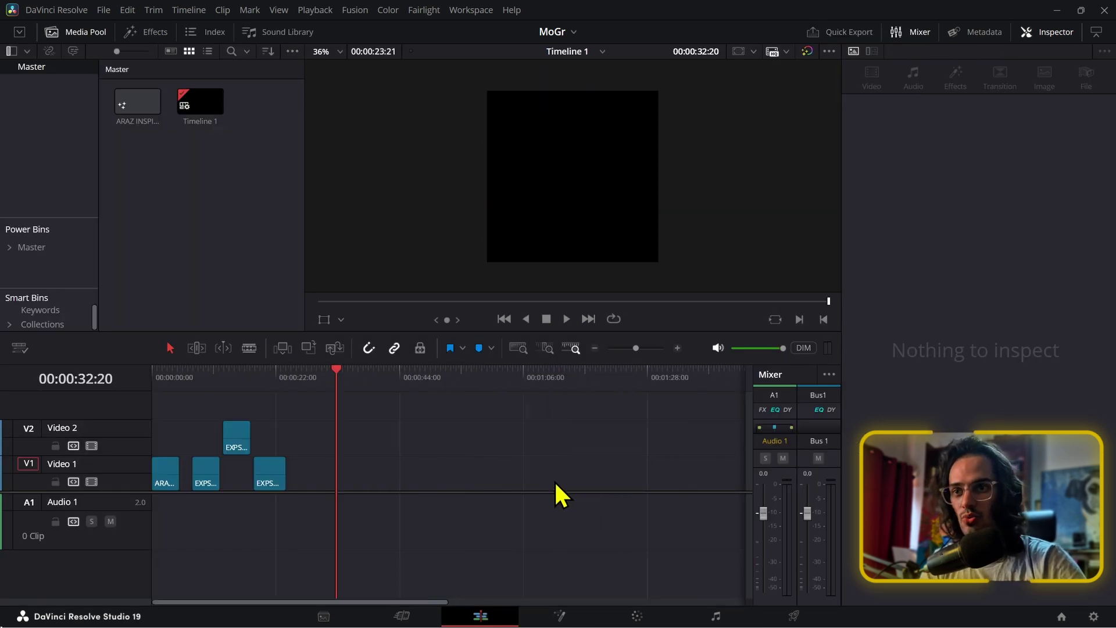
- Select the first clip on Video 1 and play it from the start of the timeline
click(180, 378)
key(ctrl+equal)
key(ctrl+equal)
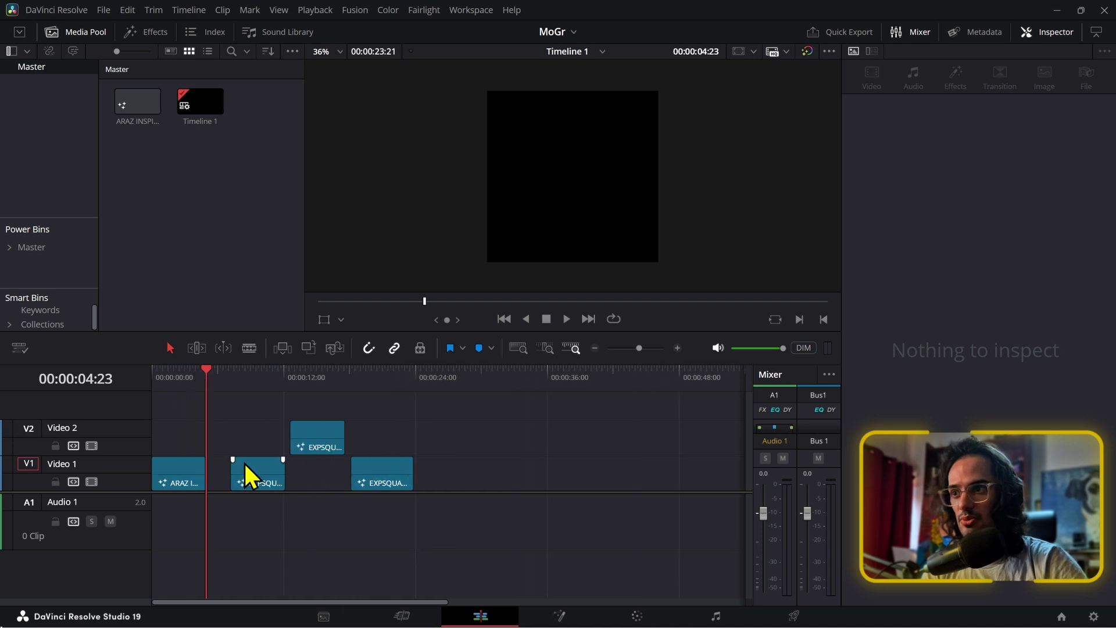
click(202, 472)
click(247, 377)
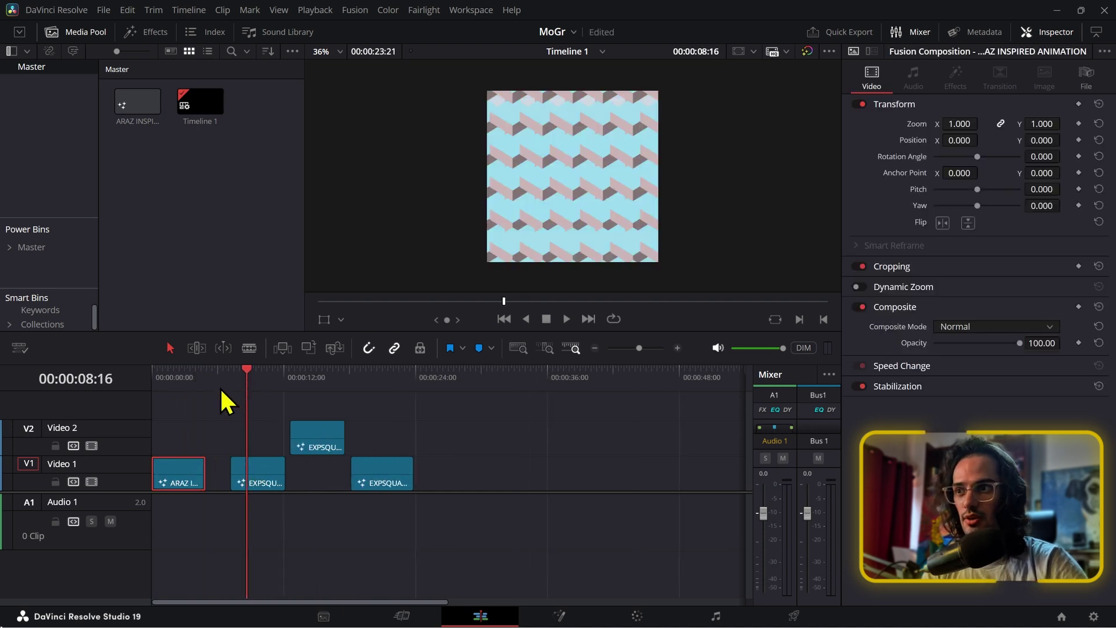
key(Home)
key(space)
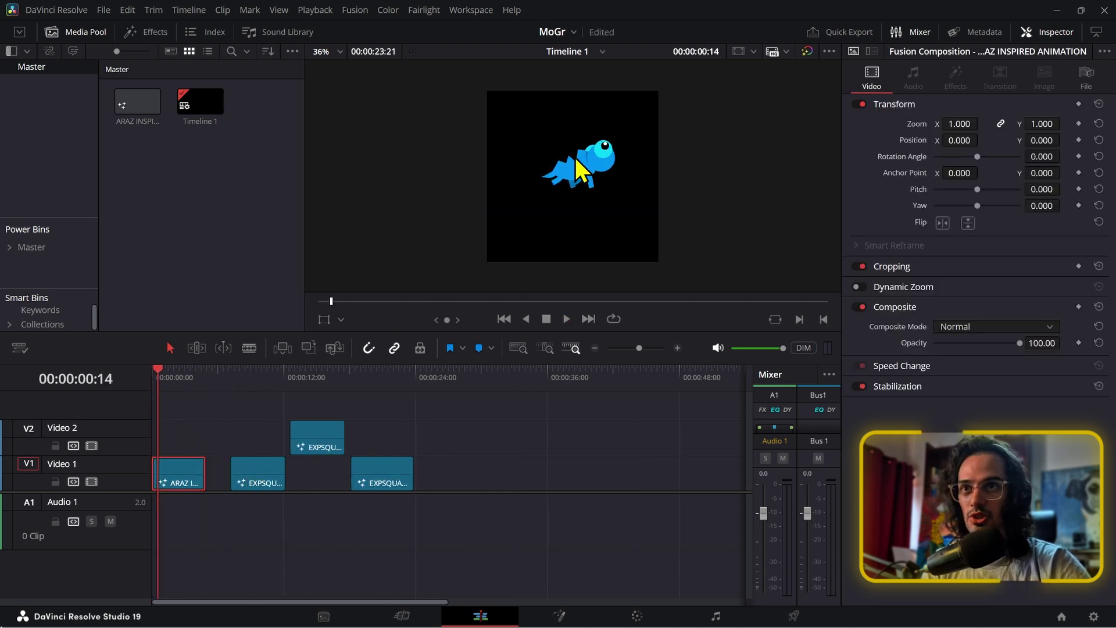
- Preview the first EXPSQUARES clip on Video 1 up to 00:00:08:01
drag(233, 377, 239, 379)
scroll(431, 452, up, 4)
drag(605, 469, 267, 414)
scroll(357, 426, down, 2)
click(328, 384)
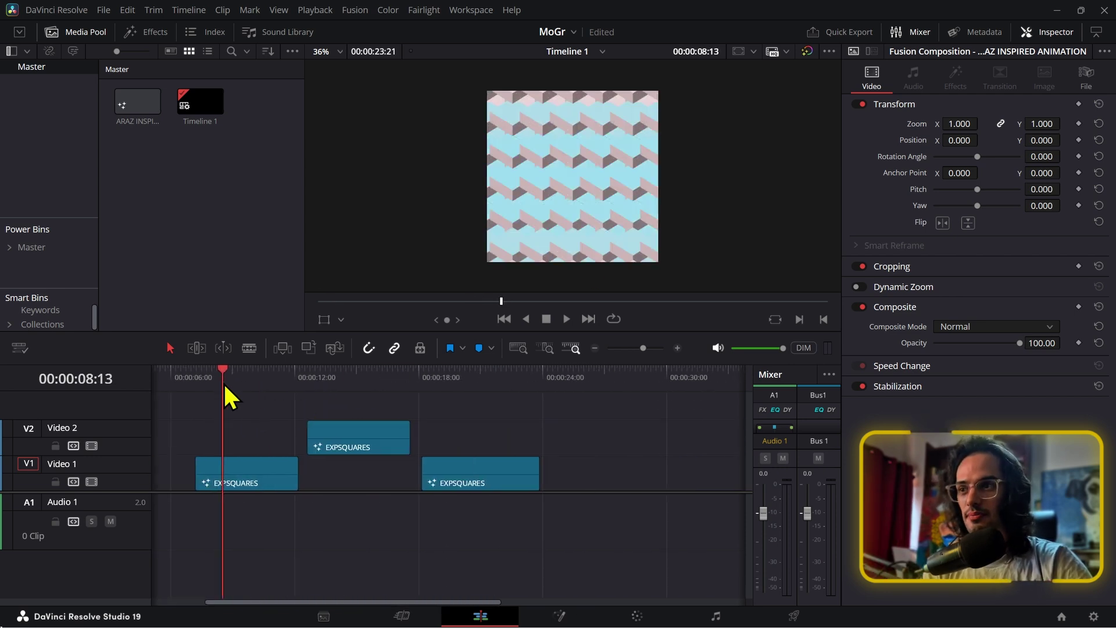
drag(223, 382, 208, 376)
click(240, 471)
key(space)
key(space)
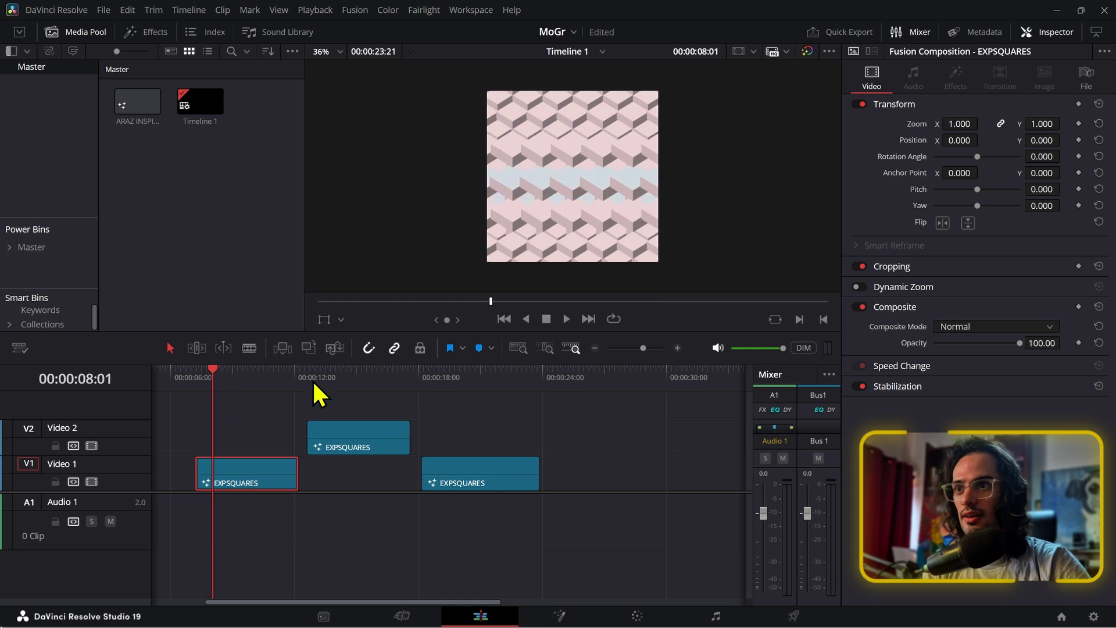
- Open the first EXPSQUARES clip on Video 1 in the Fusion page
click(334, 426)
click(222, 472)
click(560, 615)
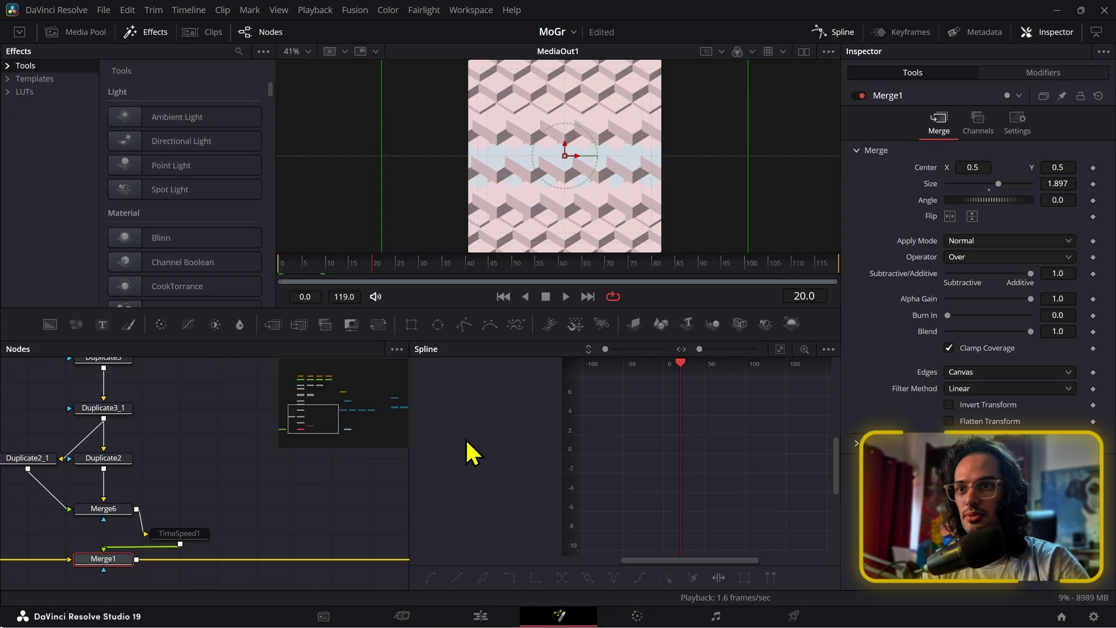
- Delete the later Size keyframes of Transform1 in the Spline editor and scrub the opening frames up to frame 9
click(96, 388)
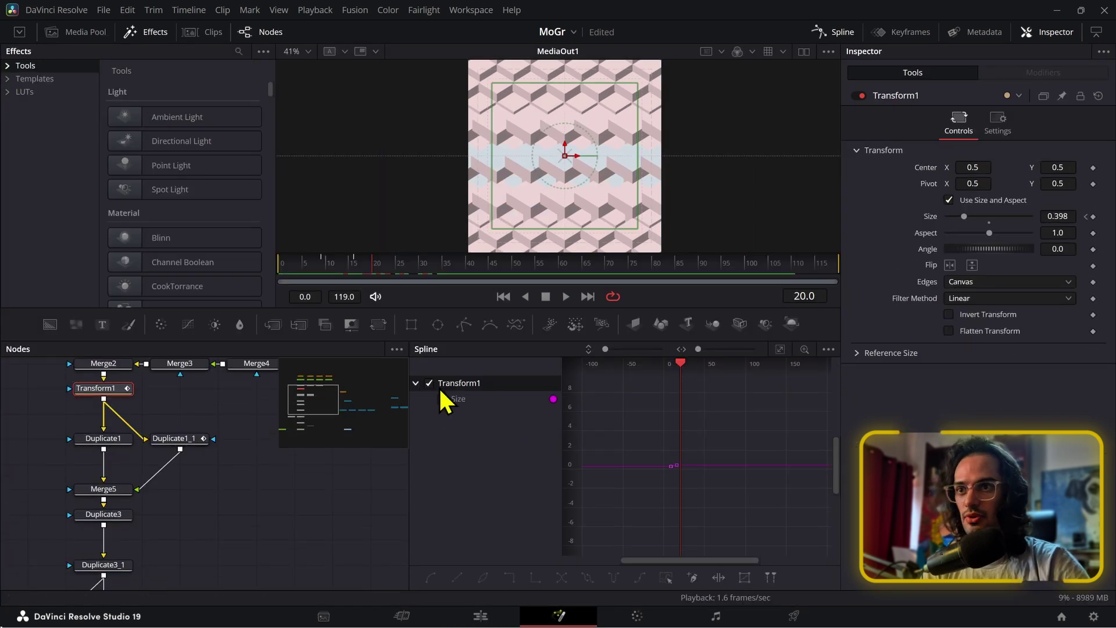
mouse_move(755, 446)
mouse_down()
mouse_move(670, 491)
mouse_move(674, 482)
mouse_up()
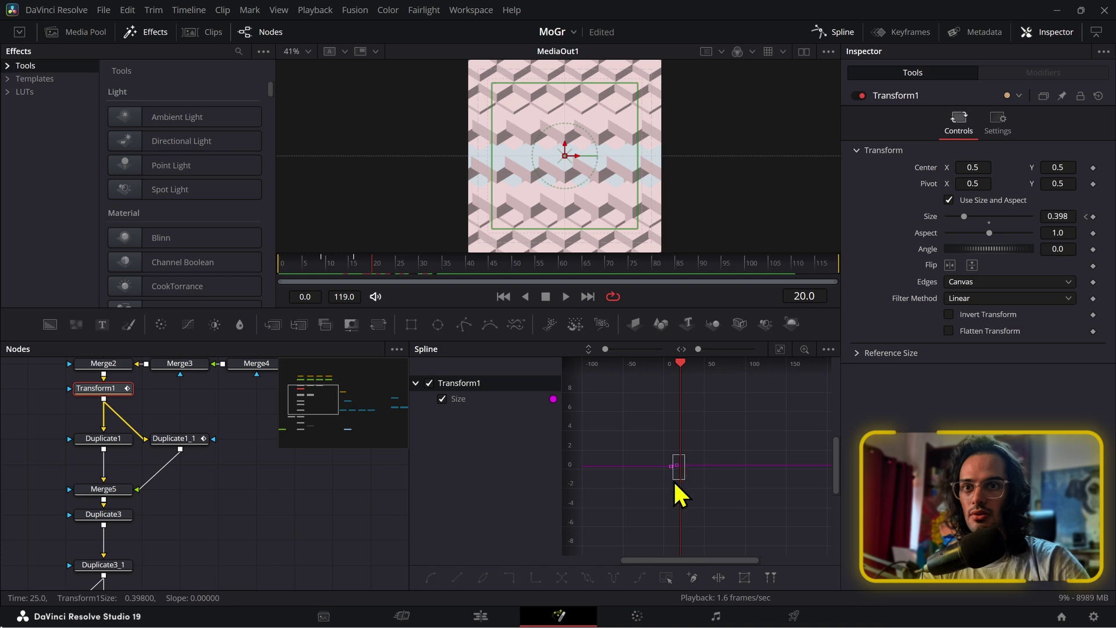
key(Delete)
drag(274, 268, 316, 273)
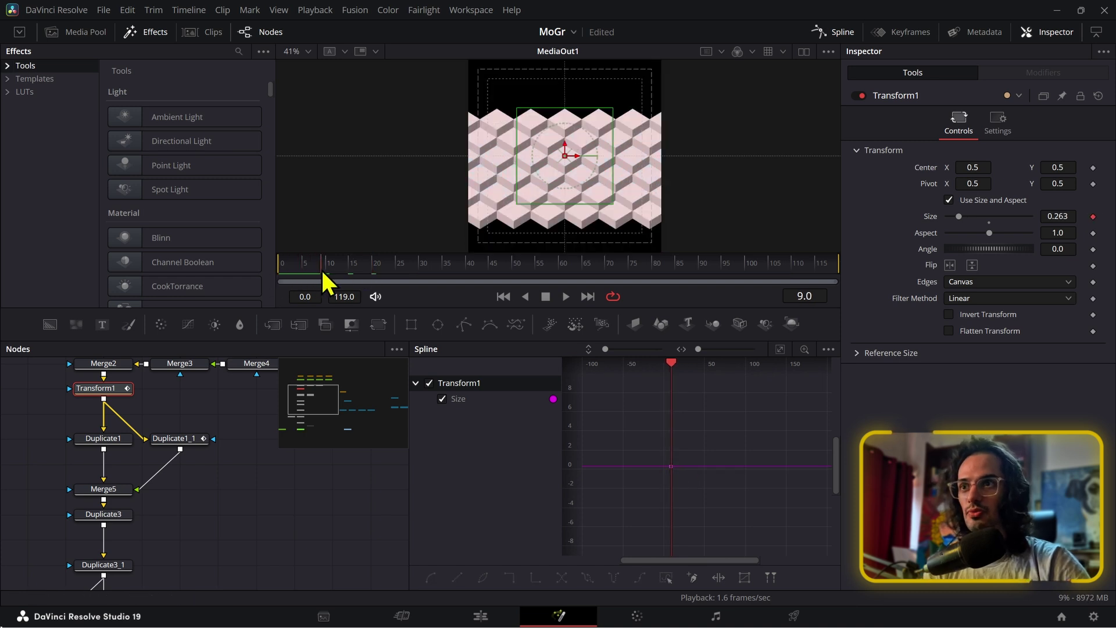
- On the Edit page, copy the first EXPSQUARES clip to the end of Video 1 and play it from 00:00:26:18
click(494, 615)
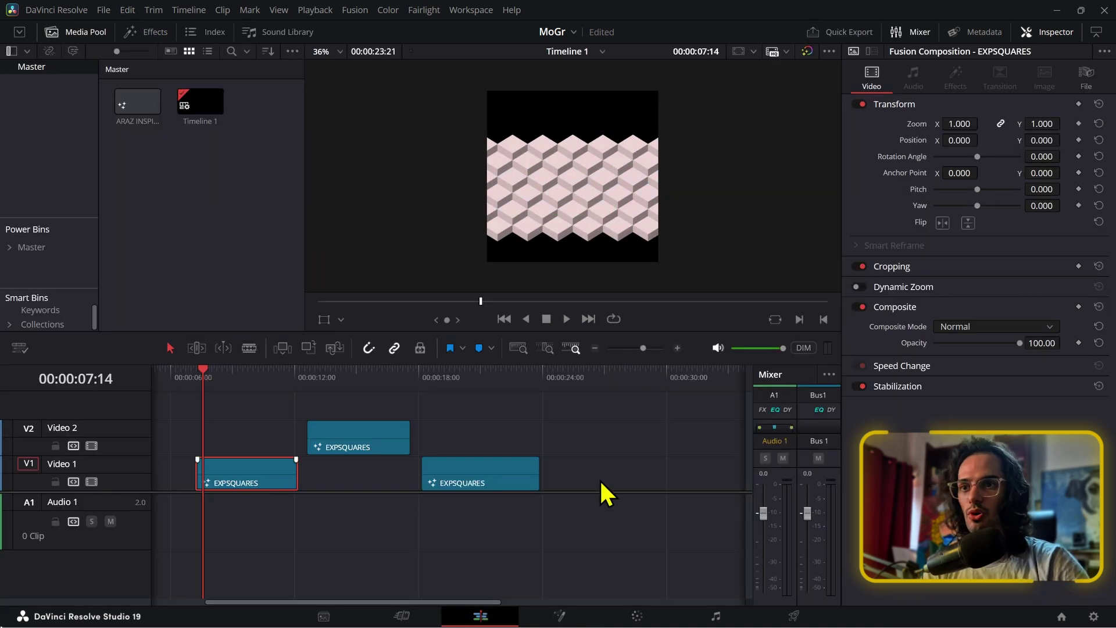
drag(222, 481, 626, 481)
click(597, 383)
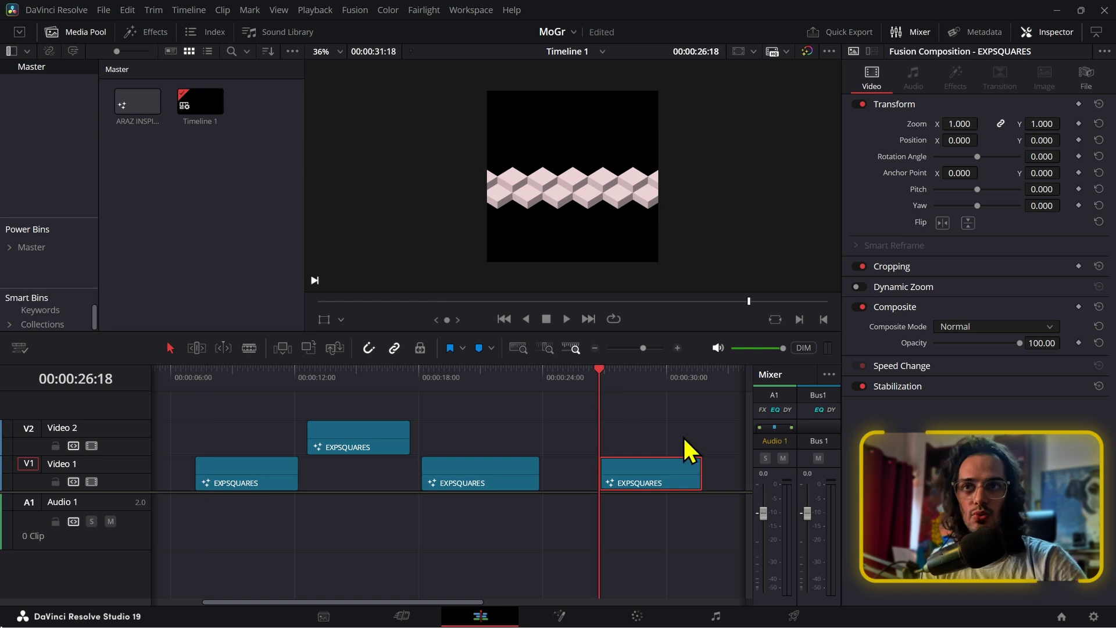
key(space)
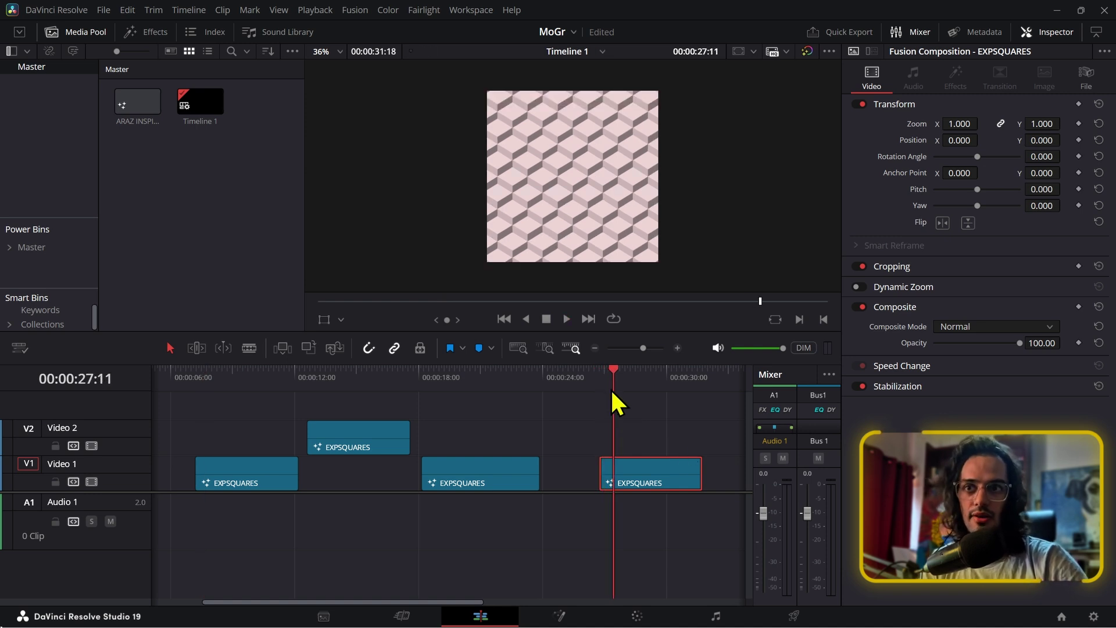
- Trim the start of the copied EXPSQUARES clip to 00:00:27:18 and open it in the Fusion page
click(606, 385)
key(shift+Right)
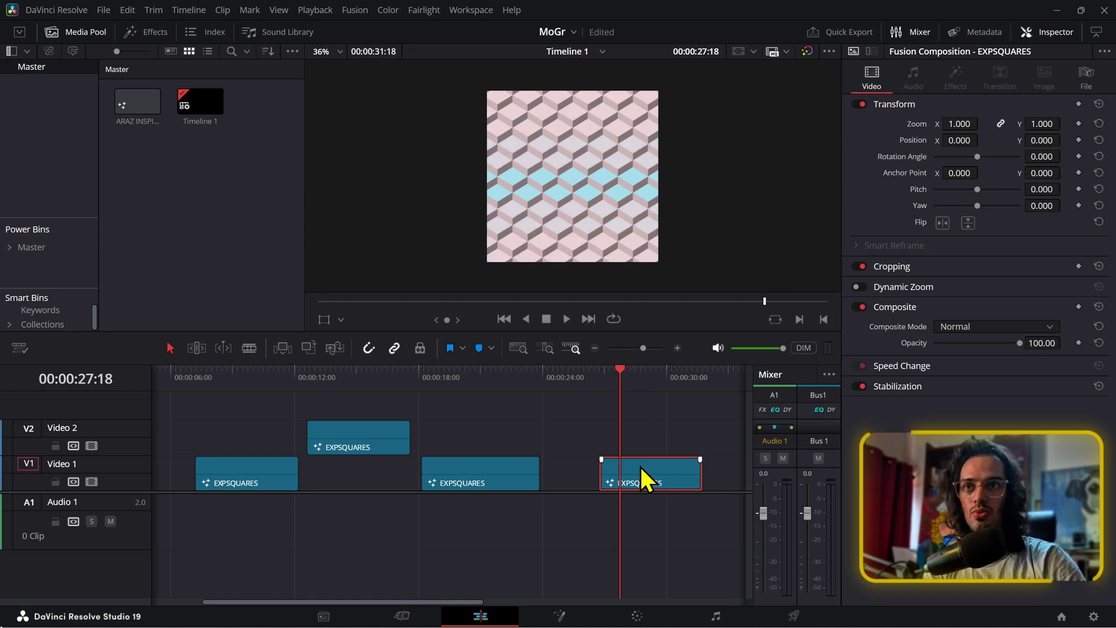
click(605, 476)
drag(607, 476, 627, 477)
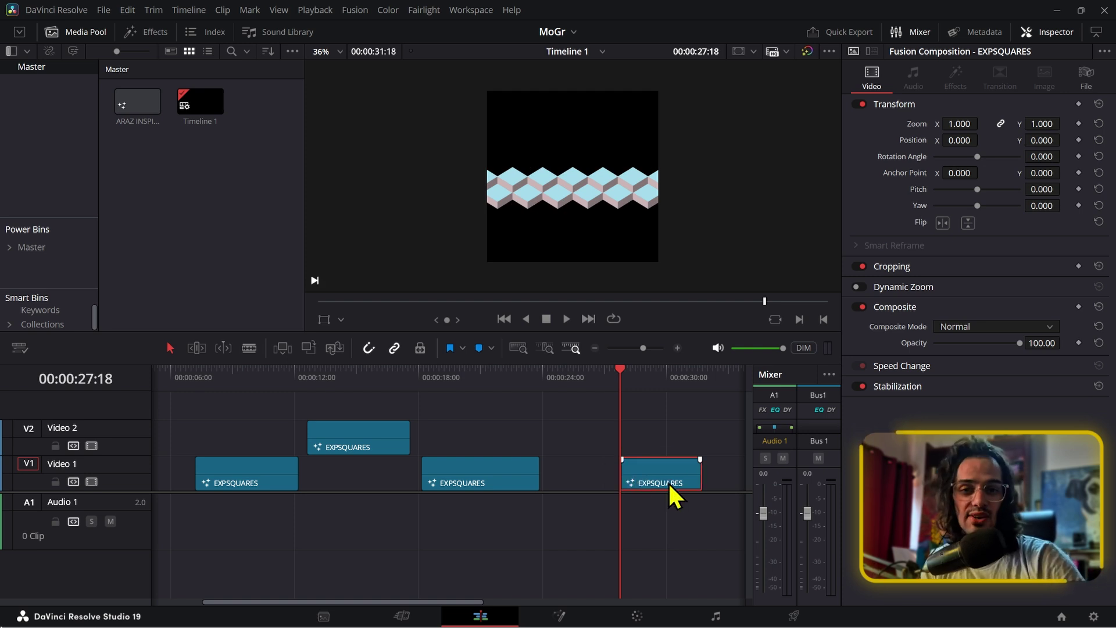
click(557, 615)
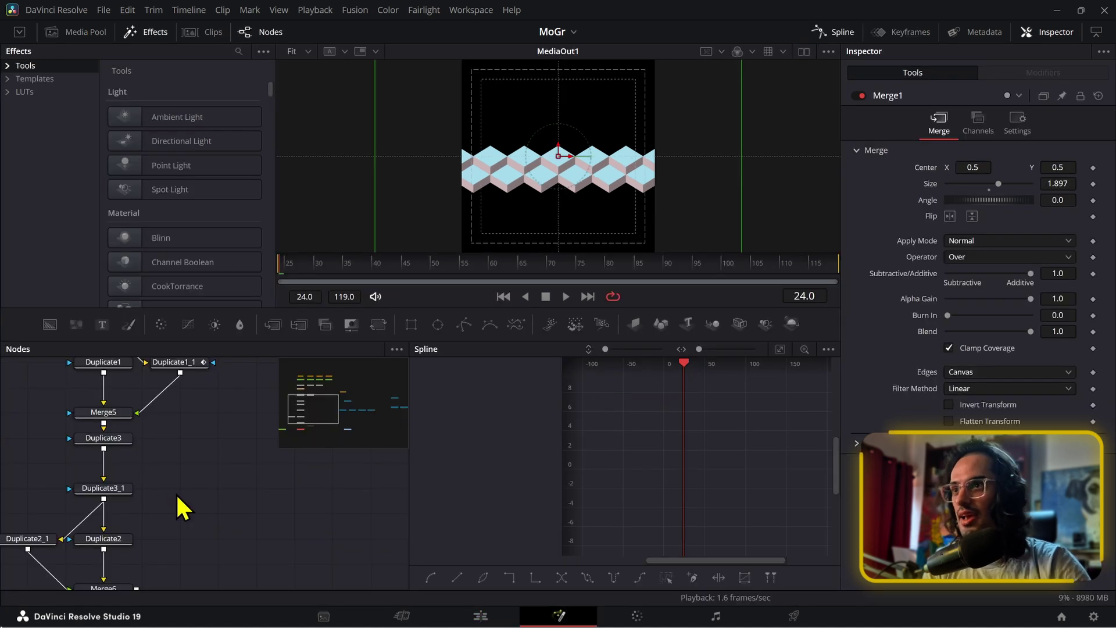
- Enlarge the viewer, hide the Spline editor and play the trimmed composition from frame 24
drag(298, 253, 297, 257)
click(289, 271)
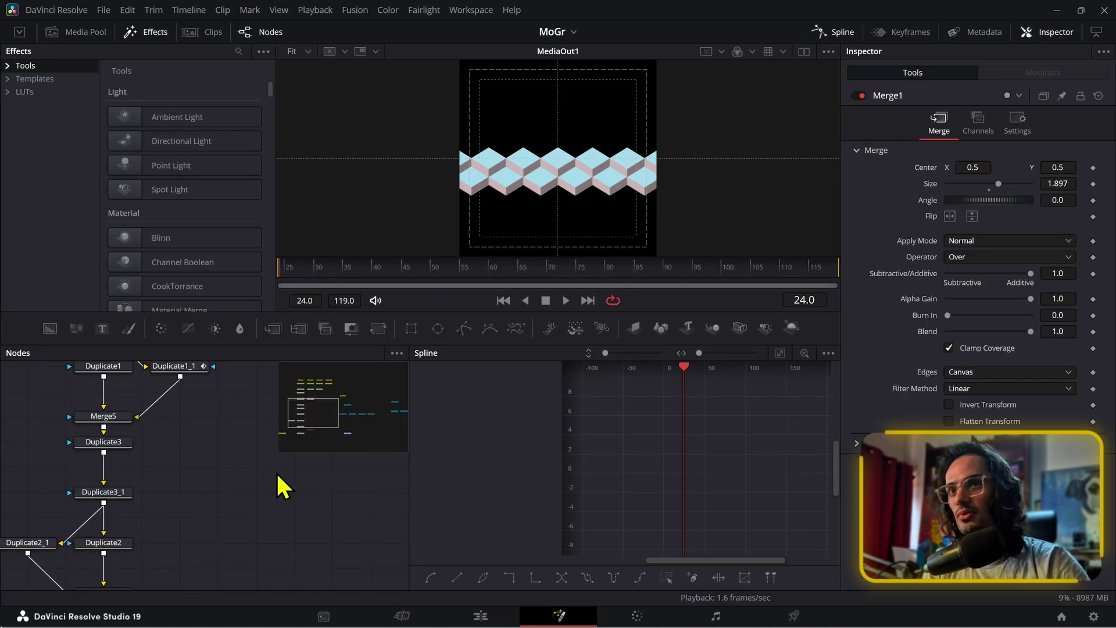
click(833, 33)
drag(322, 273, 252, 277)
key(space)
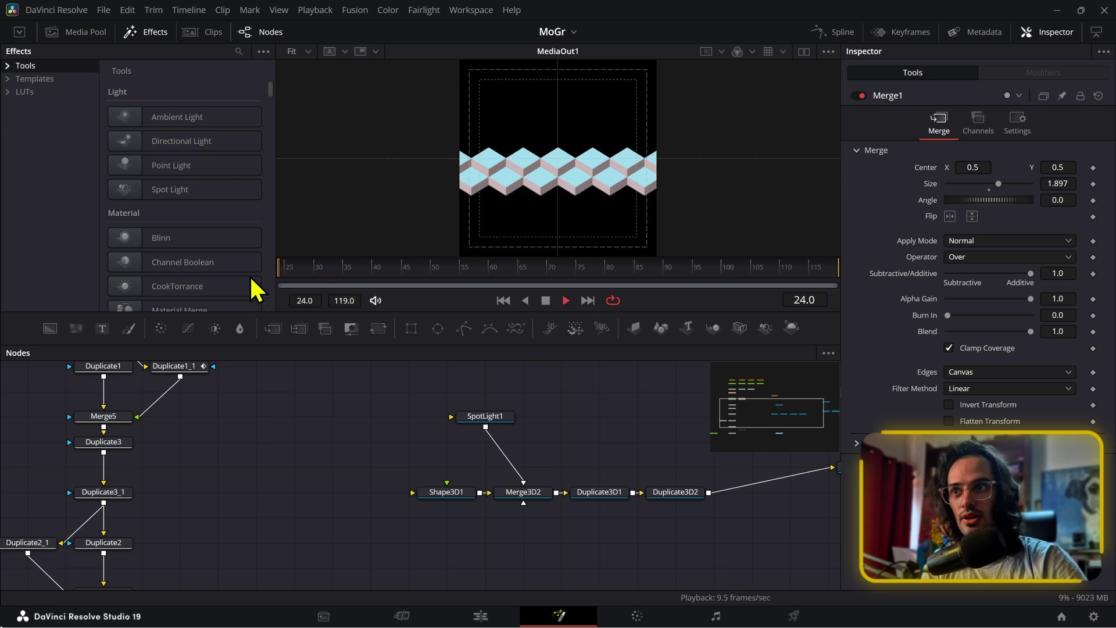
key(space)
- Examine the MediaOut1, Renderer3D1 and Duplicate3 nodes while previewing the trimmed composition
scroll(296, 441, down, 3)
scroll(437, 542, up, 5)
scroll(448, 527, down, 3)
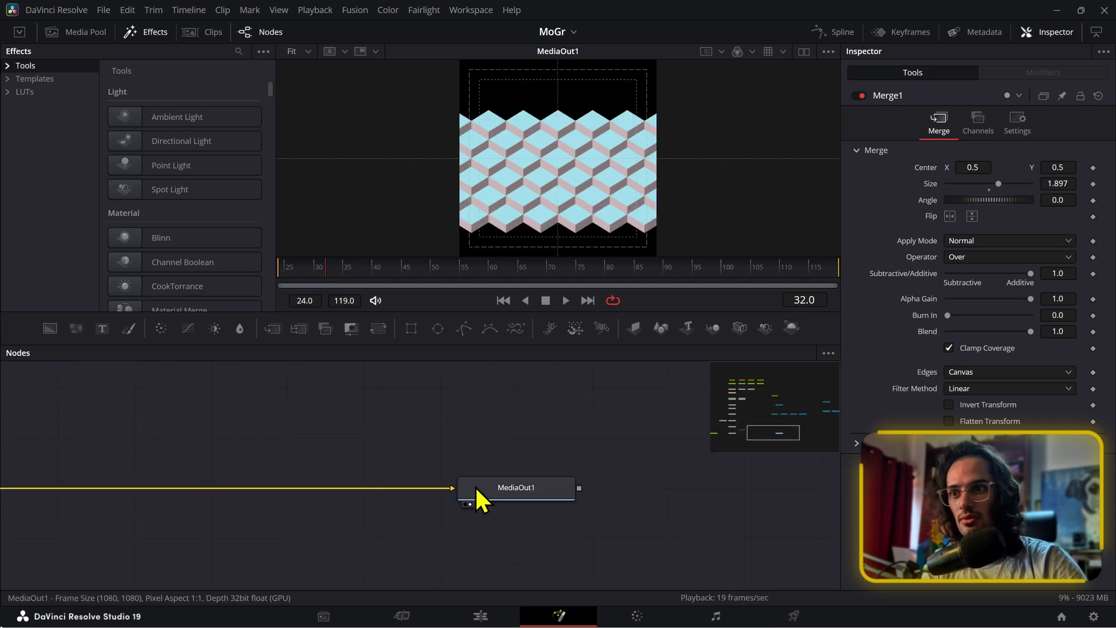
click(486, 487)
scroll(491, 436, down, 3)
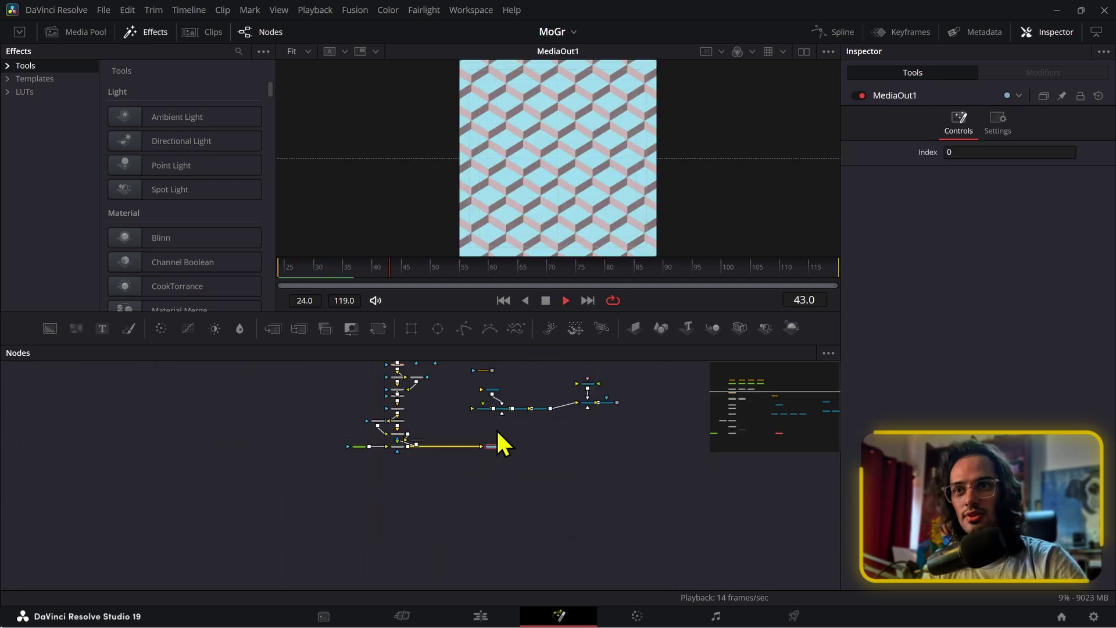
click(617, 406)
scroll(191, 460, up, 5)
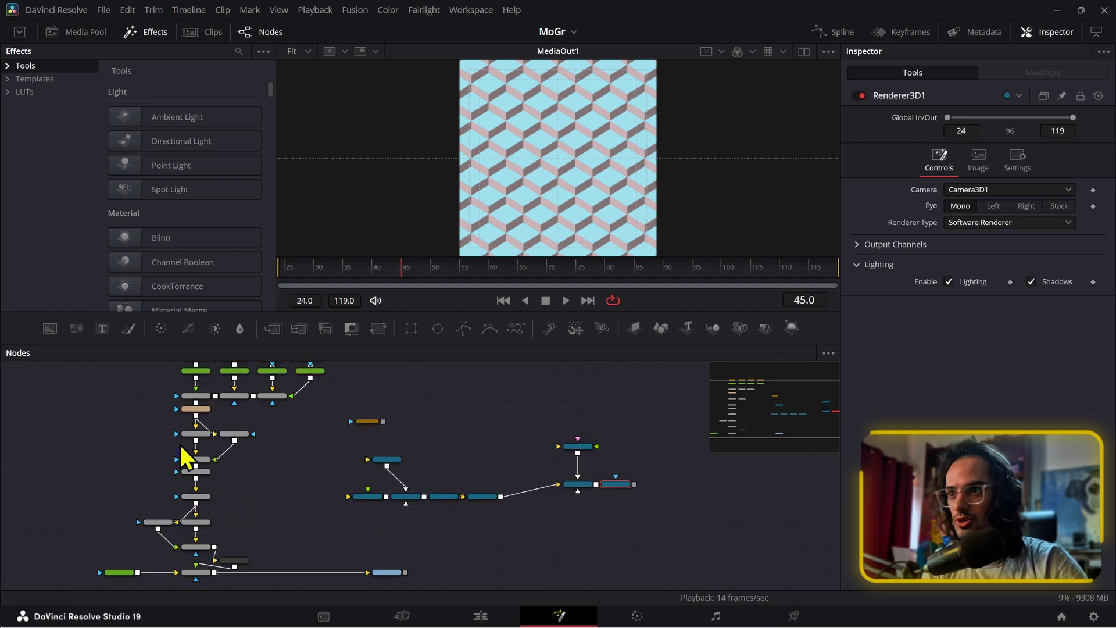
click(326, 431)
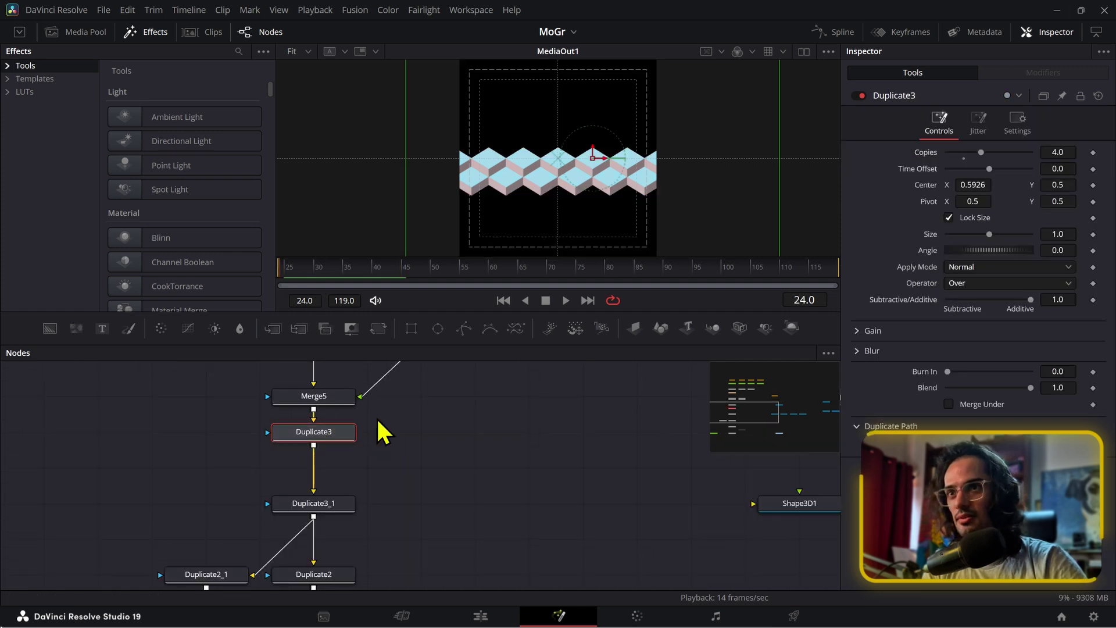
scroll(378, 424, down, 3)
- Set the Global In of the Background2 node to 0
scroll(374, 547, up, 5)
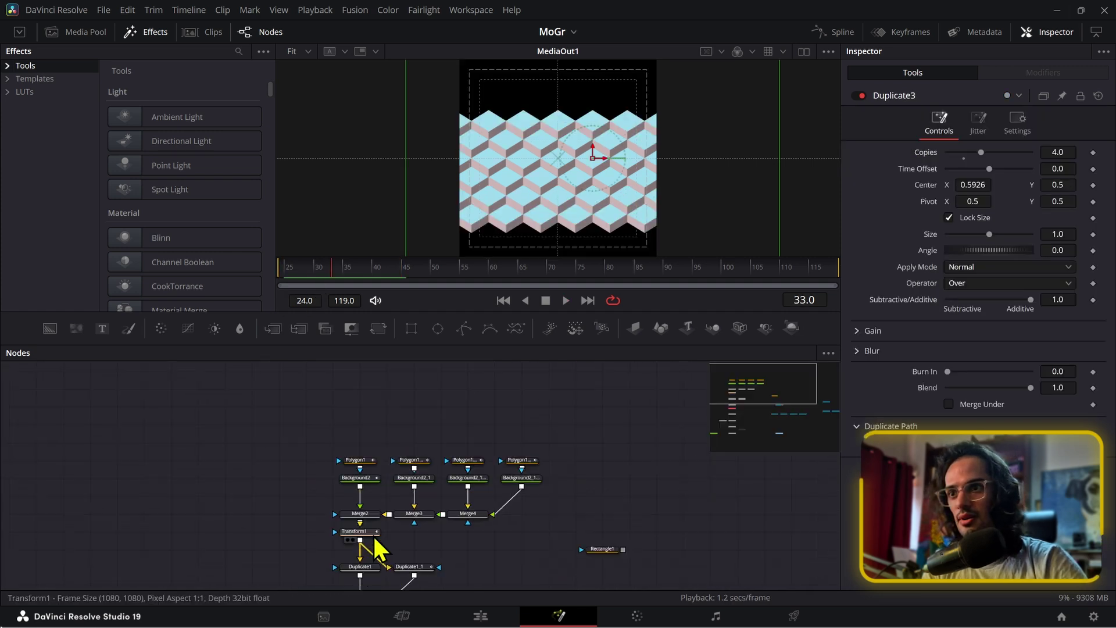
click(365, 414)
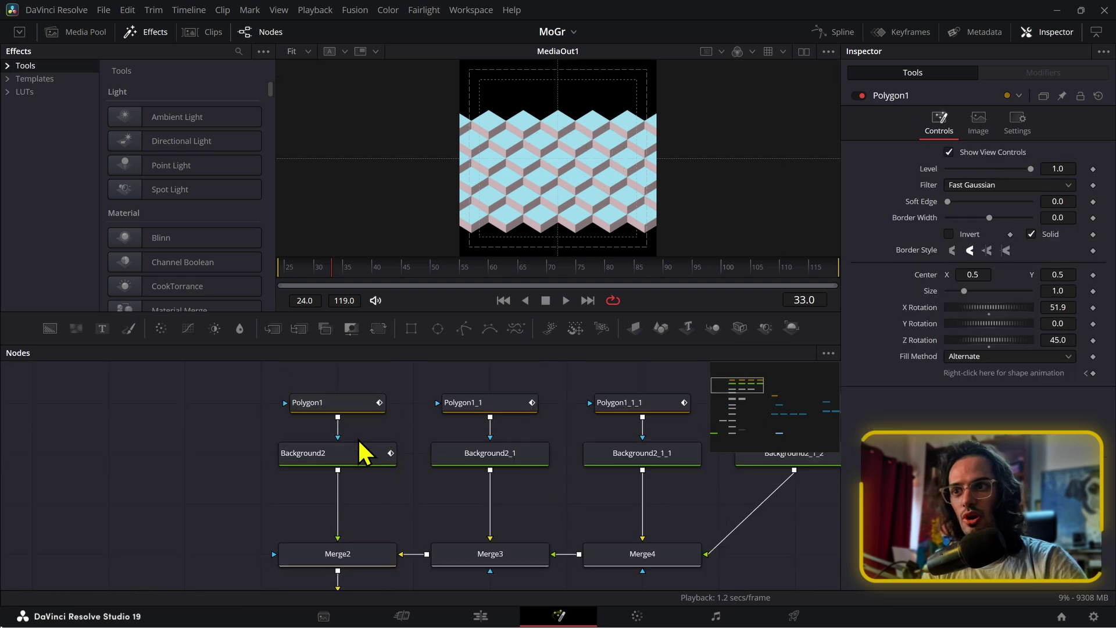
click(364, 456)
double_click(946, 129)
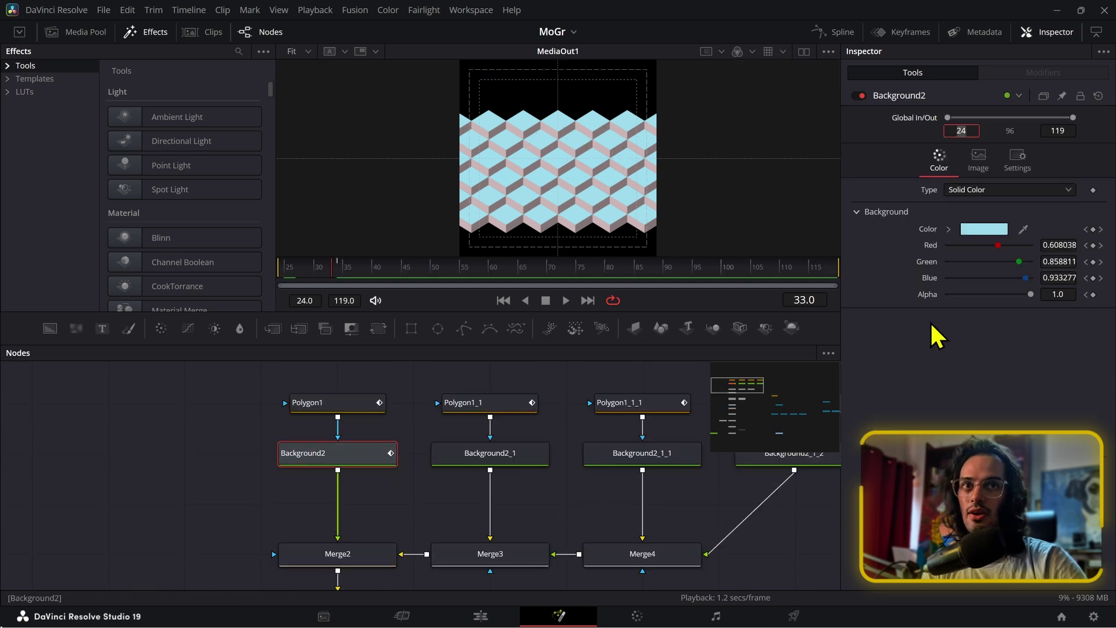
click(360, 447)
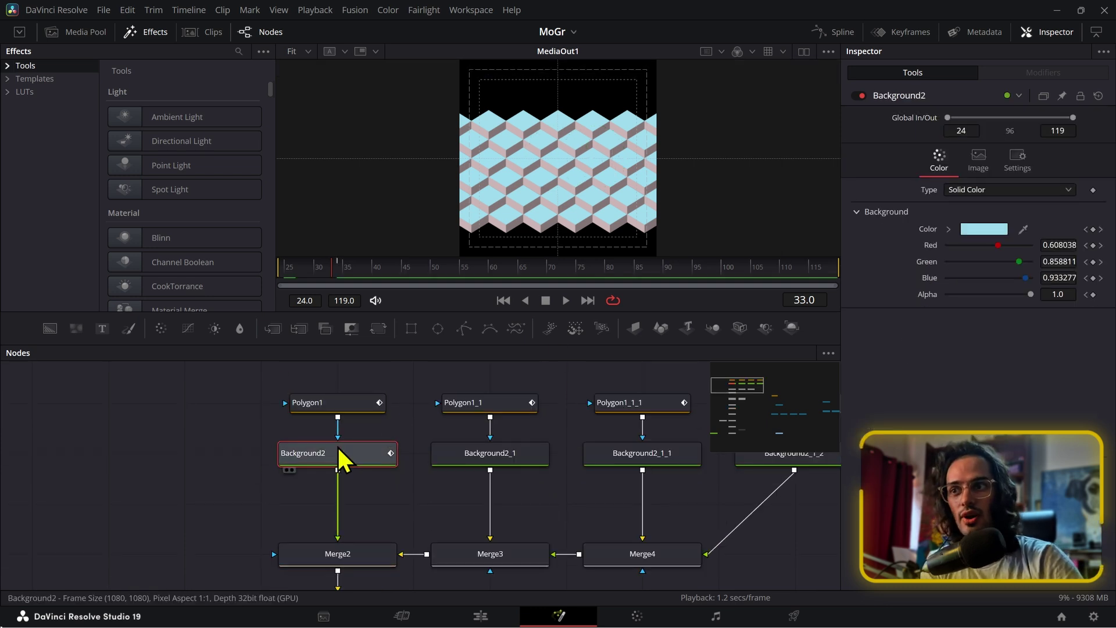
- Set the Global In of Background2_1, Background2_1_1 and Background2_1_2 to 0 as well
click(542, 461)
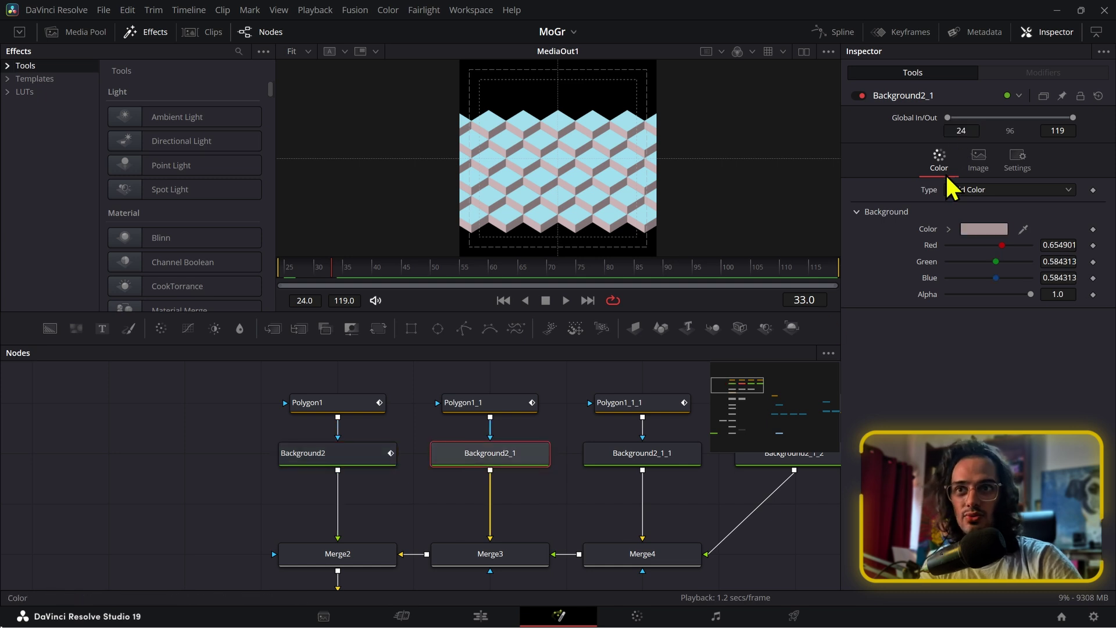
click(686, 462)
click(963, 131)
click(784, 462)
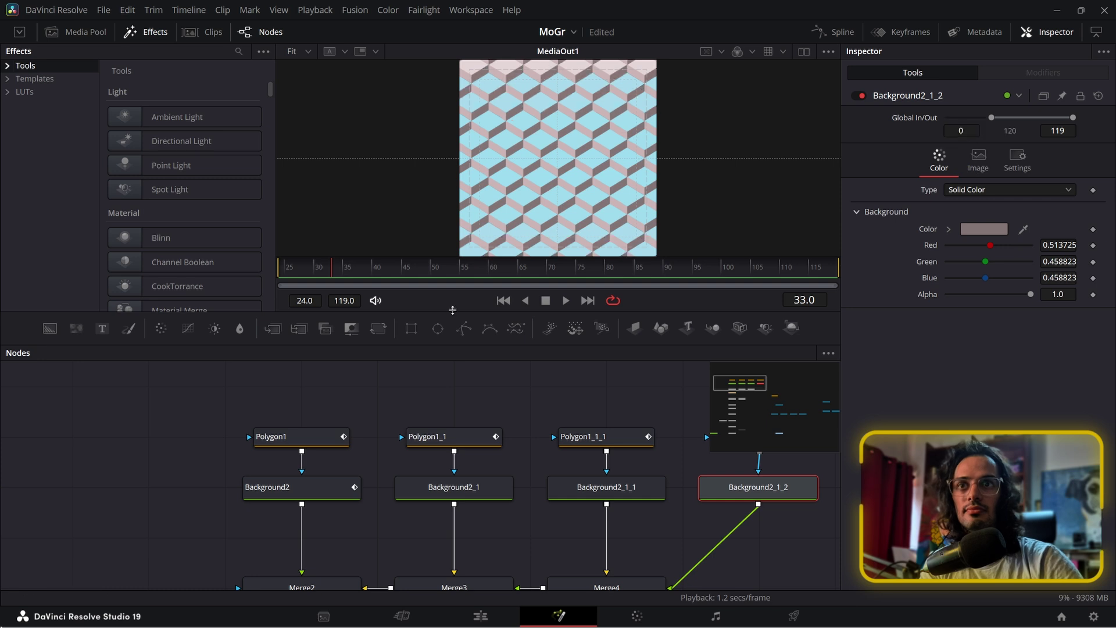
- Return to frame 24 and review the Global In settings of the four Background nodes
drag(307, 268, 273, 283)
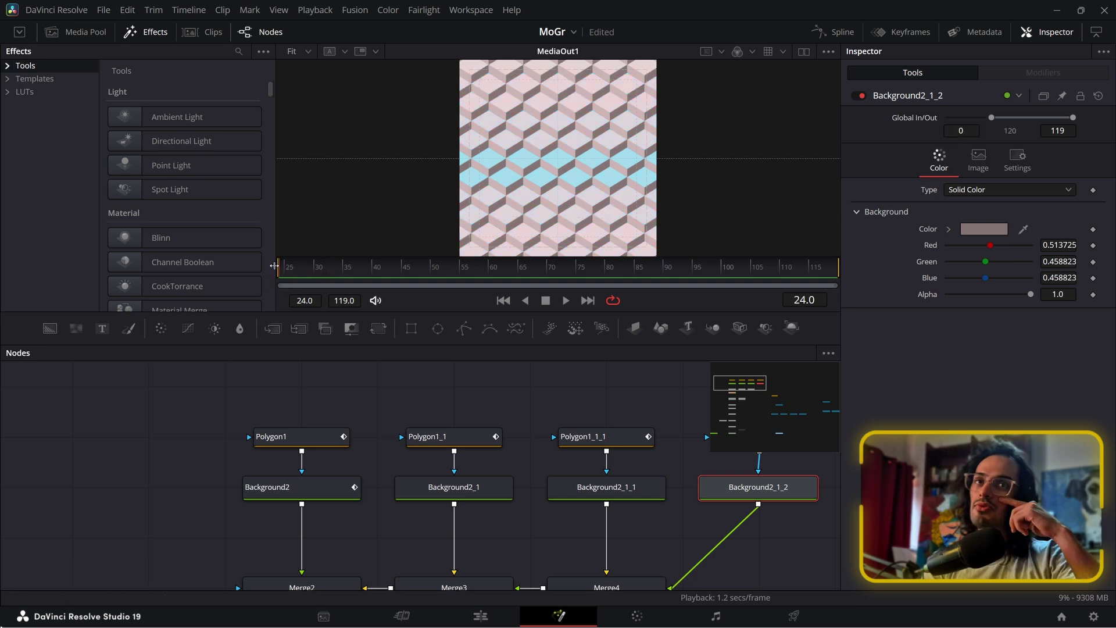
scroll(214, 428, down, 3)
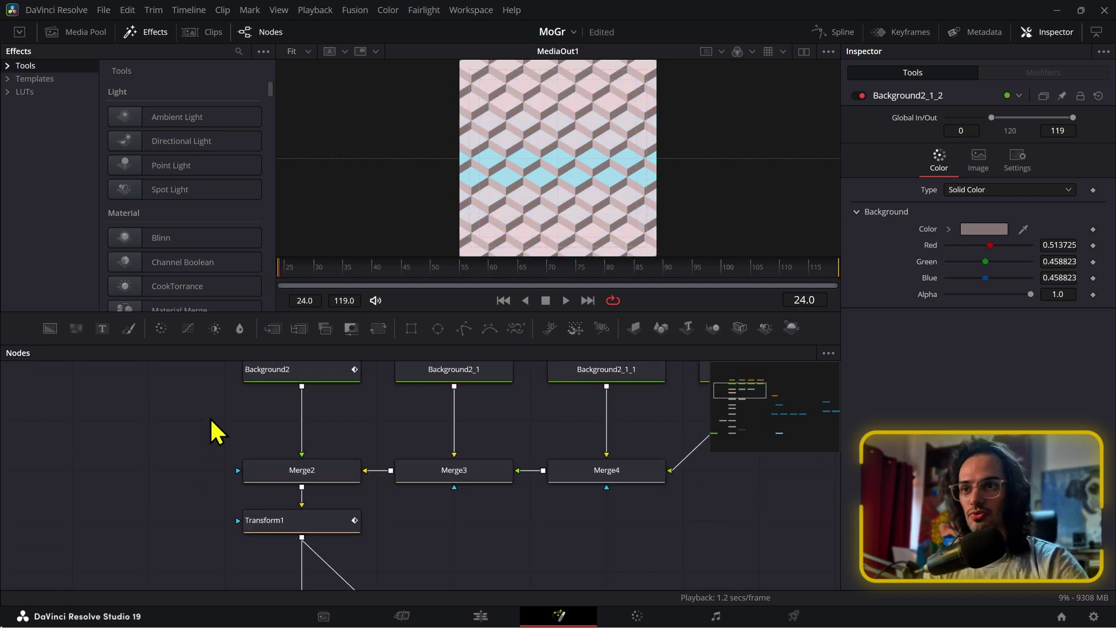
scroll(294, 463, up, 2)
click(294, 457)
click(459, 453)
click(558, 451)
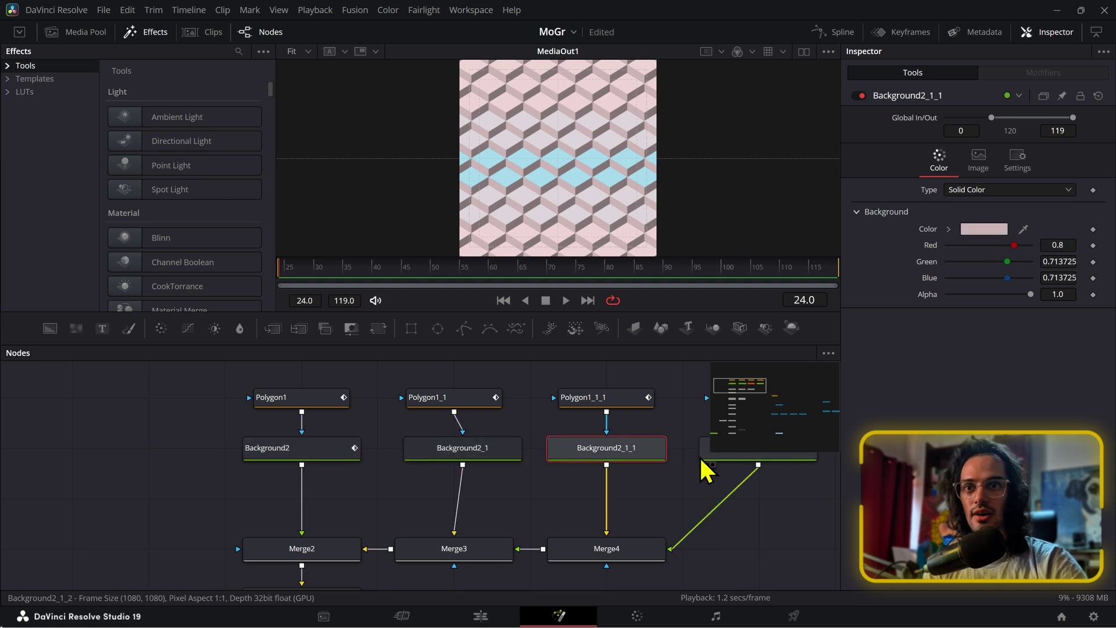
click(756, 456)
scroll(756, 456, up, 1)
- Shift all of Background2's color keyframes in the Spline editor so the first sits at frame 45, and hide the editor
click(304, 477)
scroll(307, 486, down, 3)
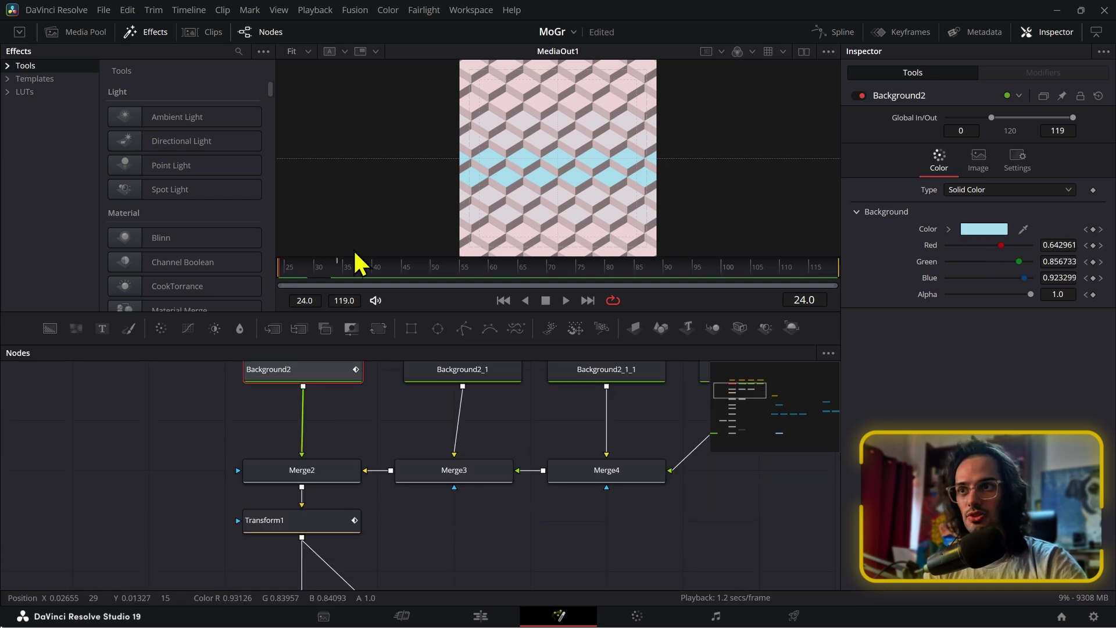
click(846, 32)
scroll(713, 415, down, 2)
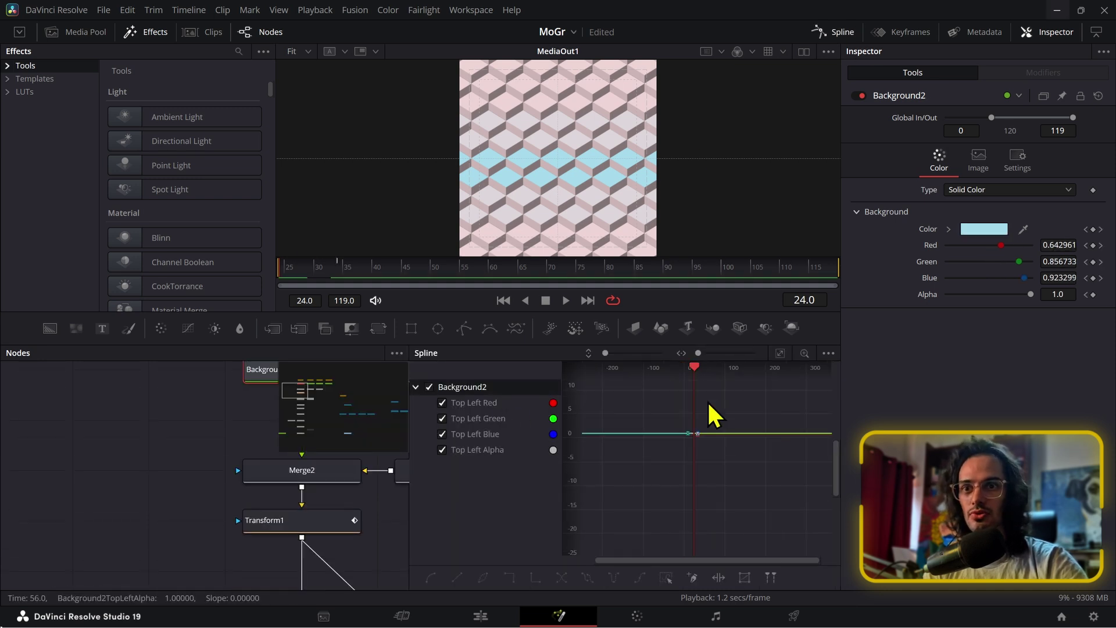
scroll(695, 442, up, 2)
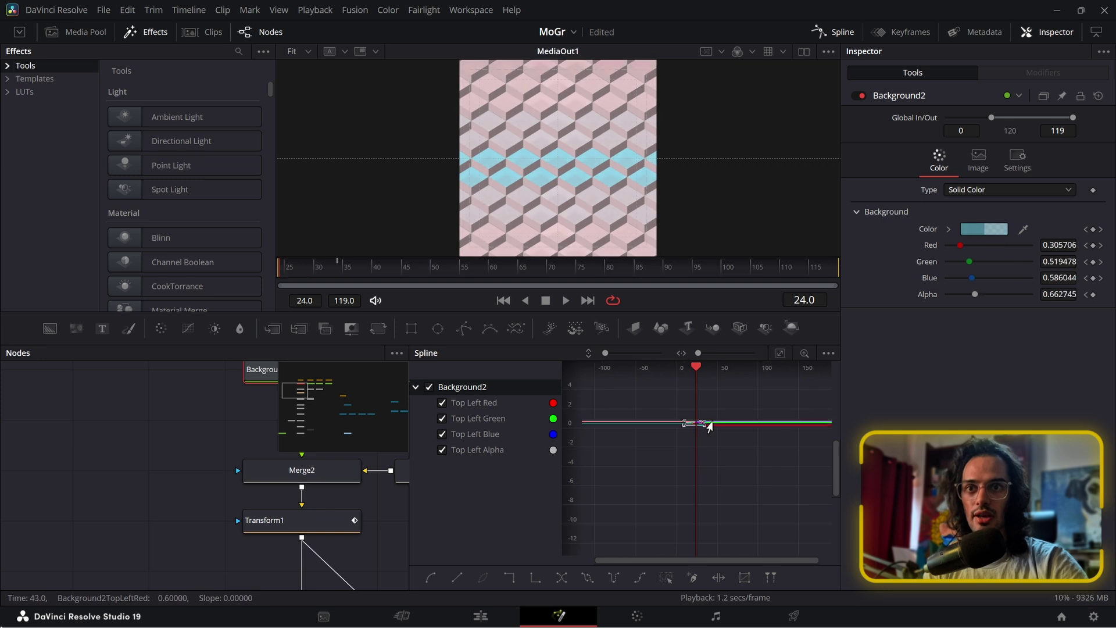
drag(682, 424, 704, 424)
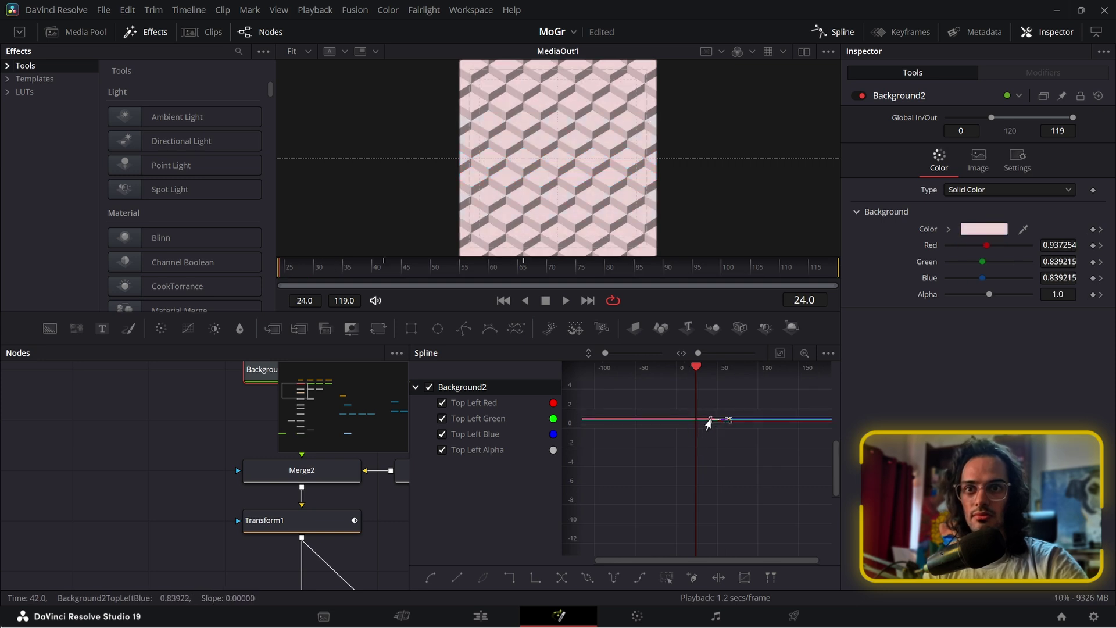
click(836, 32)
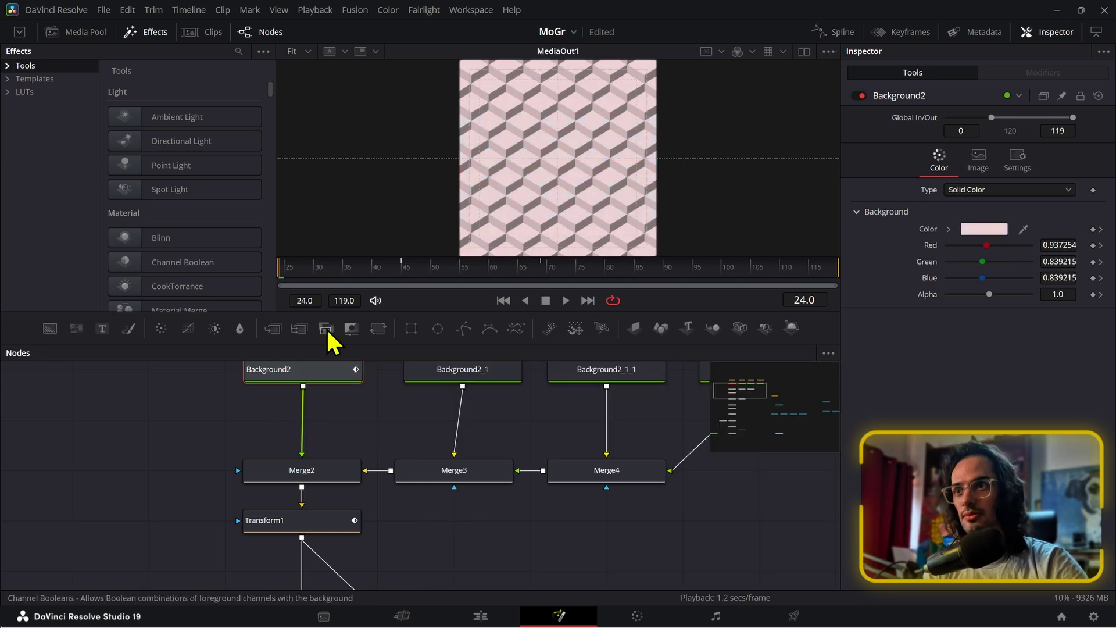
- Scrub to frame 45 and play the tile color change from there
click(315, 271)
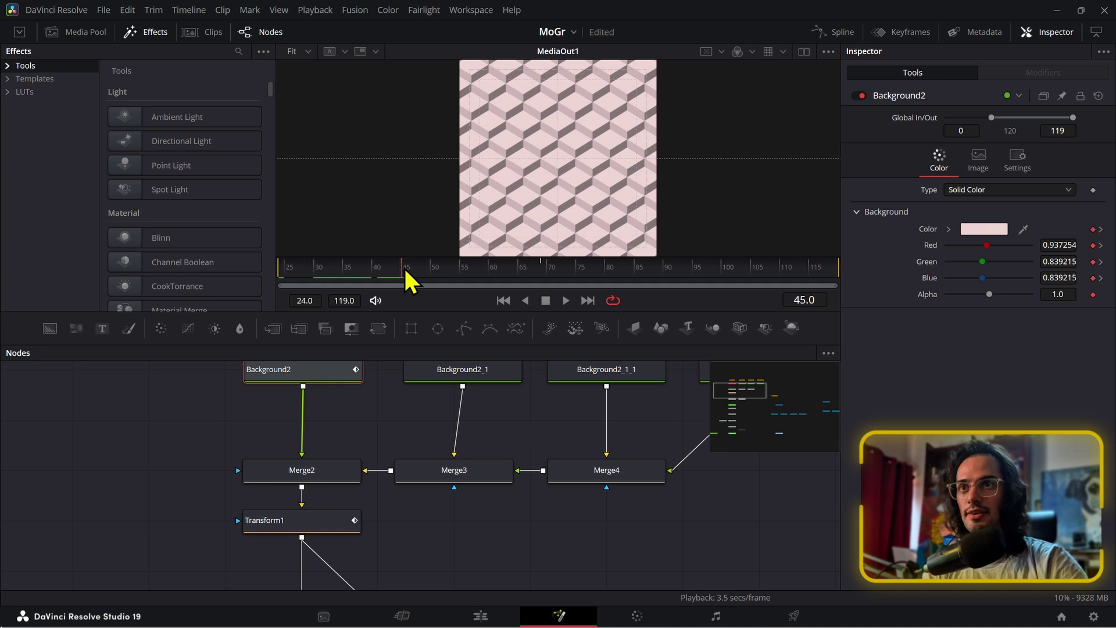
drag(431, 271, 403, 271)
key(space)
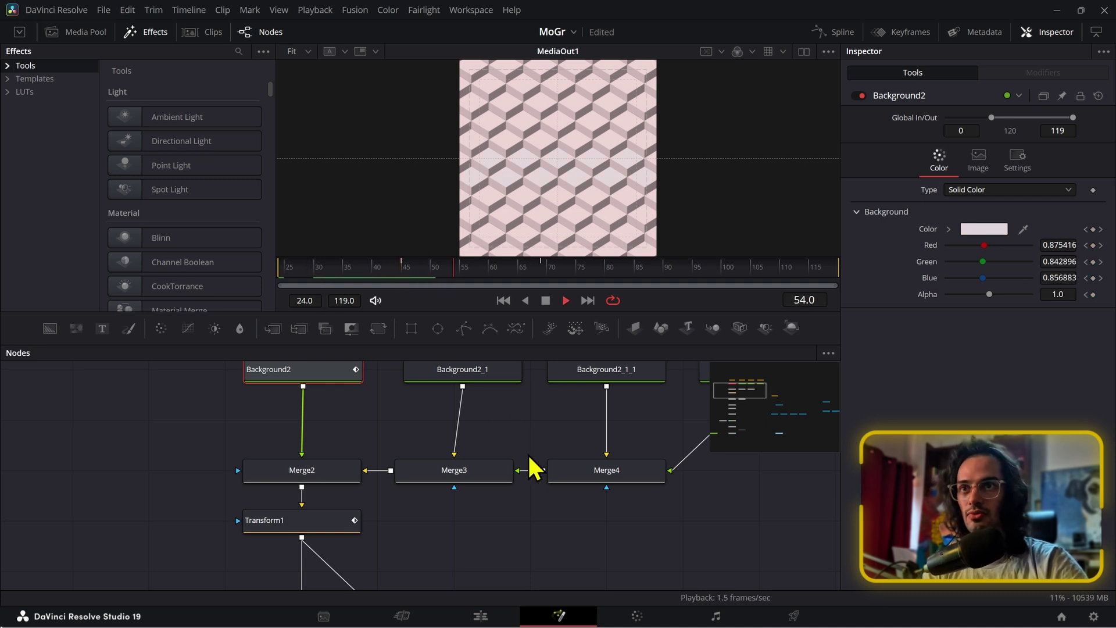
key(space)
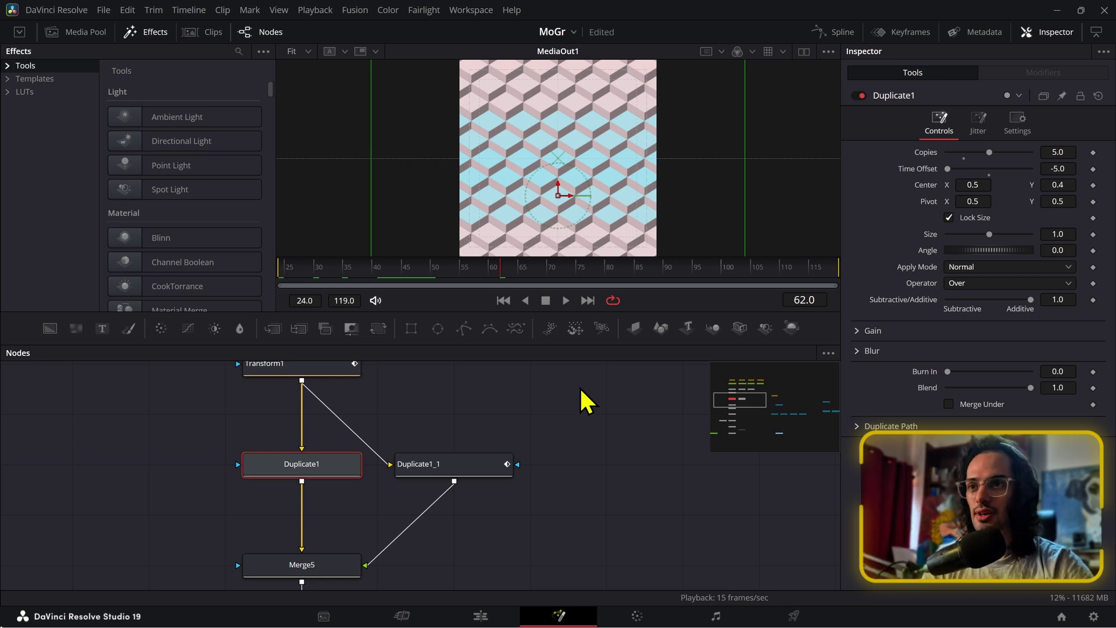
- Return to frame 24, select Transform1 and preview its size animation up to frame 37
scroll(446, 447, up, 3)
scroll(446, 459, down, 2)
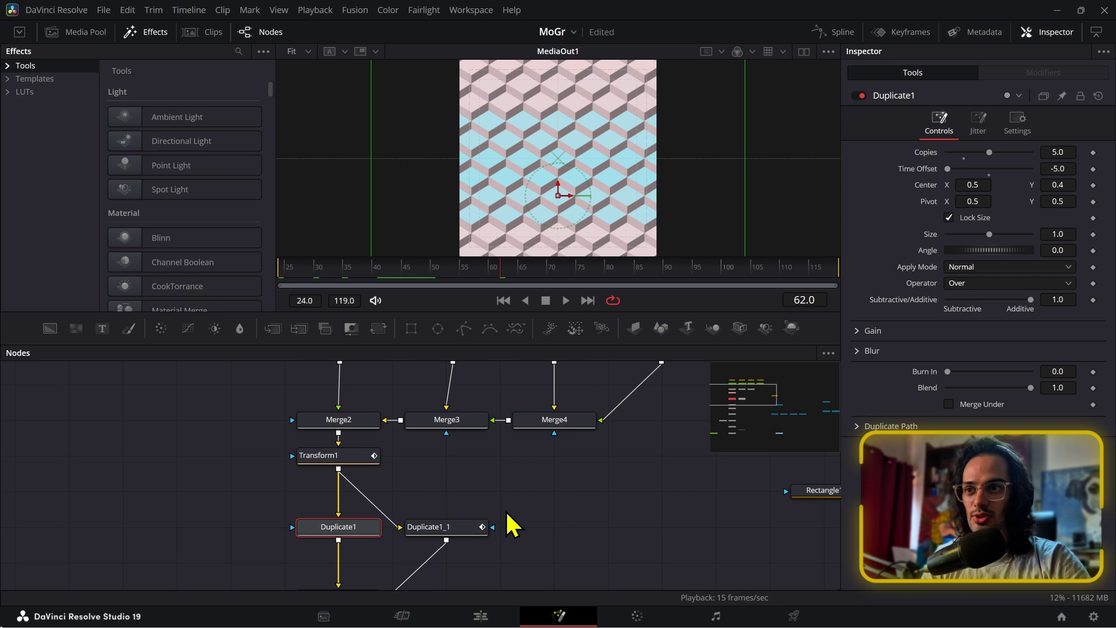
scroll(513, 513, down, 5)
drag(305, 274, 278, 274)
scroll(458, 498, up, 2)
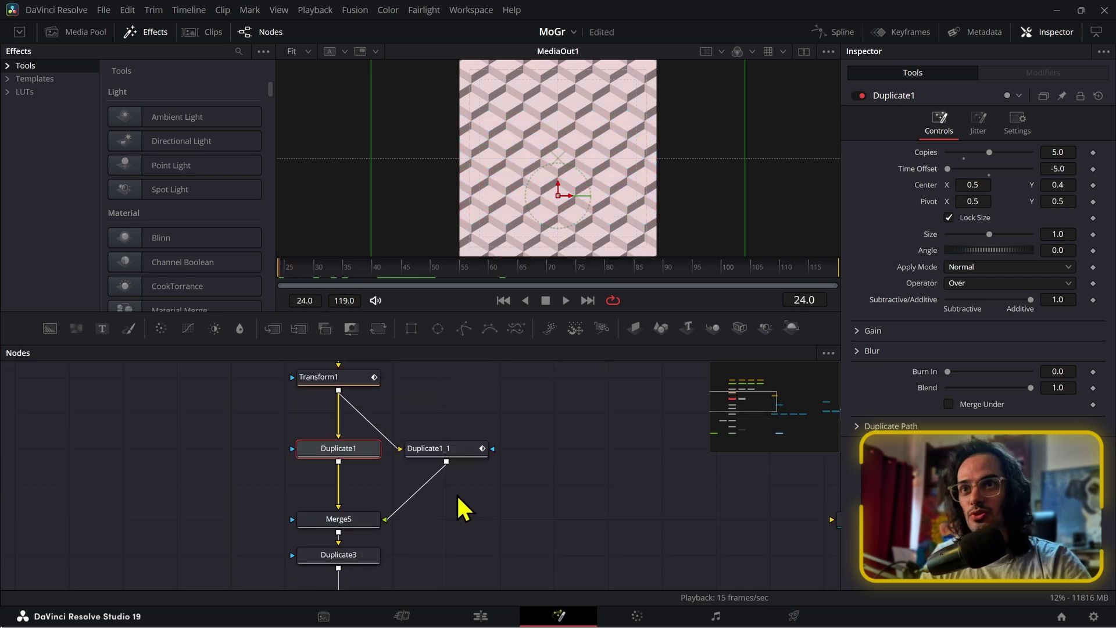
click(349, 376)
scroll(349, 372, up, 1)
click(303, 267)
key(space)
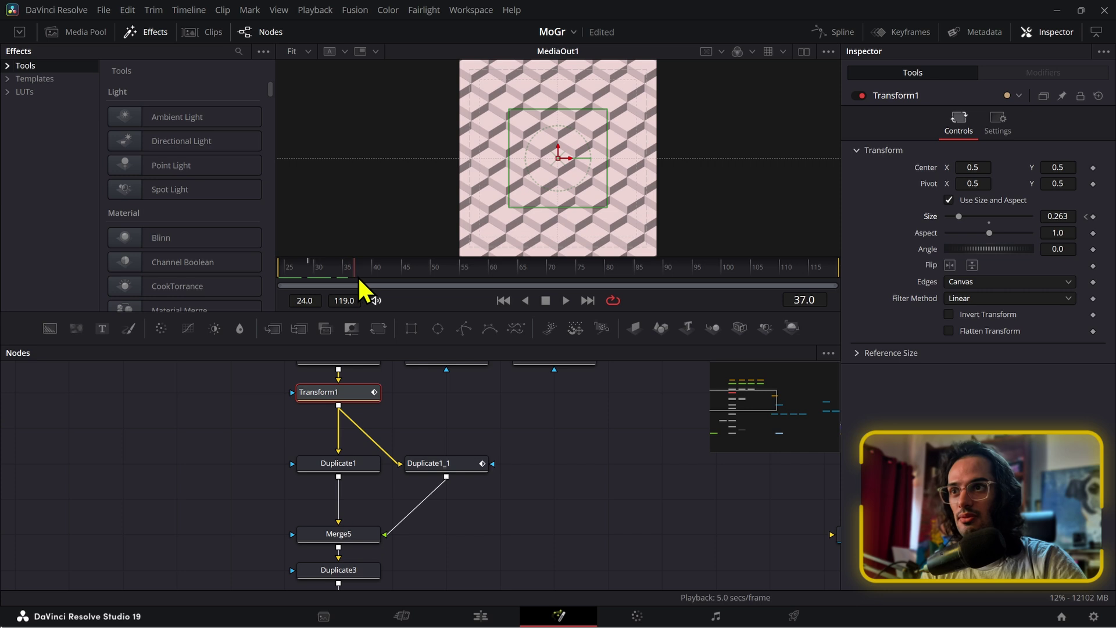
- Set Transform1's Size to 0.1813 at frame 37 and return to frame 29
drag(1066, 215, 559, 216)
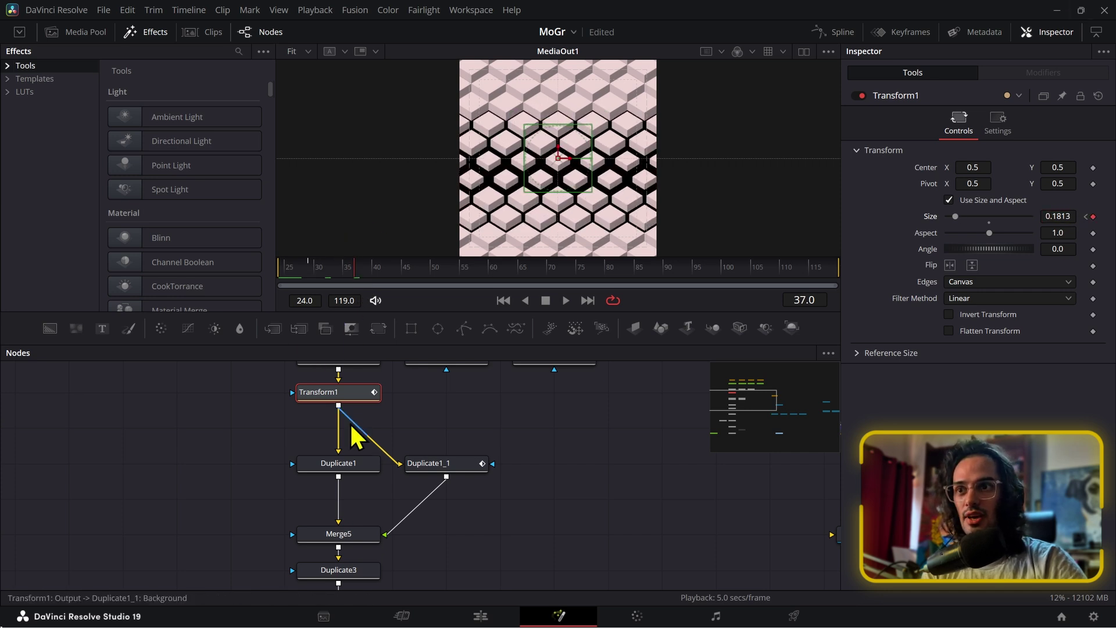
drag(318, 273, 311, 274)
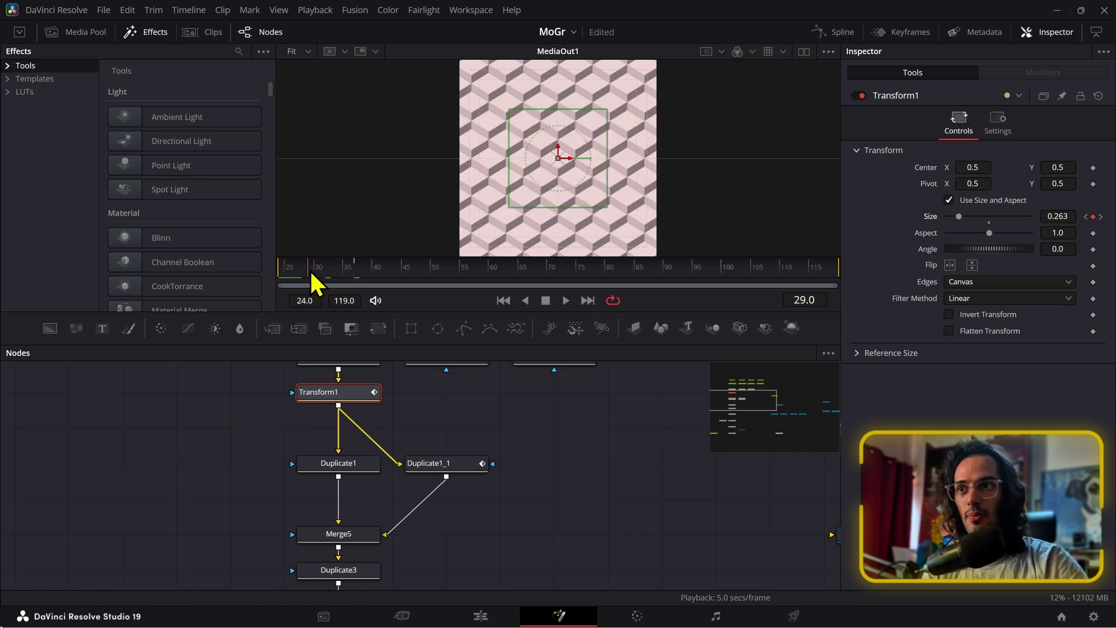
- Ease Transform1's Size keyframes in the Spline editor with Ease In 96.7 and Ease Out 53.1, and hide the editor
click(859, 36)
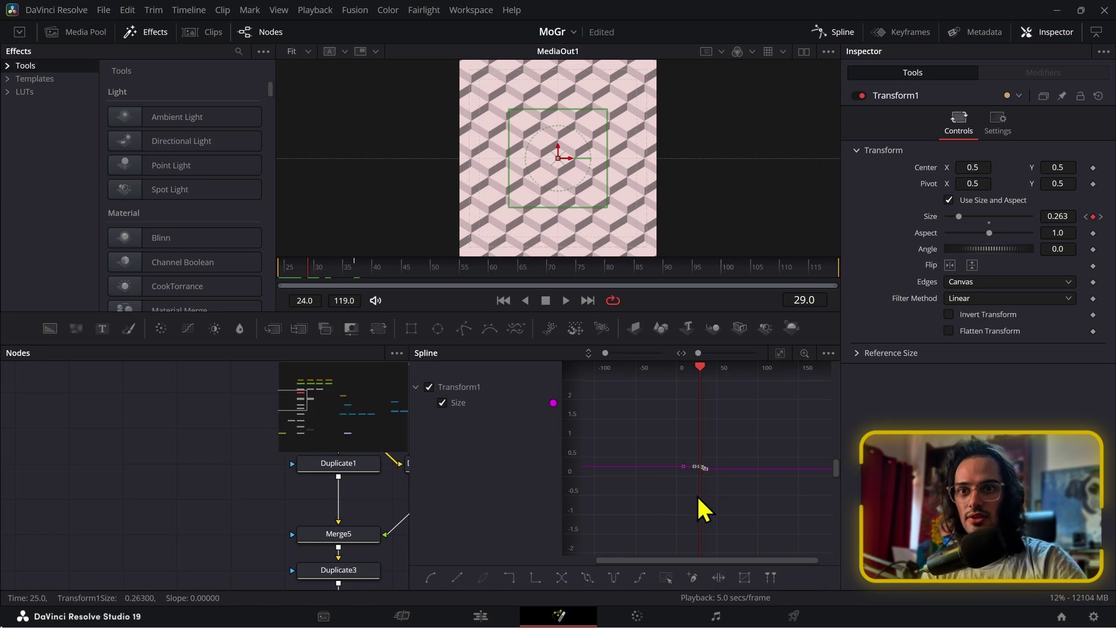
key(t)
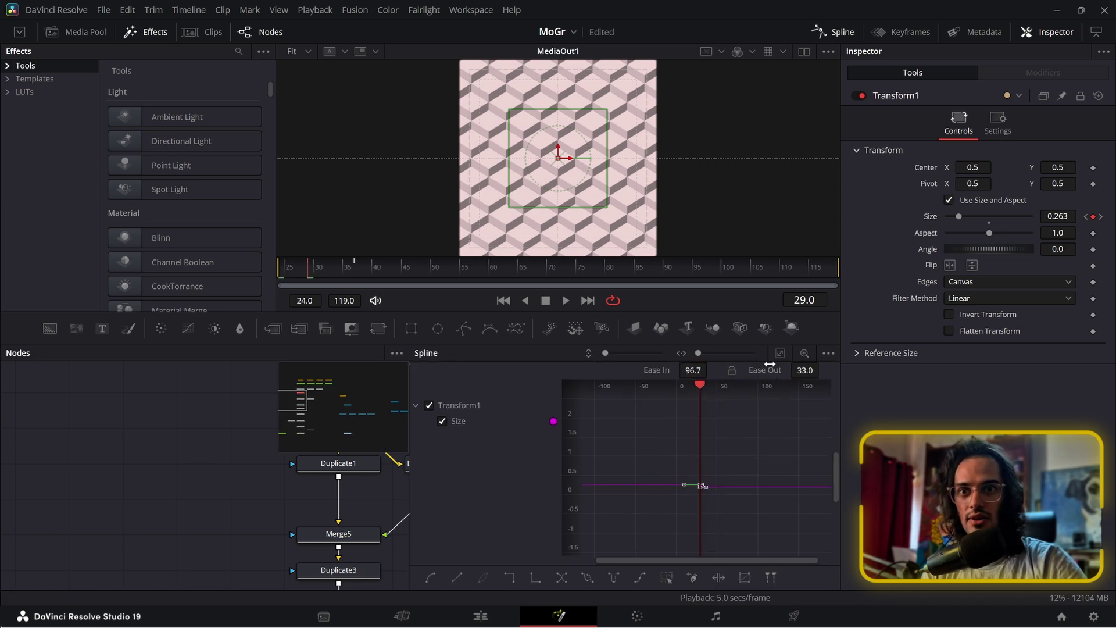
click(766, 419)
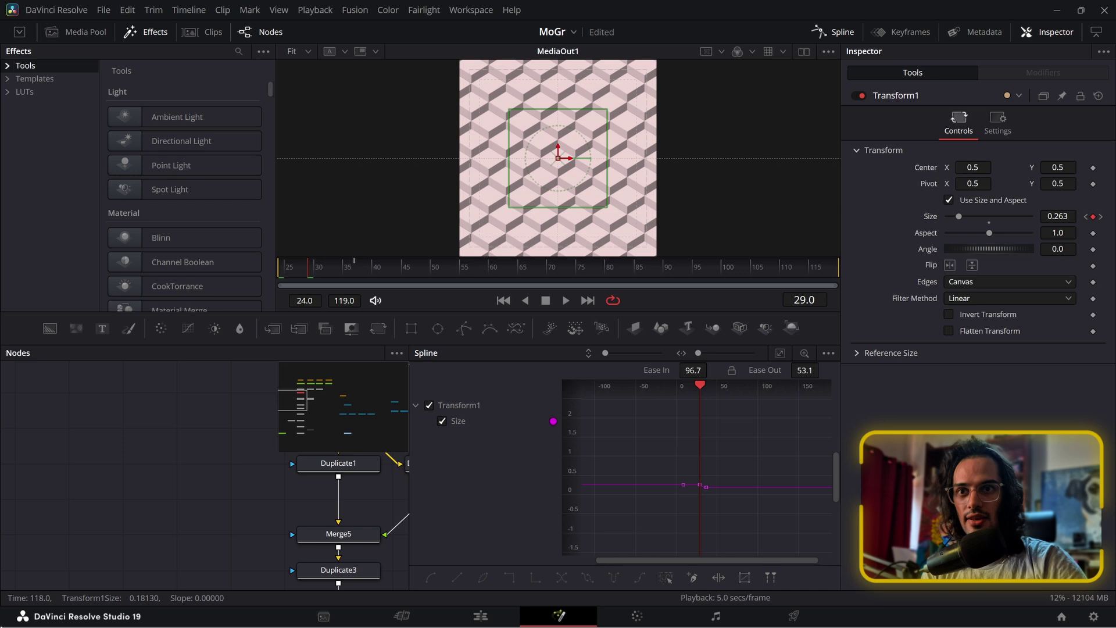
click(845, 34)
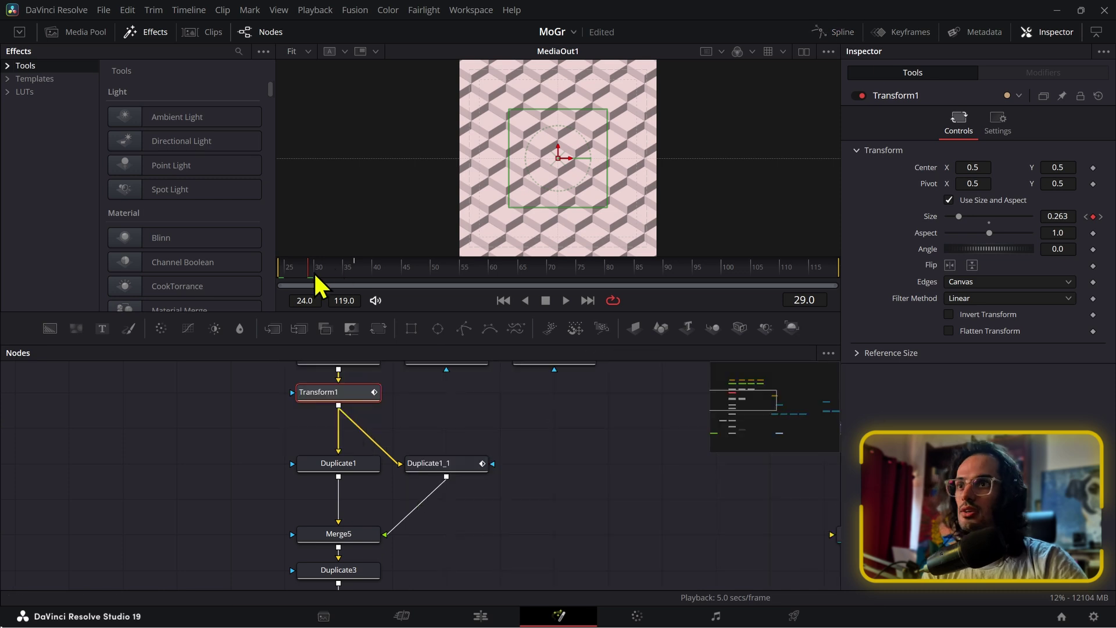
- Scrub through the frames just after 29 and play the tiles' eased size animation
drag(315, 275, 332, 275)
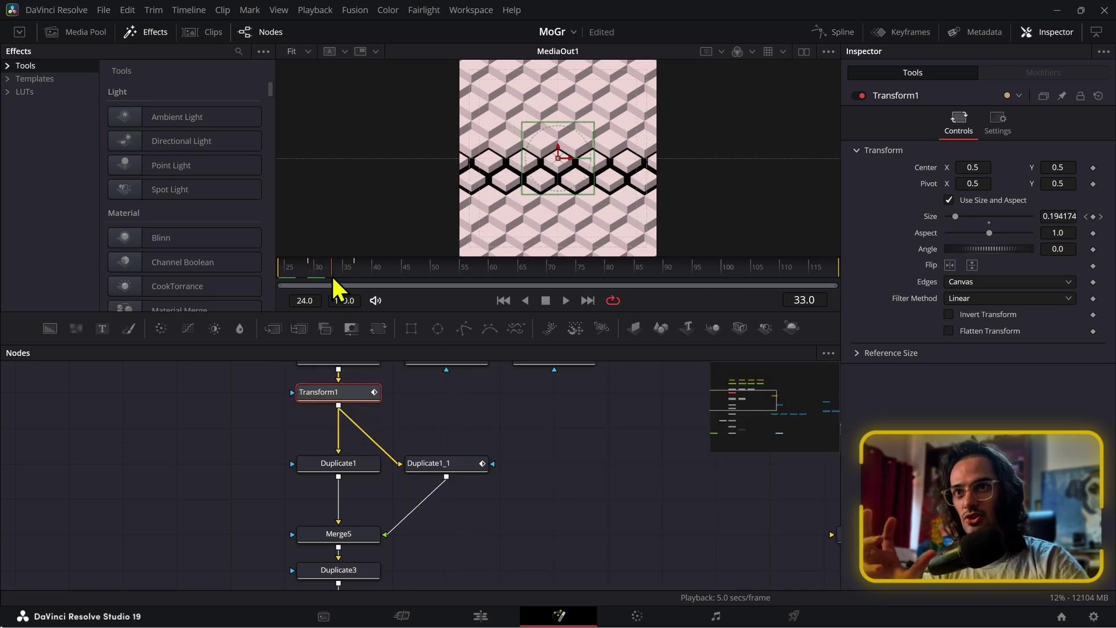
key(space)
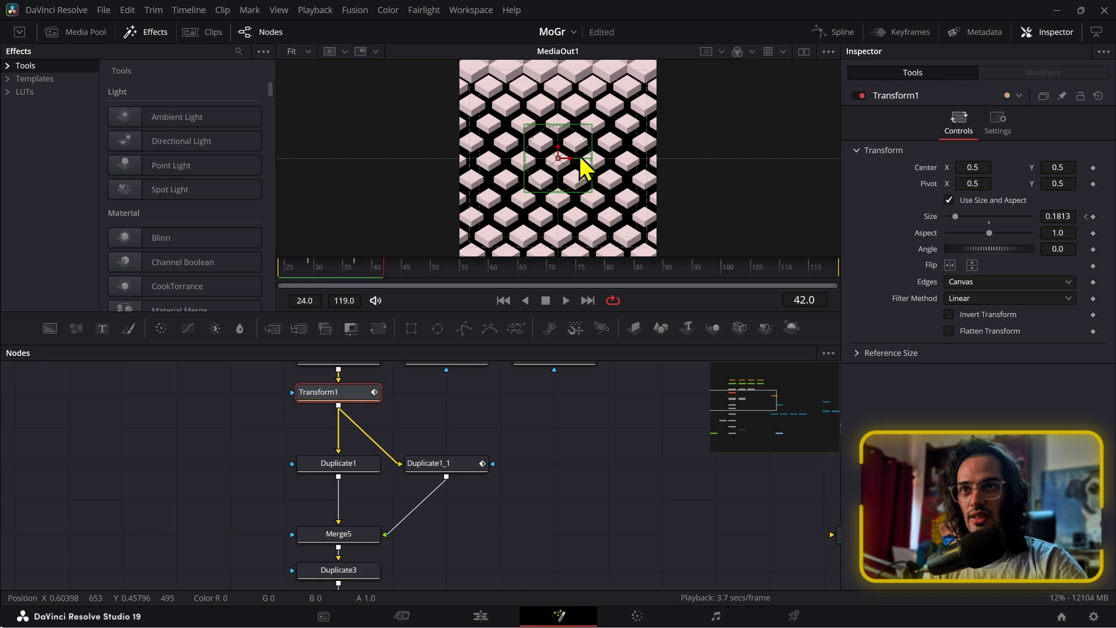
key(space)
drag(356, 275, 326, 270)
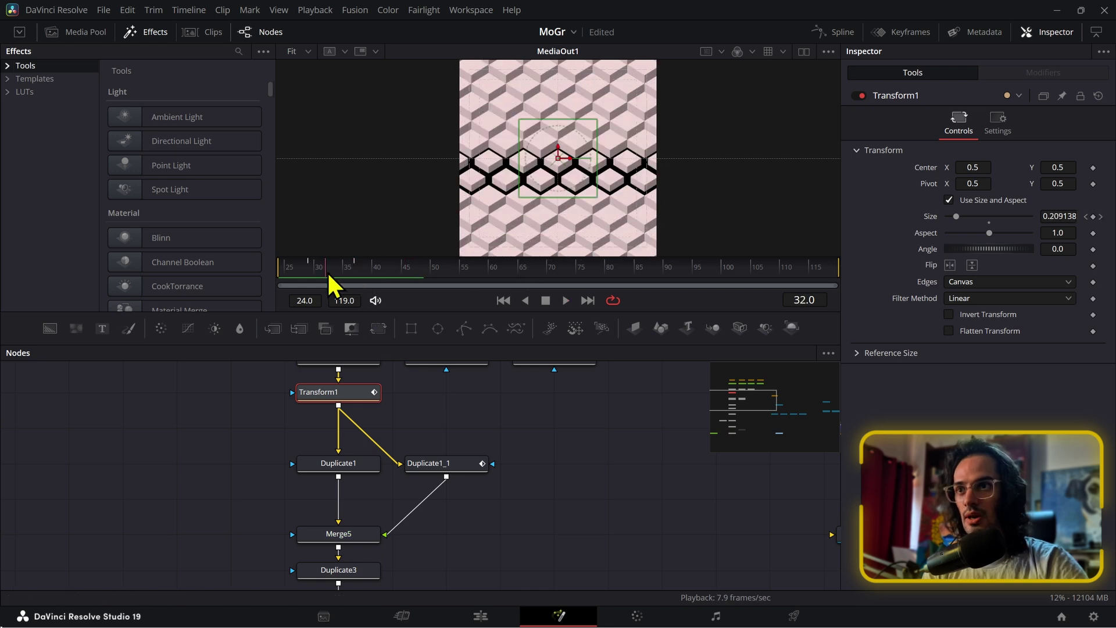
key(space)
- Open the composition of the second EXPSQUARES clip on Video 1 in Fusion and select its Duplicate3 node
click(480, 617)
click(455, 405)
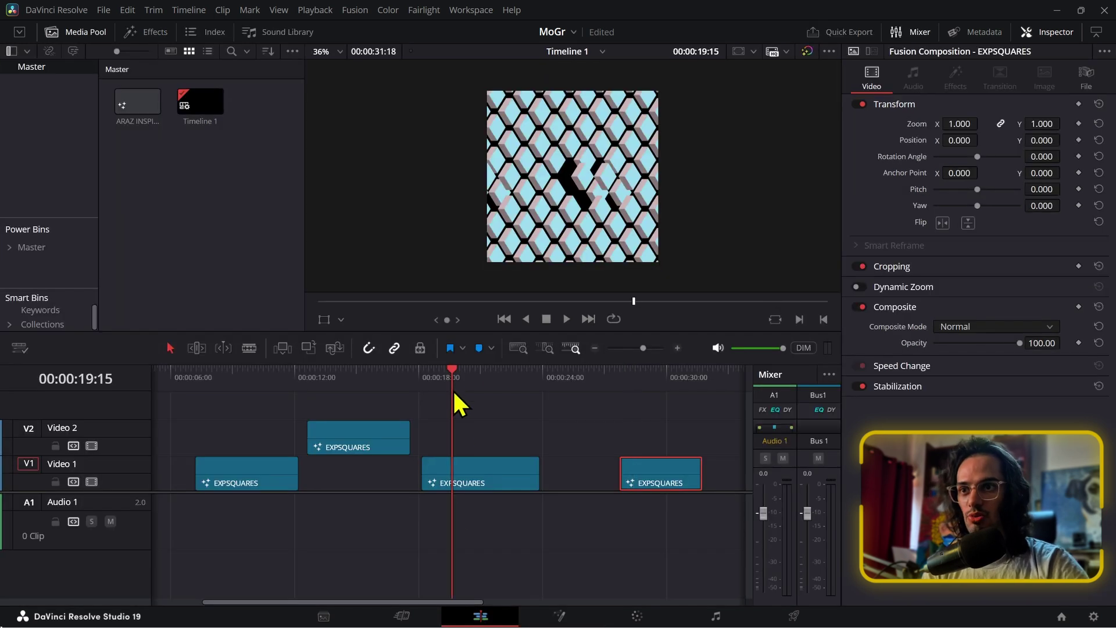
click(478, 474)
click(558, 615)
drag(551, 472, 211, 434)
scroll(335, 520, down, 2)
click(355, 540)
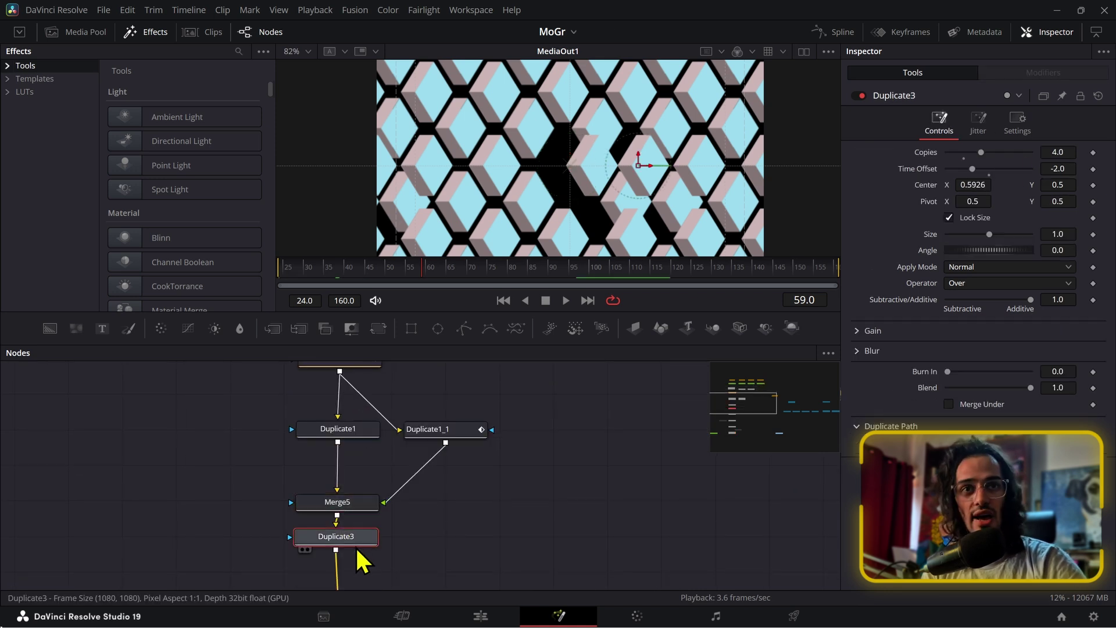
- Return to frame 24 and play the composition with the whole tile pattern in view
drag(309, 266, 272, 275)
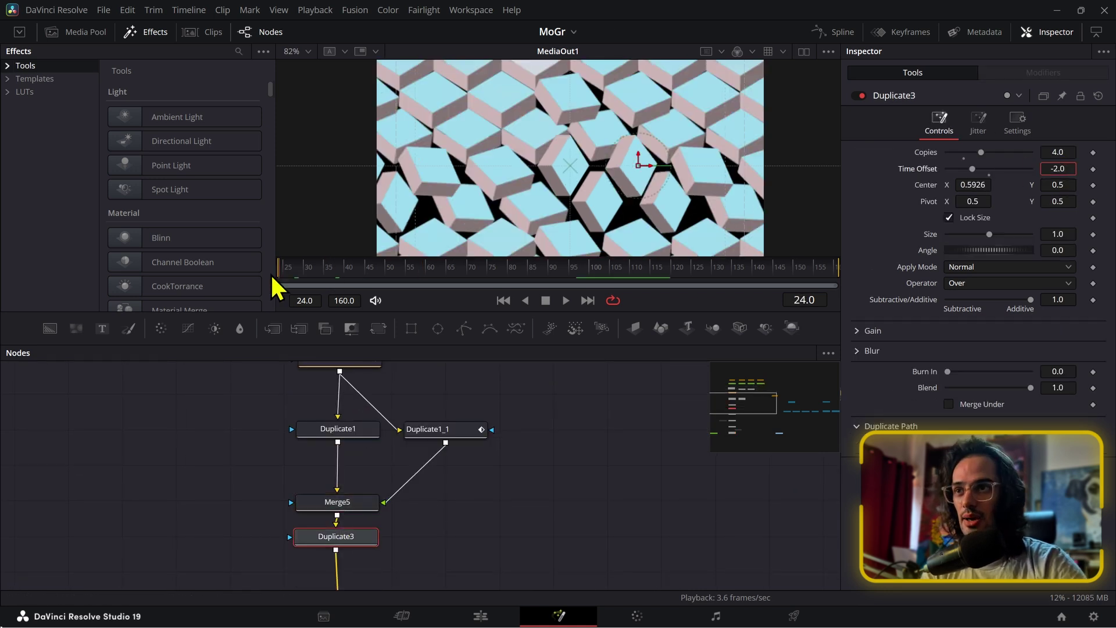
scroll(614, 198, down, 2)
click(599, 413)
key(space)
scroll(586, 224, down, 3)
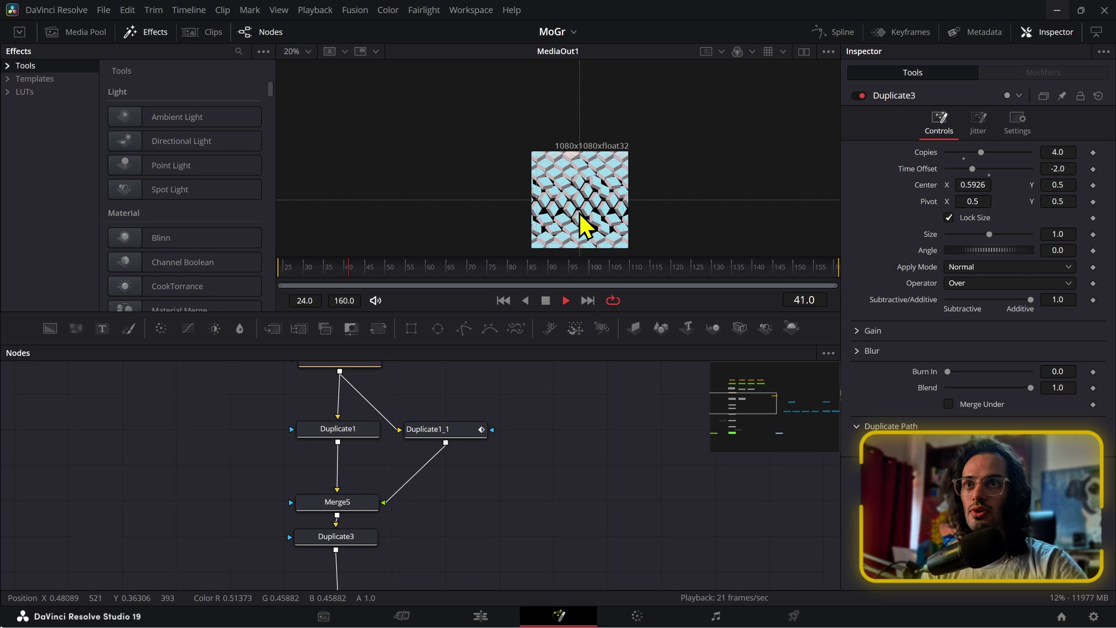
key(space)
key(space)
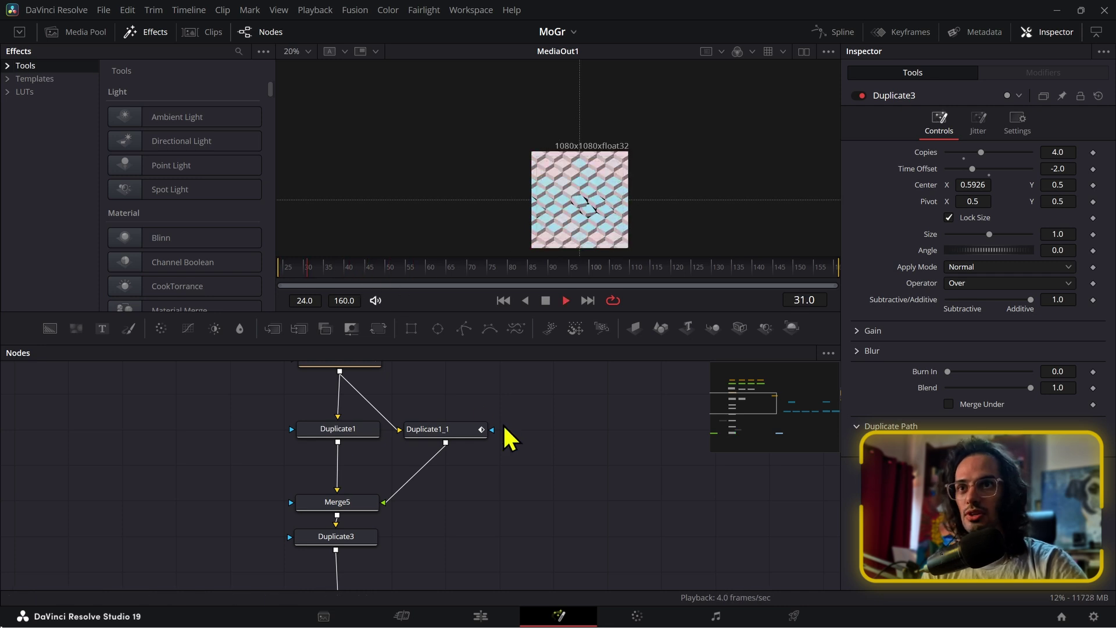
- Shift Background2's color keyframes in the Spline editor so the first sits at about frame 30, play the change, and hide the editor
scroll(399, 442, up, 3)
click(348, 409)
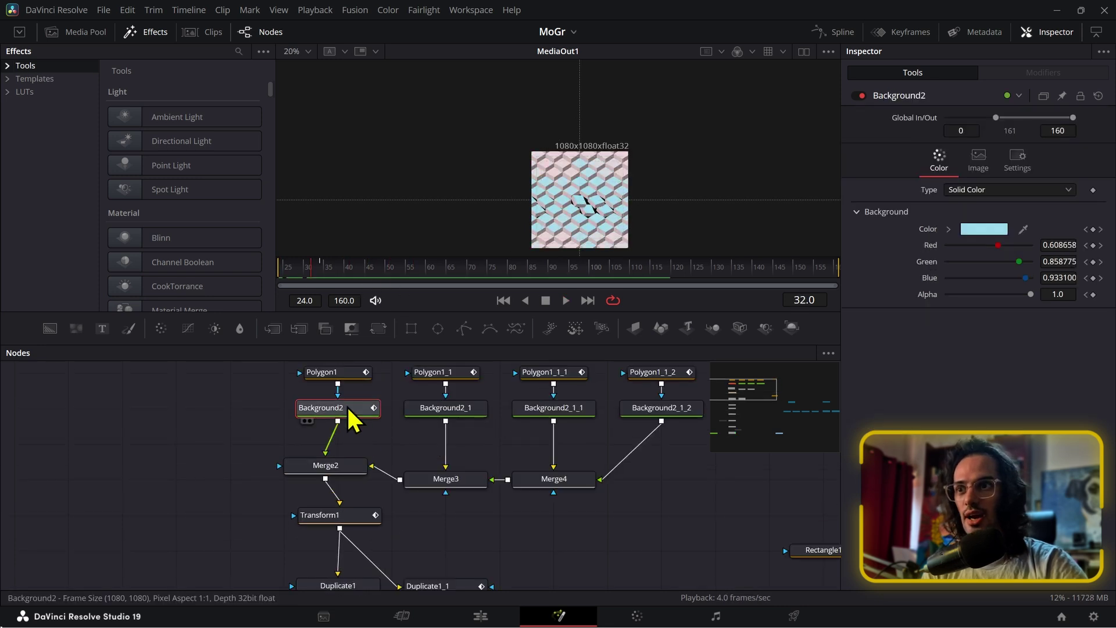
click(844, 35)
drag(767, 407, 699, 493)
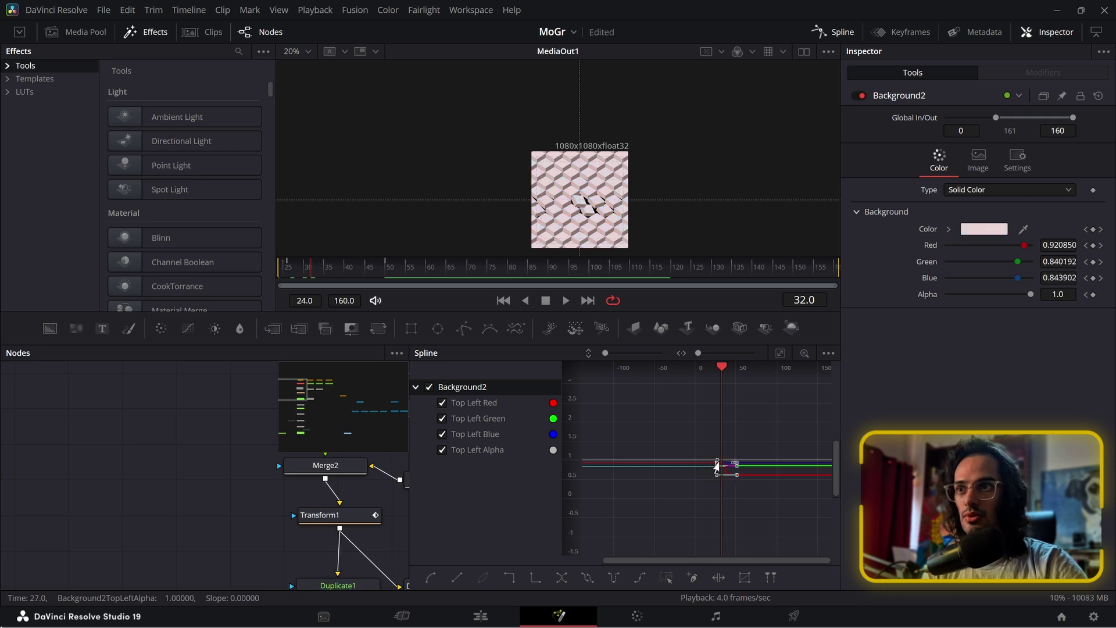
key(space)
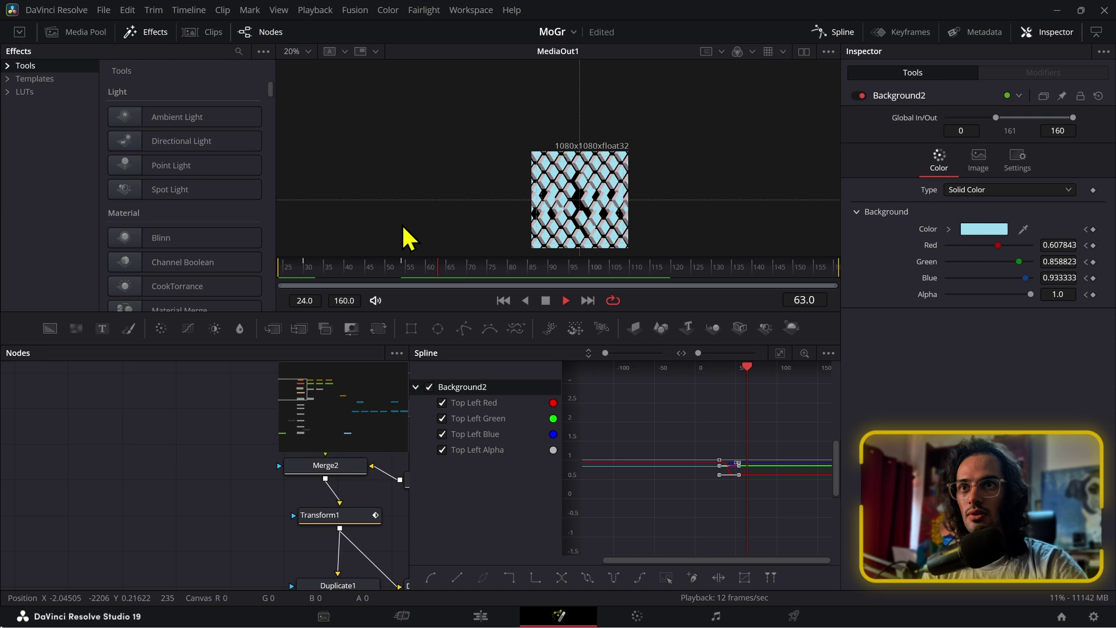
click(831, 32)
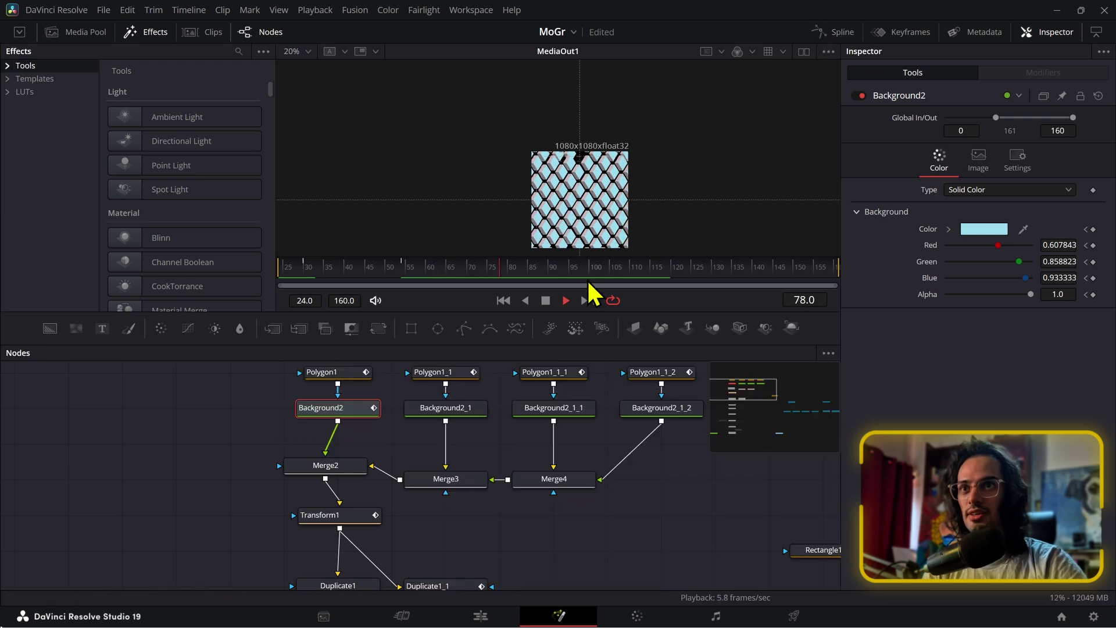
key(space)
- Replay the tile color change from about frame 28 and go to frame 55 to examine the pattern
drag(373, 268, 308, 269)
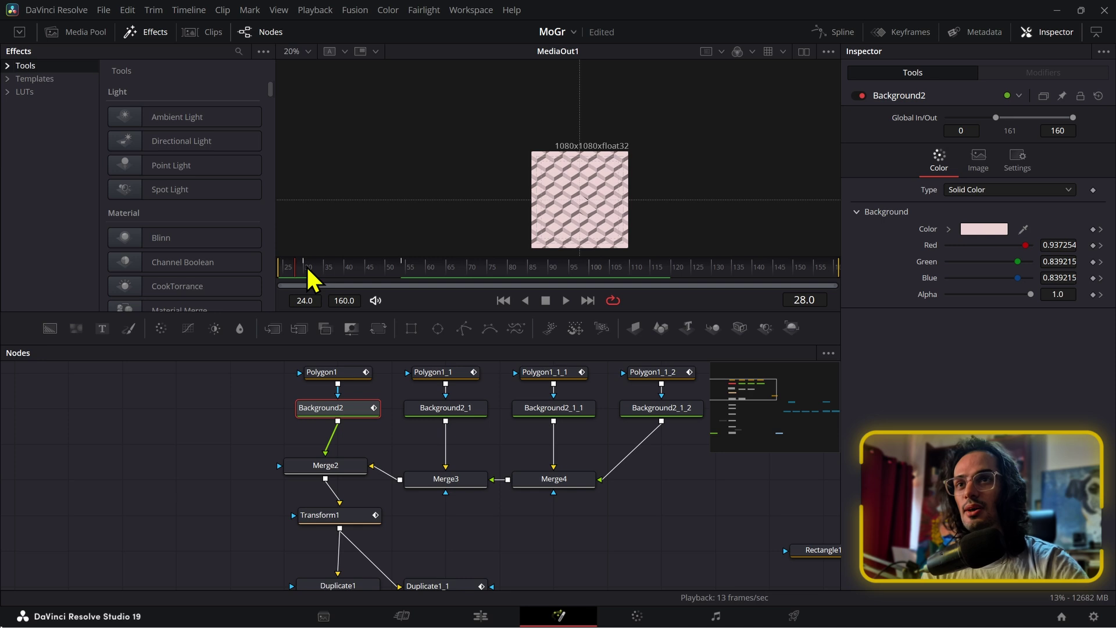
key(space)
scroll(605, 217, up, 3)
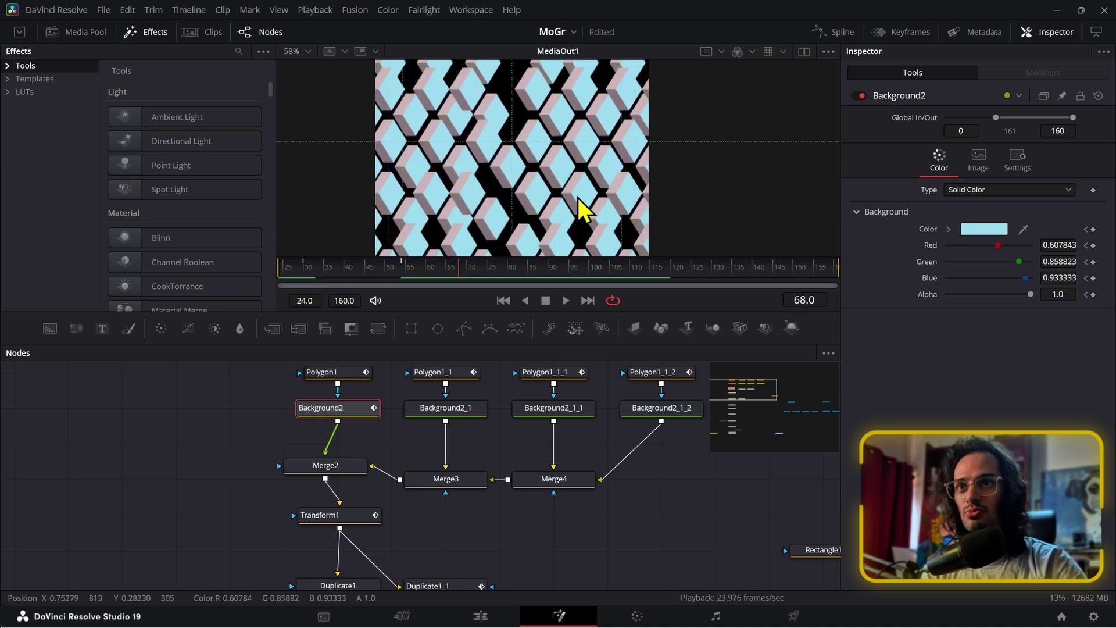
scroll(526, 186, down, 1)
drag(387, 264, 323, 275)
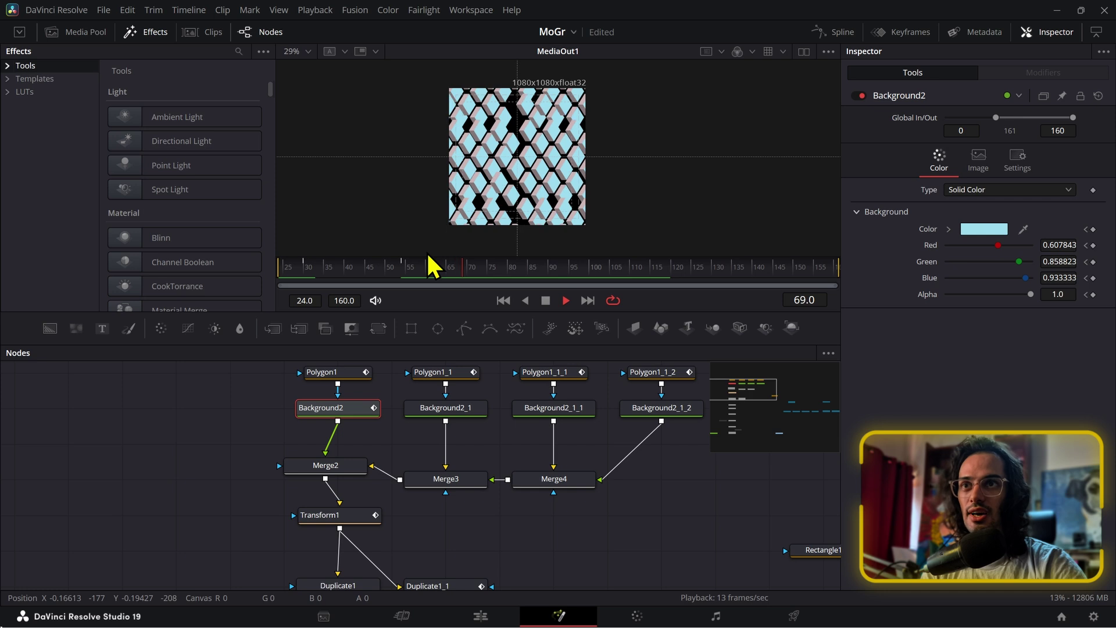
key(space)
mouse_move(406, 278)
mouse_down()
mouse_move(341, 291)
mouse_move(413, 296)
mouse_up()
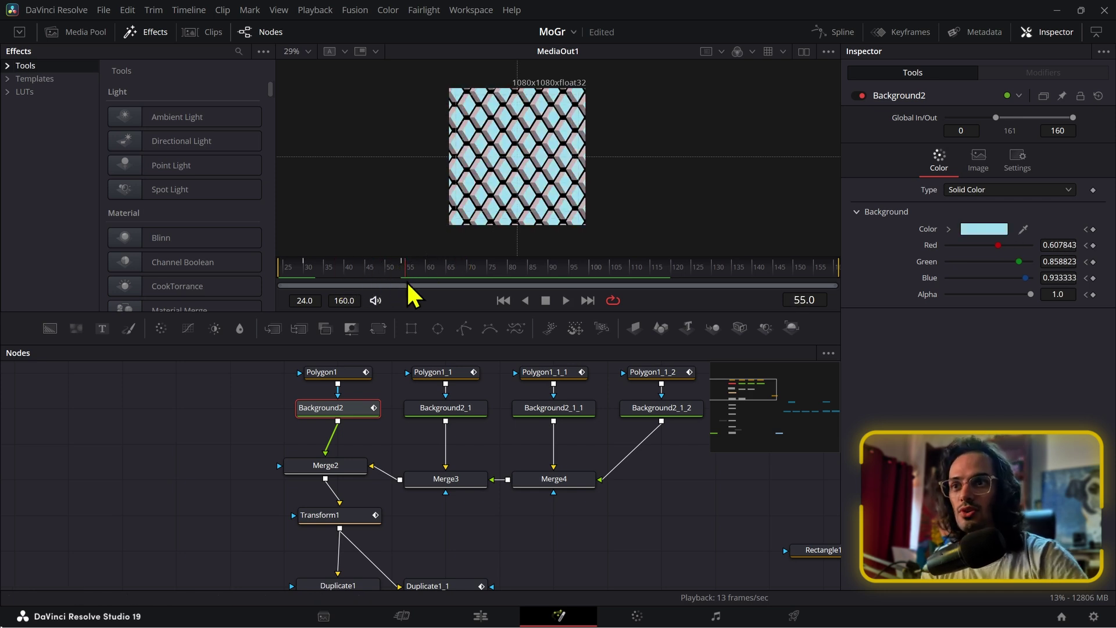
- Show Duplicate2 in the viewer at frame 41 and examine how its tiles overlap up close
scroll(413, 486, down, 5)
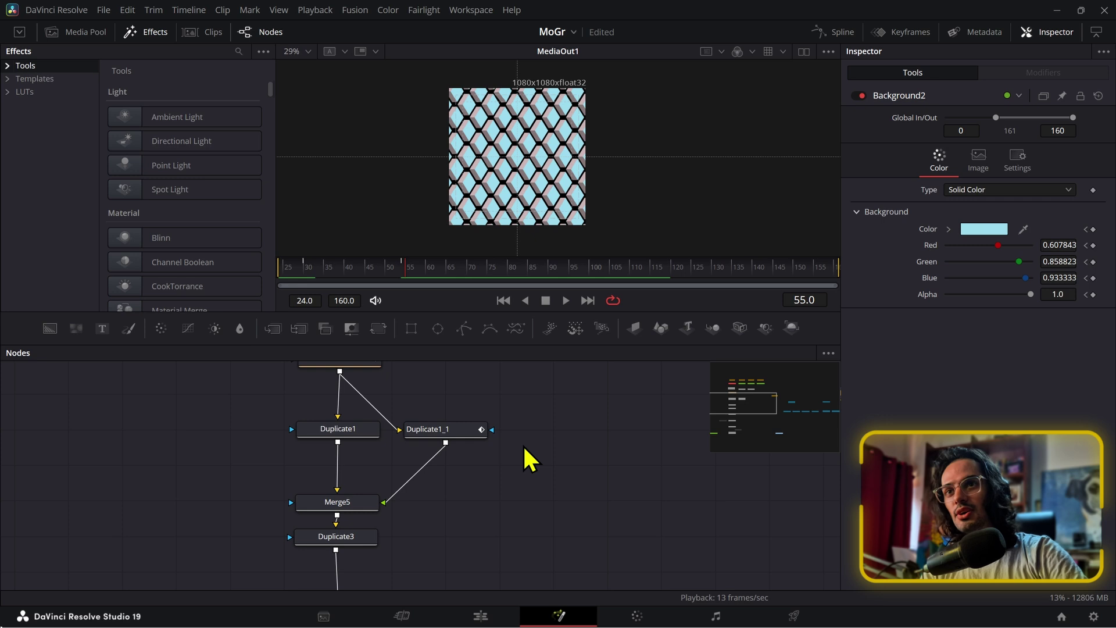
scroll(529, 460, down, 6)
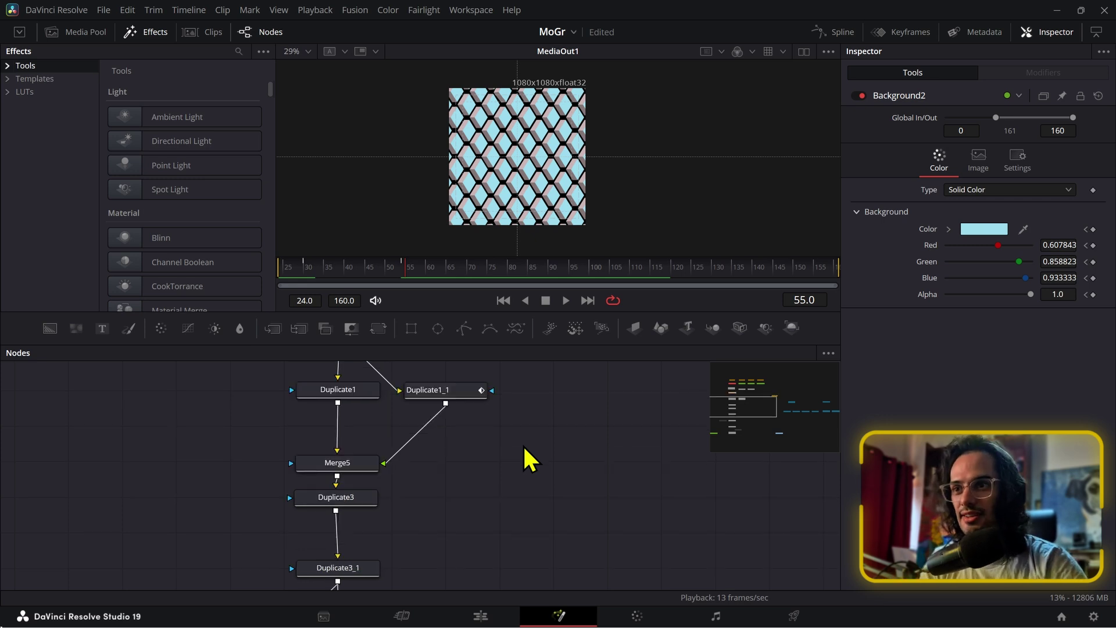
click(351, 448)
key(1)
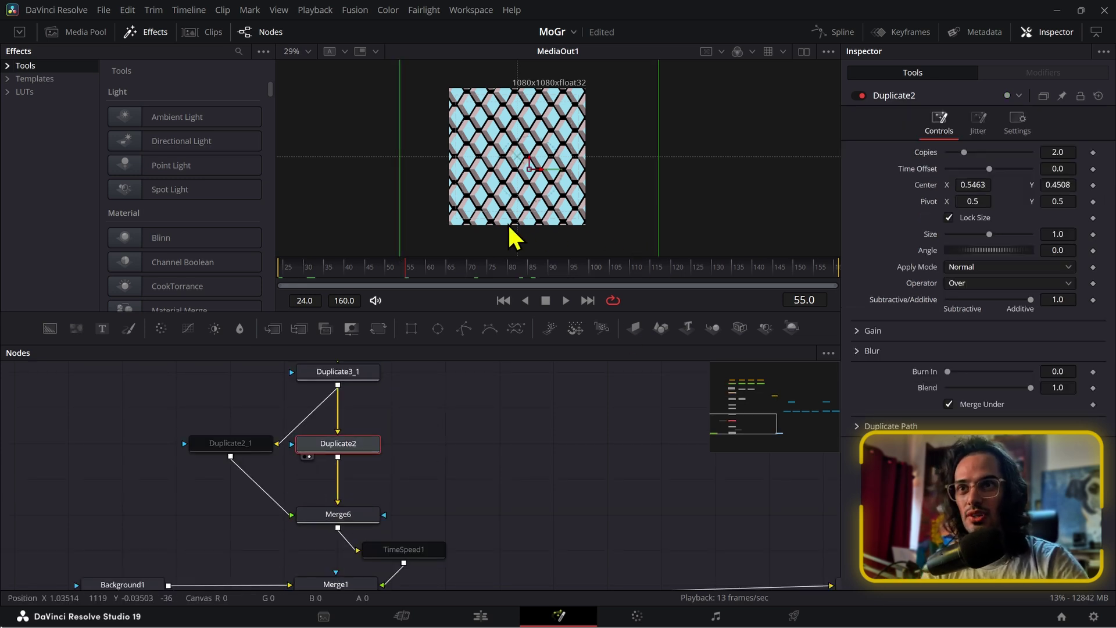
drag(399, 259, 349, 279)
scroll(533, 163, up, 3)
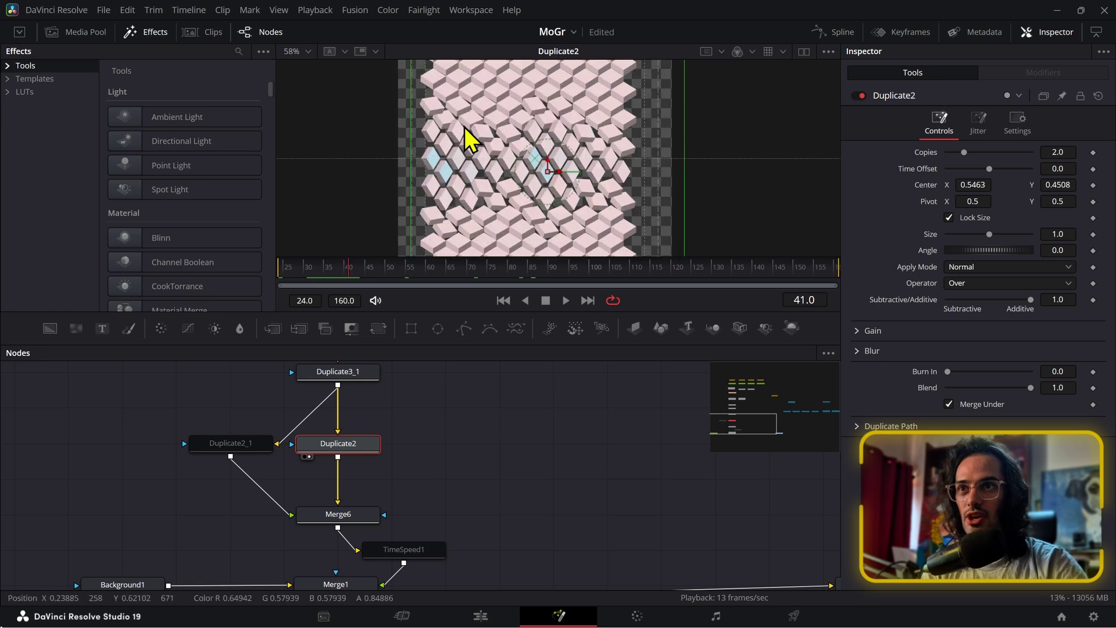
scroll(357, 435, down, 2)
scroll(357, 435, up, 2)
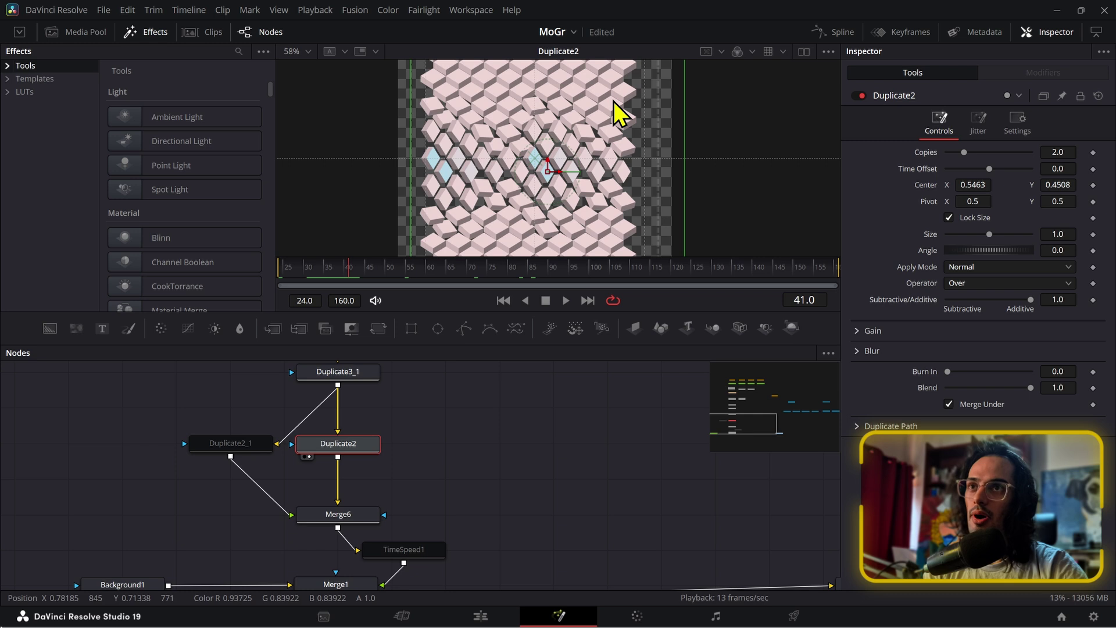
scroll(611, 145, up, 3)
scroll(599, 169, down, 4)
scroll(541, 163, up, 3)
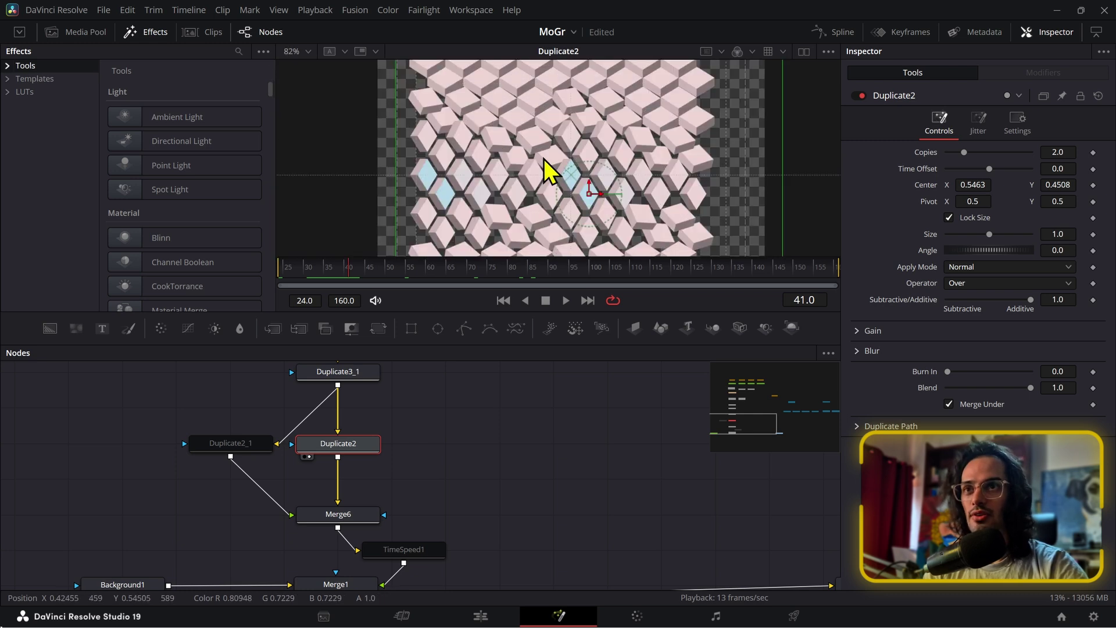
scroll(546, 170, down, 3)
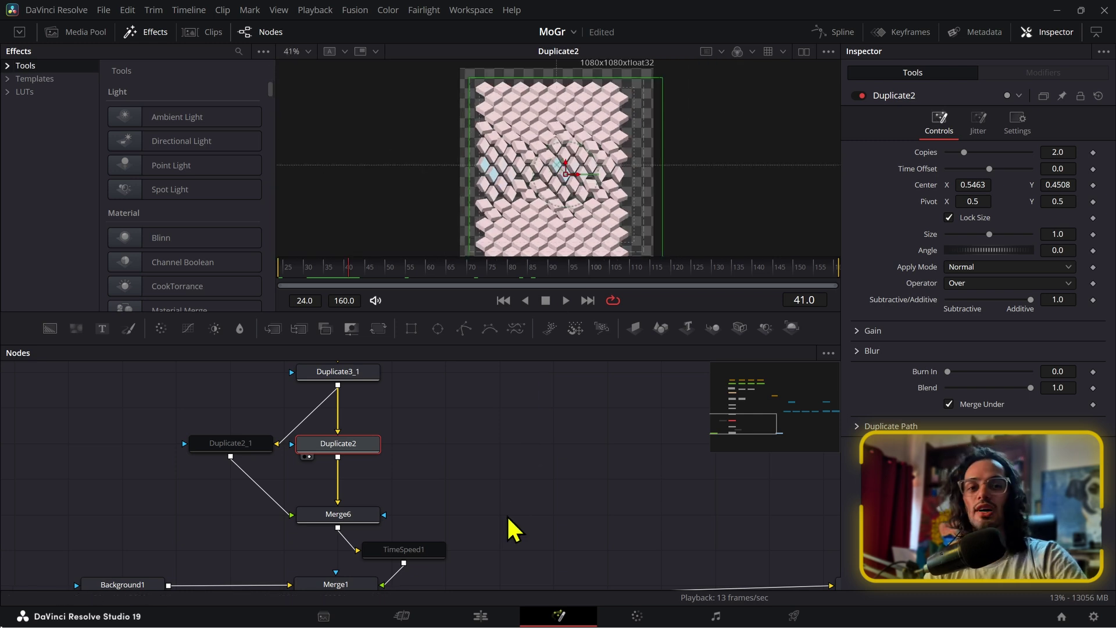
- Return to the edit timeline and place the playhead within the second EXPSQUARES clip on Video 1
click(491, 615)
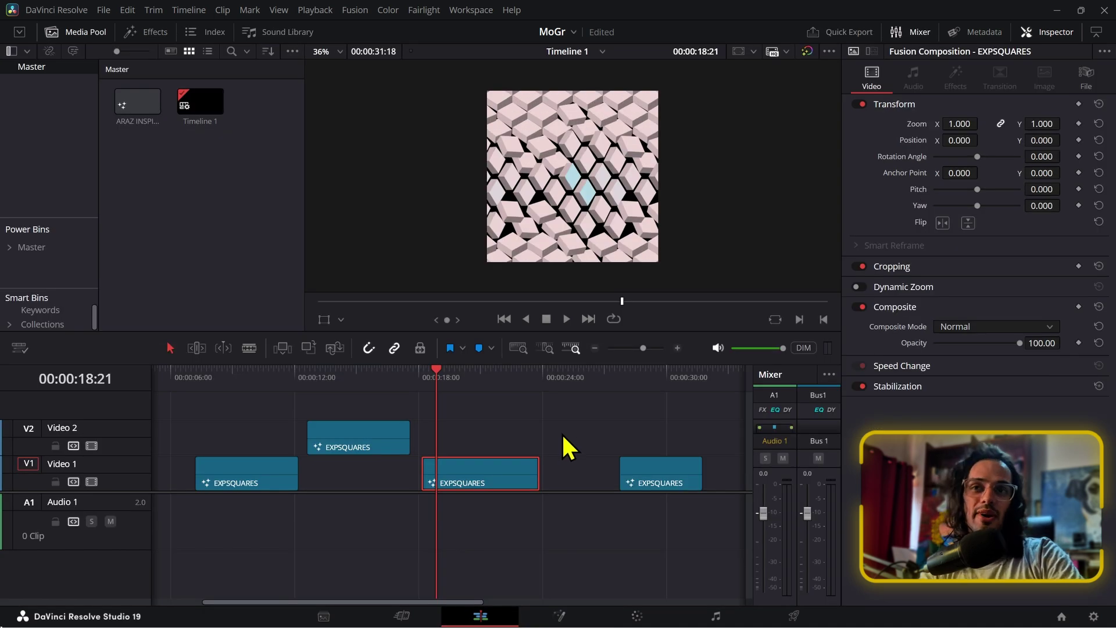
click(458, 376)
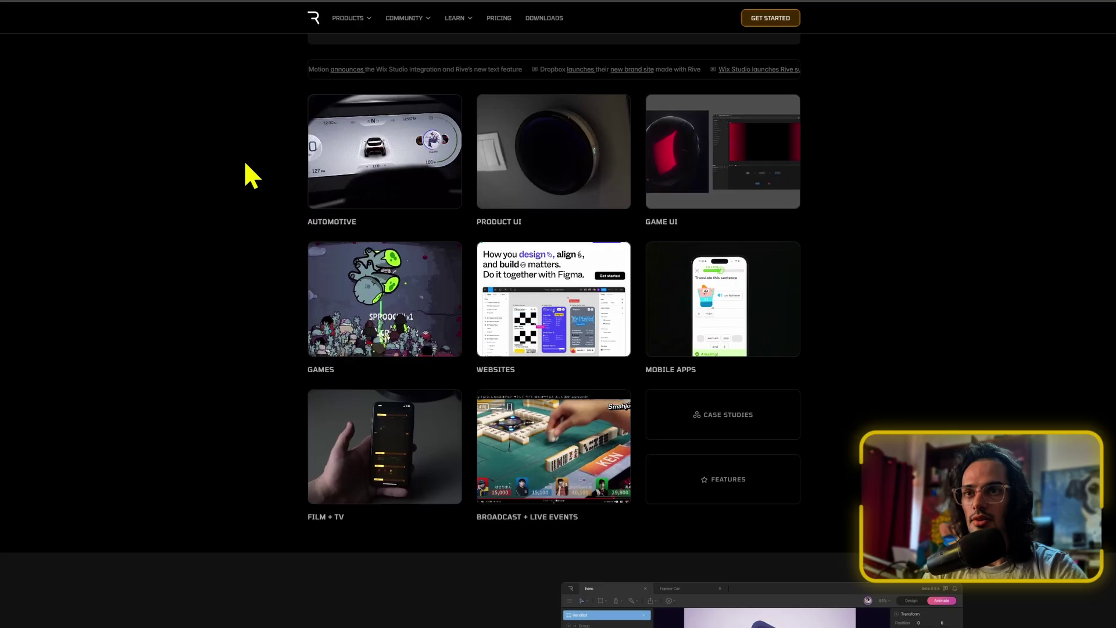
- Switch to the Rive website and look over its homepage showcase and its community and learning resources
scroll(243, 160, down, 4)
scroll(243, 159, up, 2)
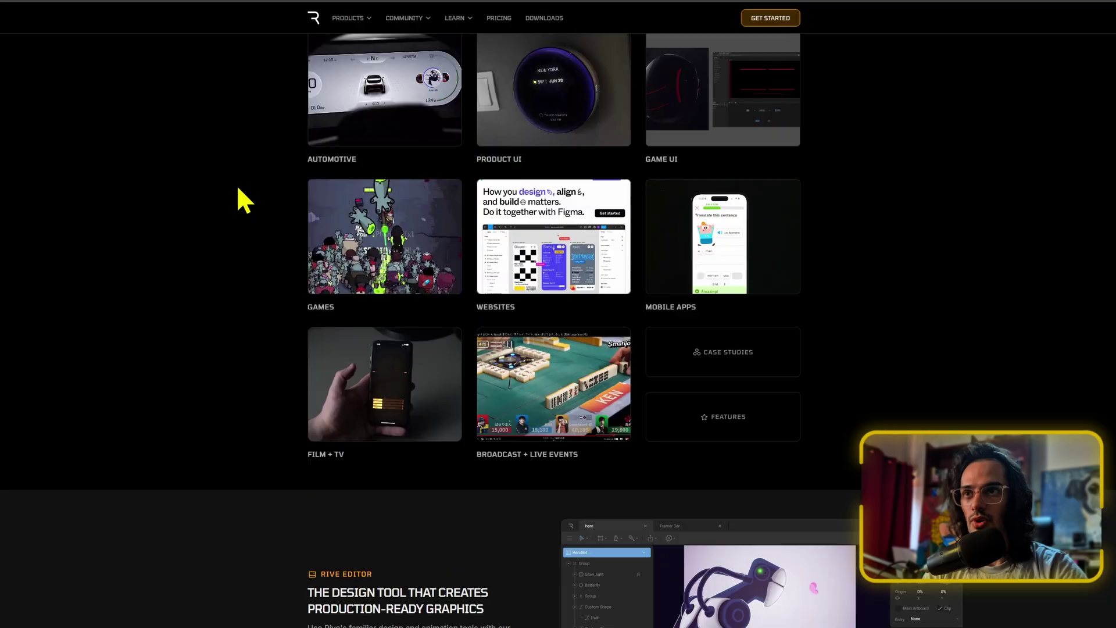
scroll(236, 184, down, 2)
scroll(283, 298, down, 5)
scroll(282, 302, up, 14)
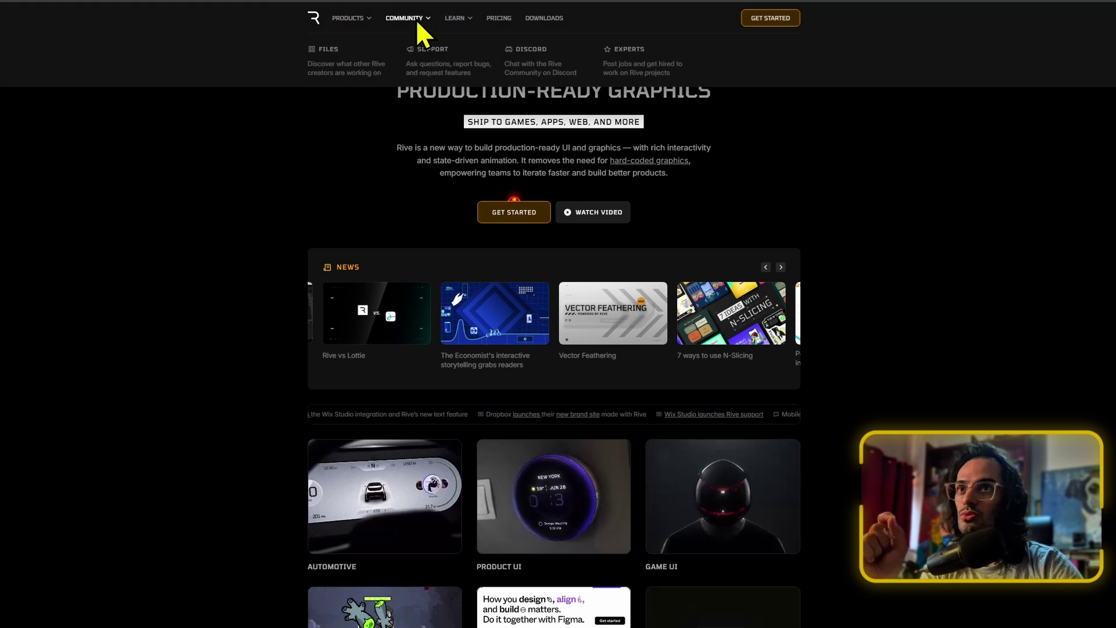
mouse_move(359, 16)
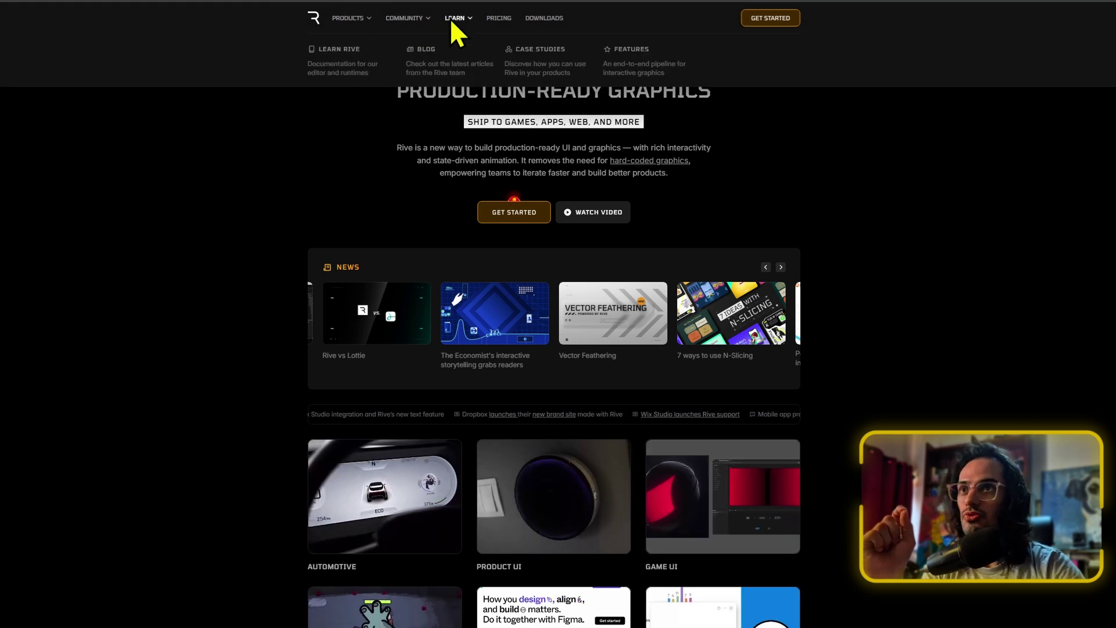
mouse_move(424, 24)
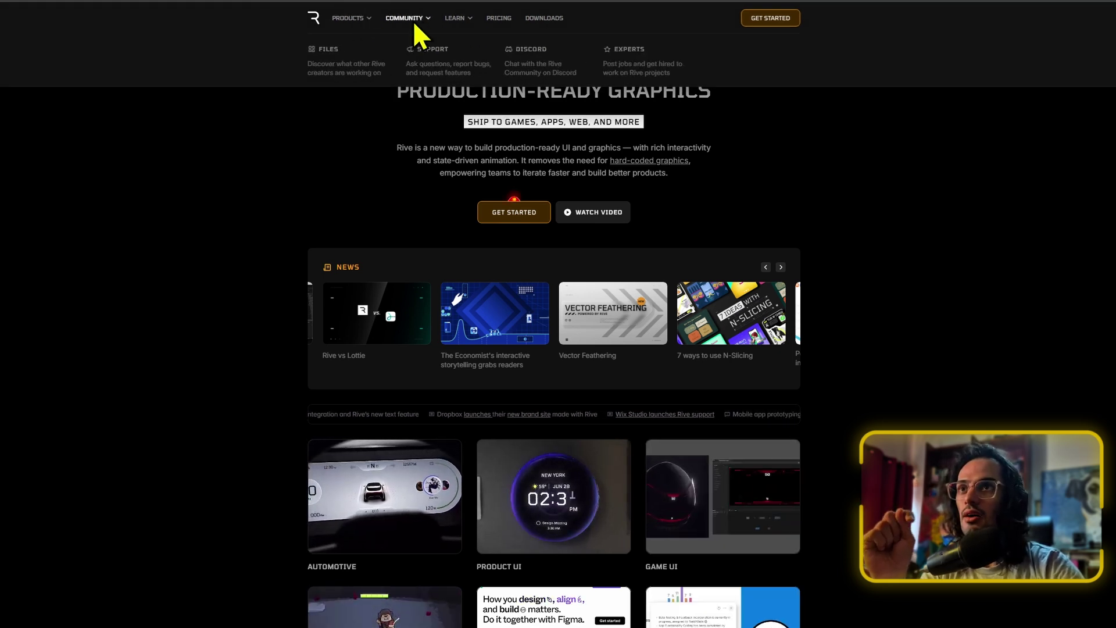
- Browse Rive's featured community files and open the ISO TOY #001 isometric tile animation
click(340, 59)
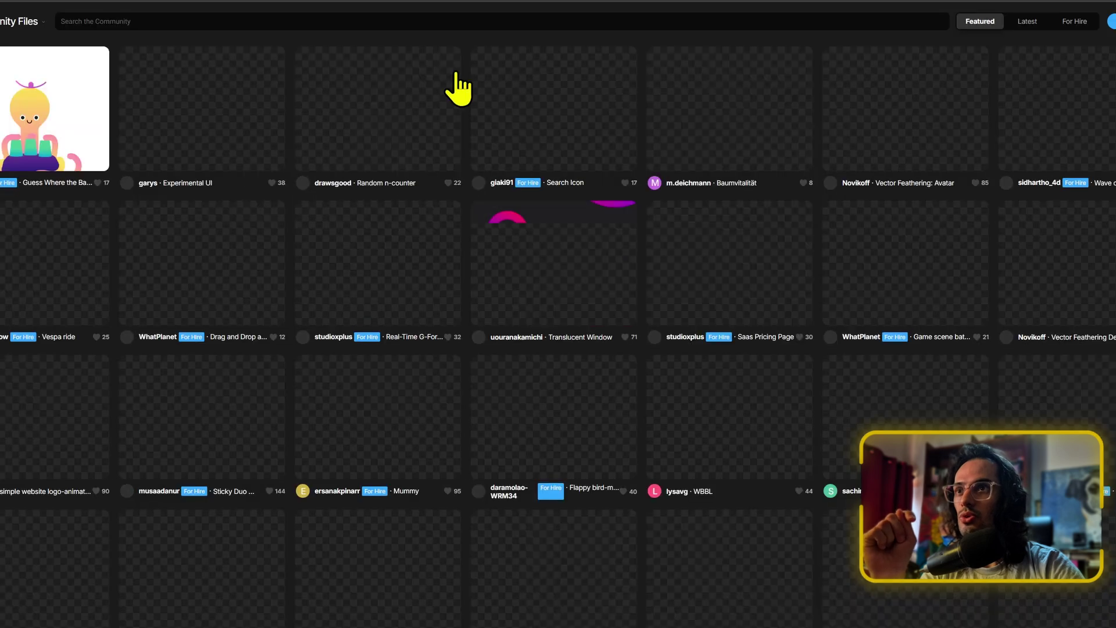
scroll(820, 54, down, 6)
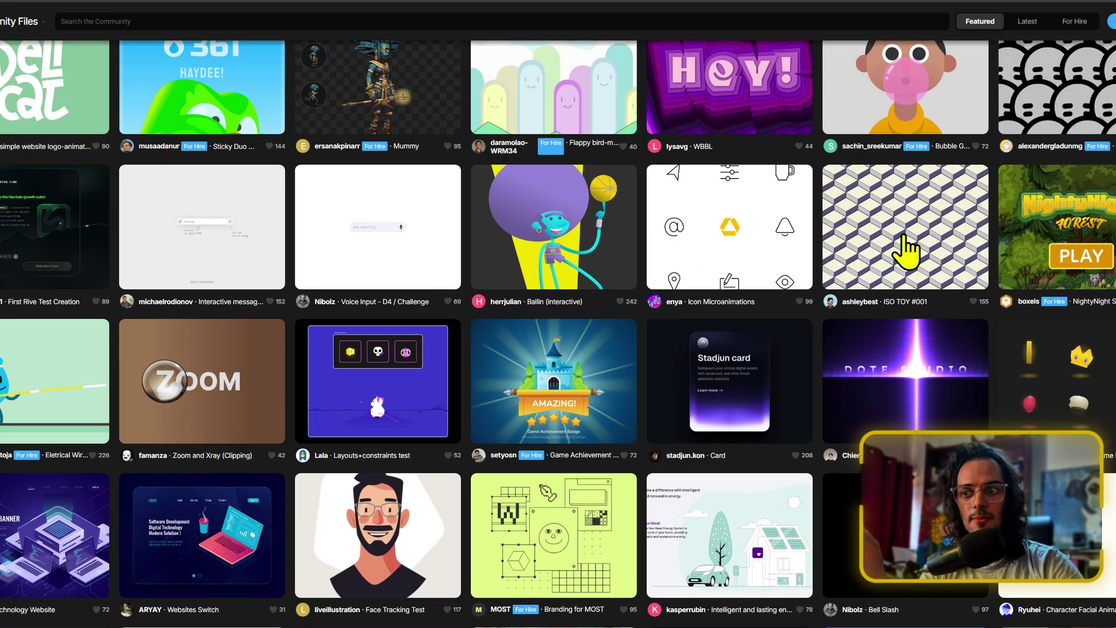
click(910, 241)
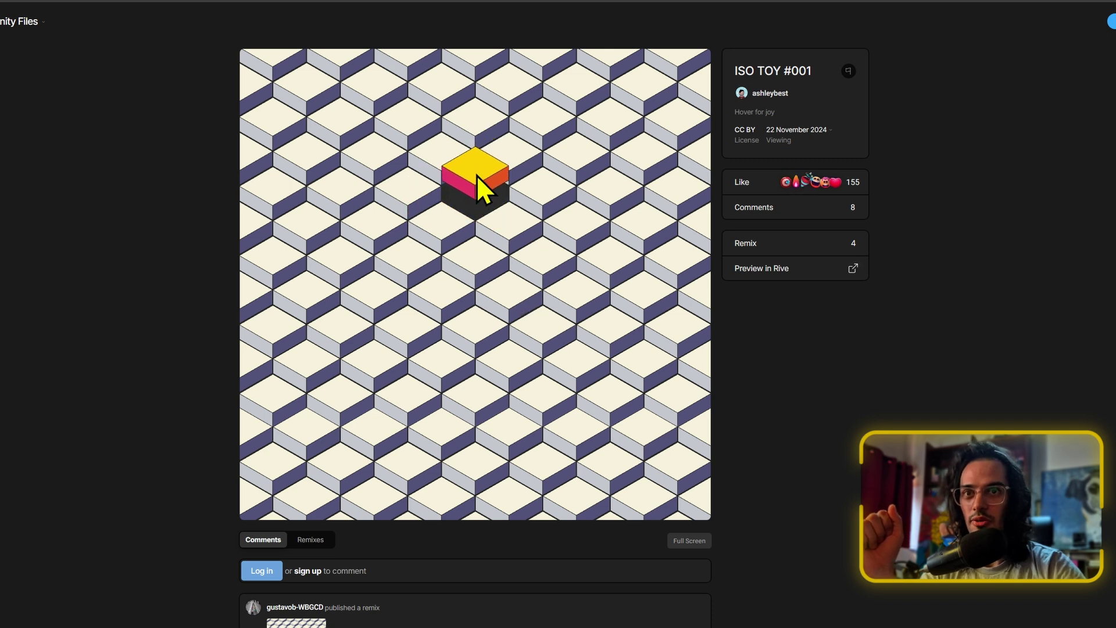
- Examine ISO TOY #001's interactive tiles and its comments and remixes, and return to the community files gallery
scroll(391, 428, down, 4)
scroll(444, 314, up, 3)
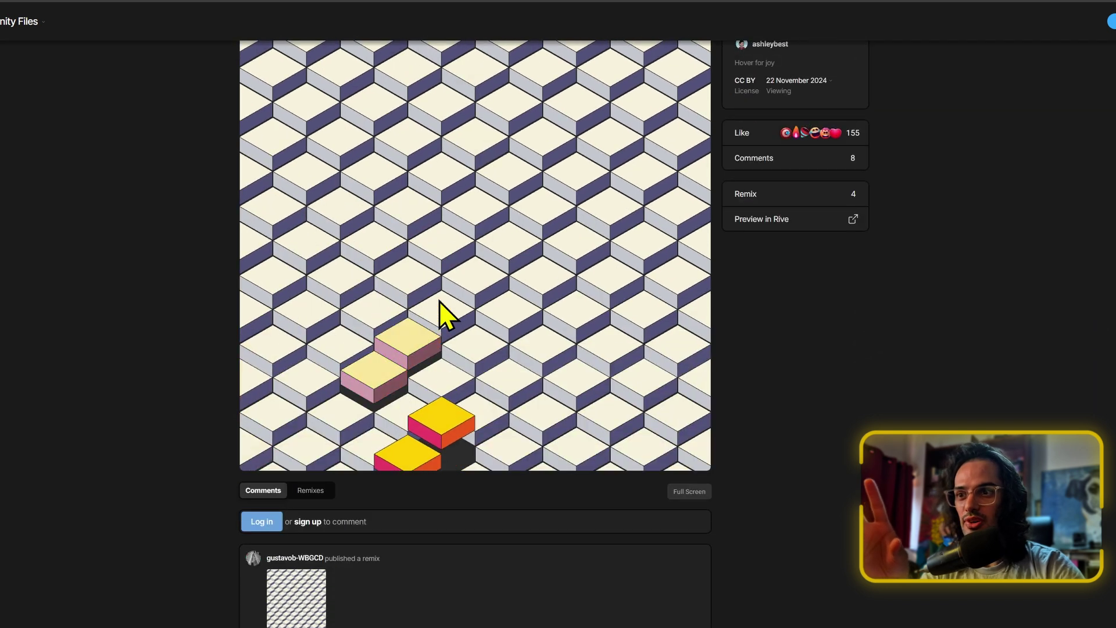
scroll(330, 573, down, 3)
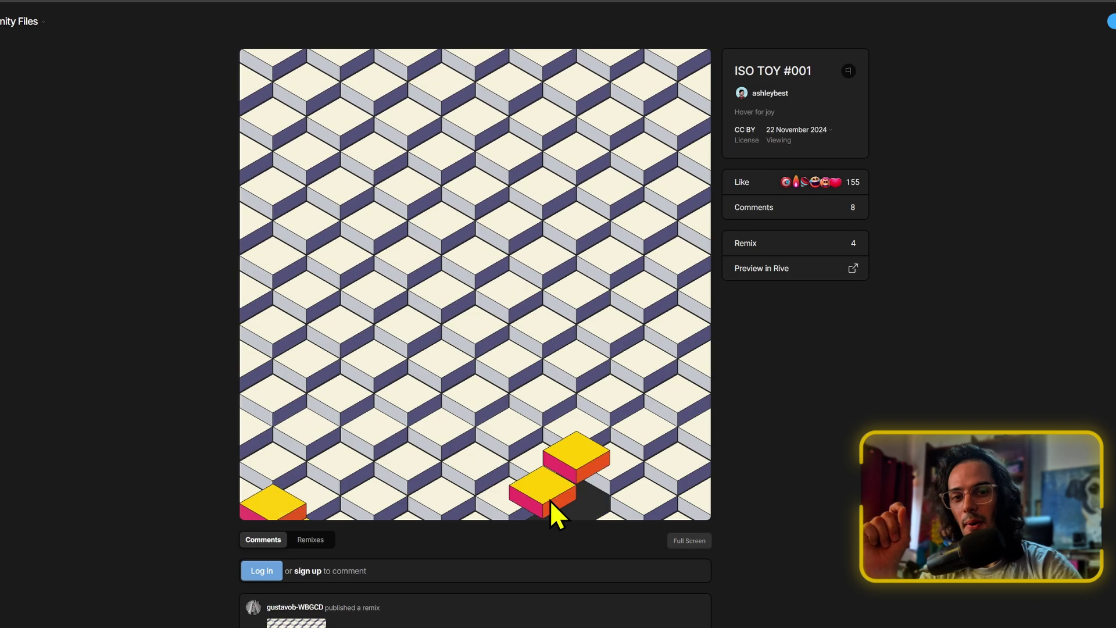
scroll(581, 392, down, 7)
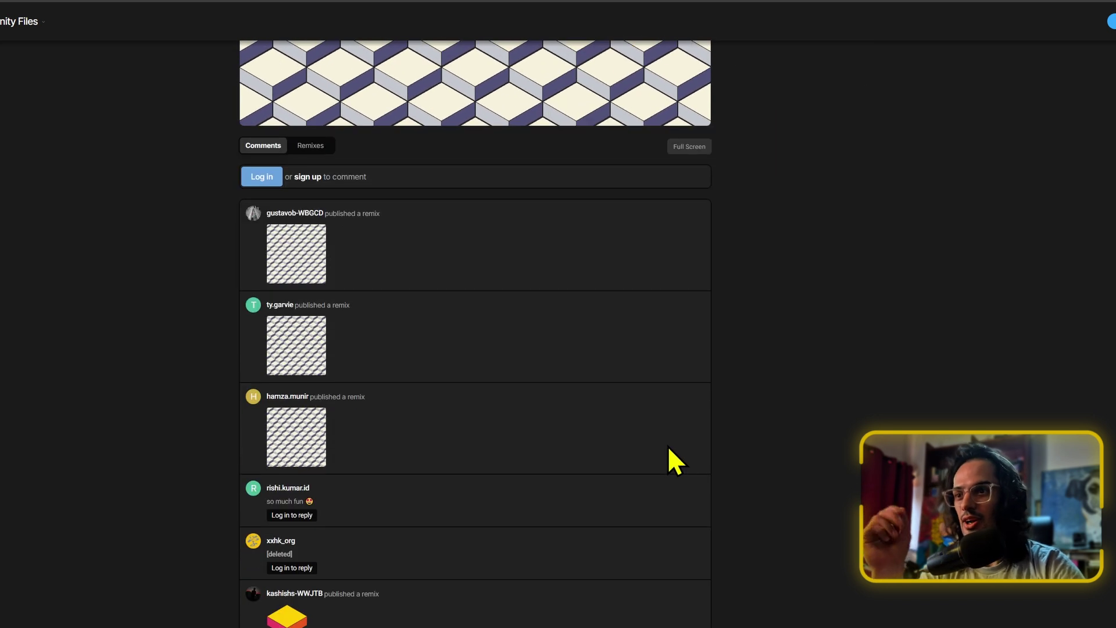
scroll(669, 378, up, 7)
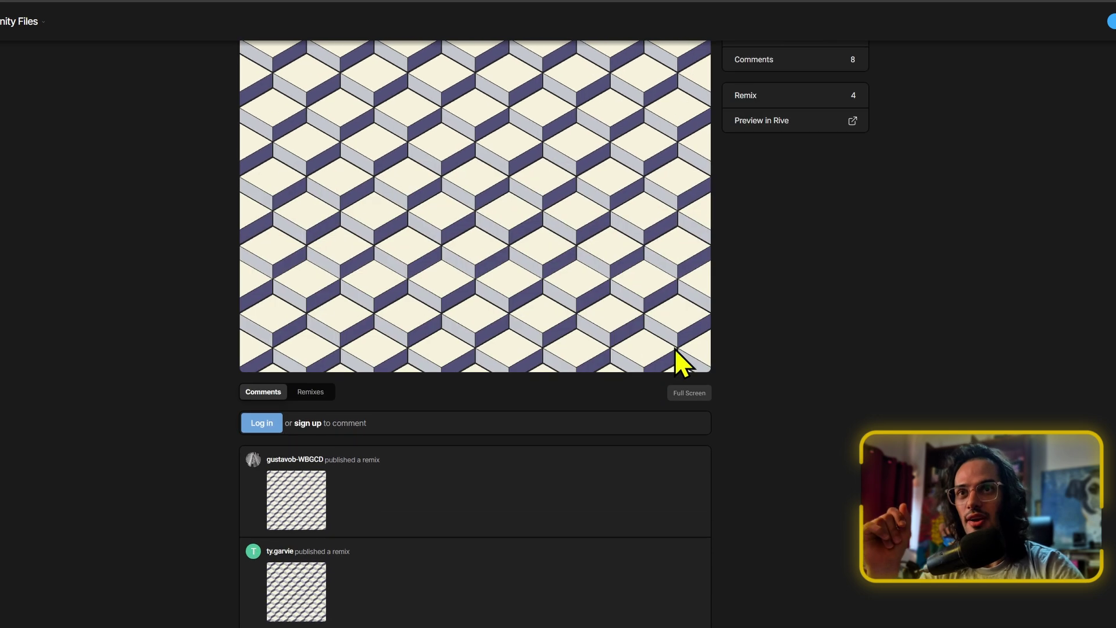
click(750, 352)
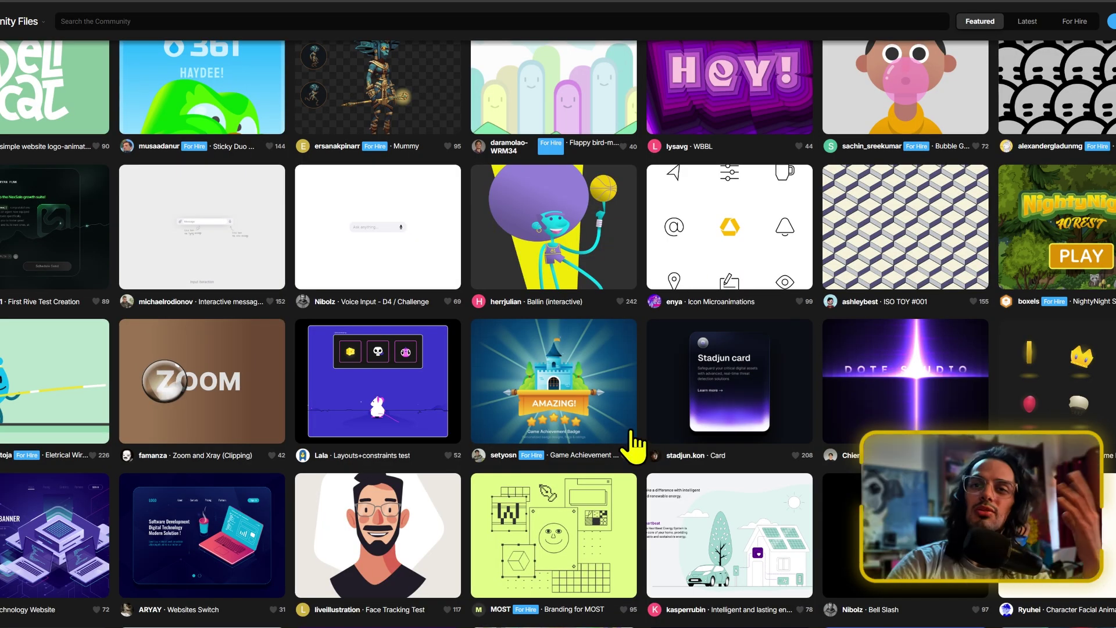
- View the RGB Pixelwave animation from the community files, and return to the gallery to browse further featured files
scroll(636, 444, down, 6)
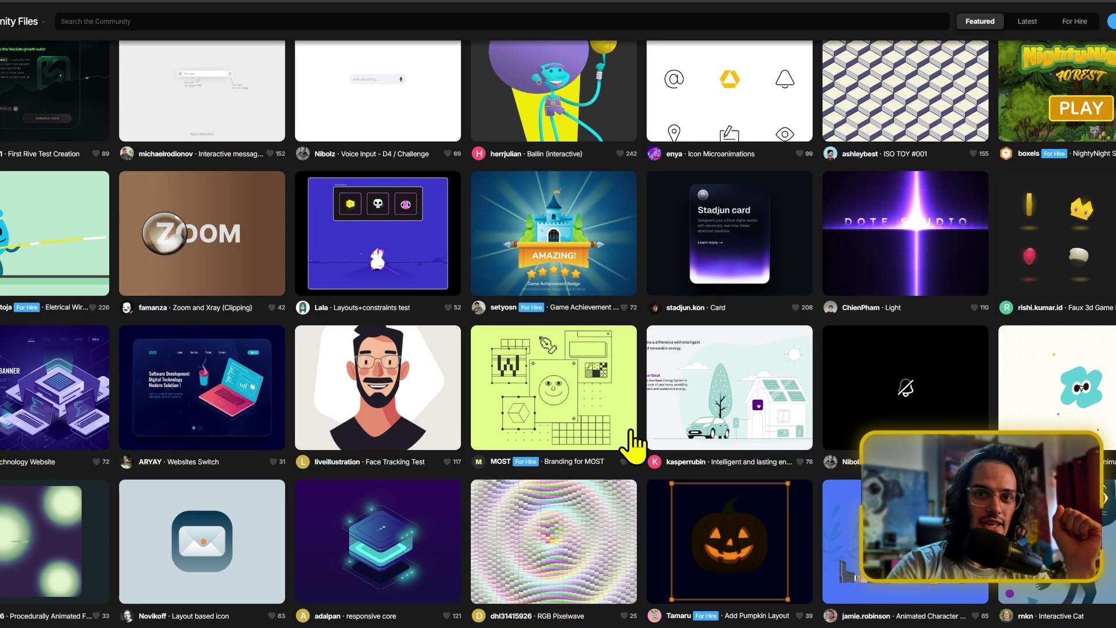
scroll(636, 444, up, 2)
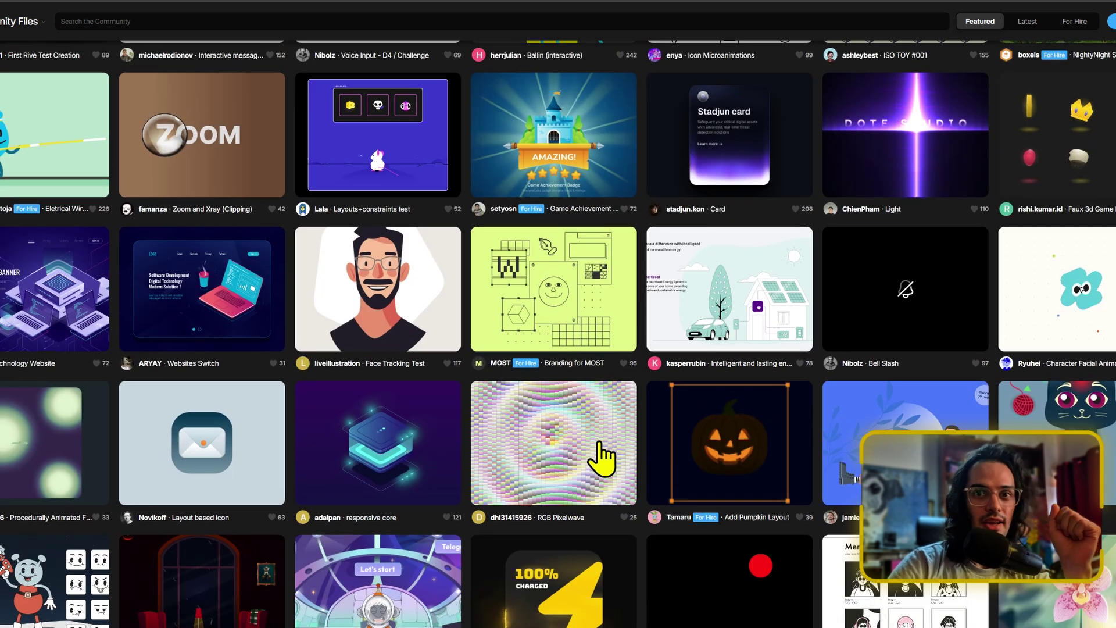
click(599, 445)
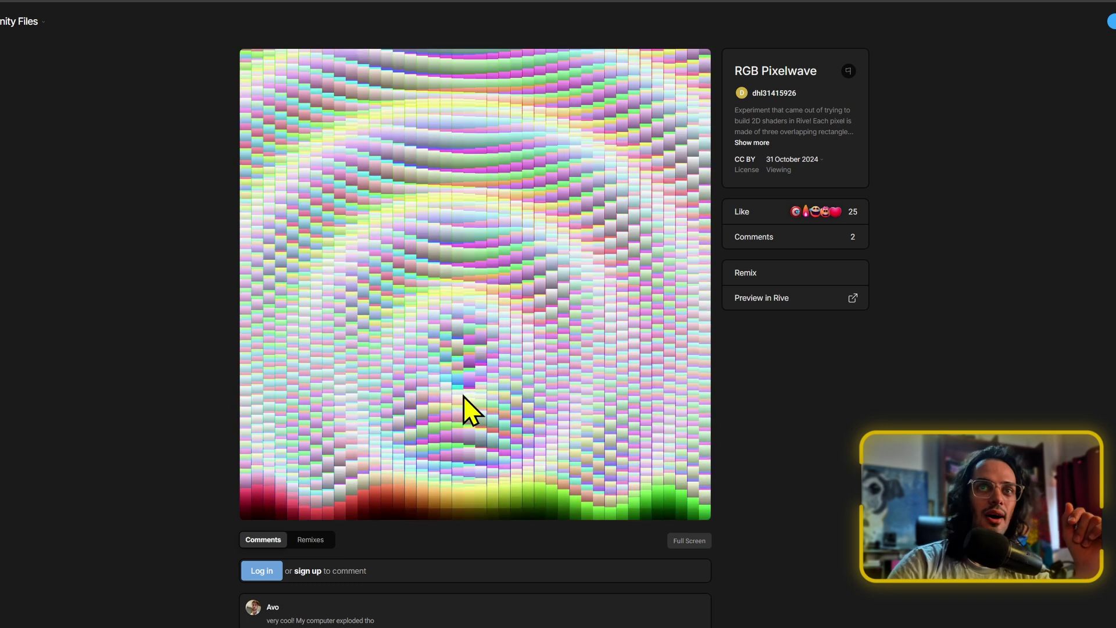
key(alt+Left)
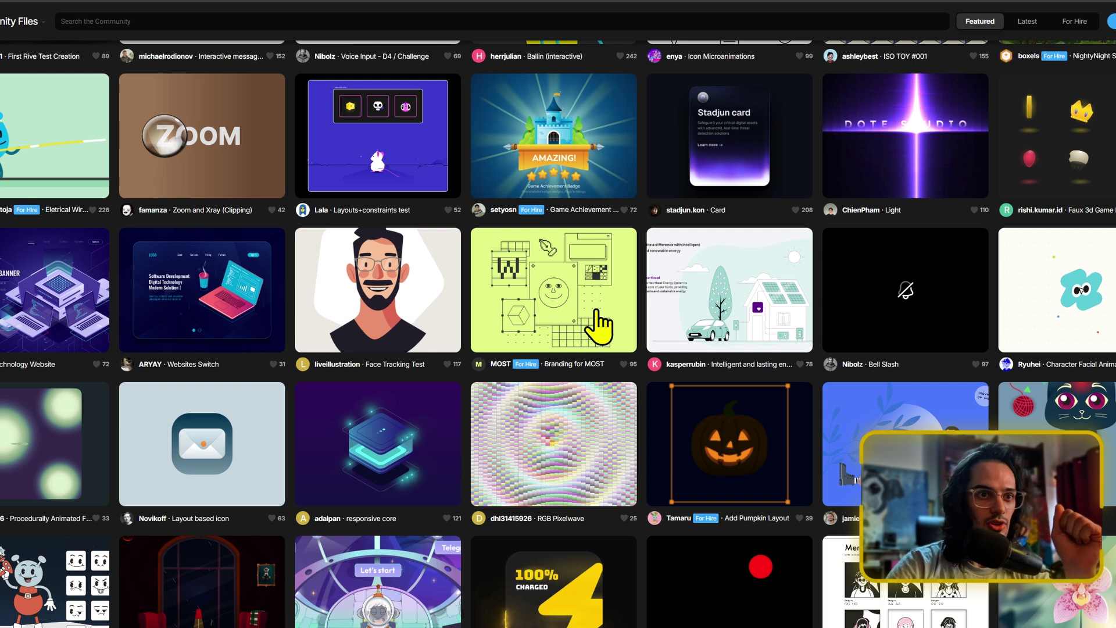
scroll(599, 328, down, 7)
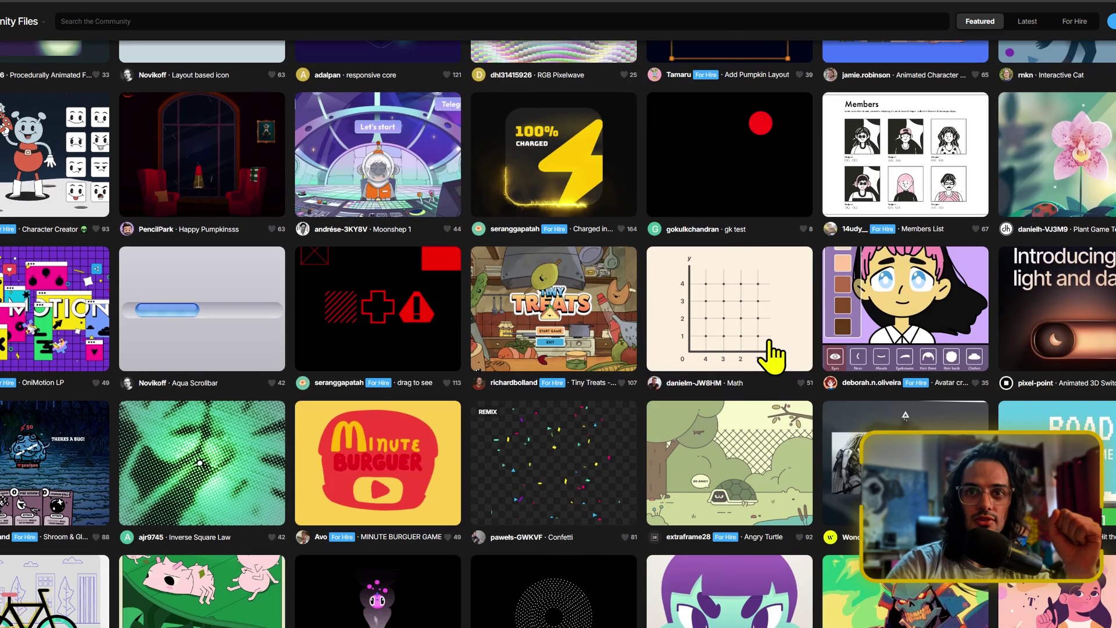